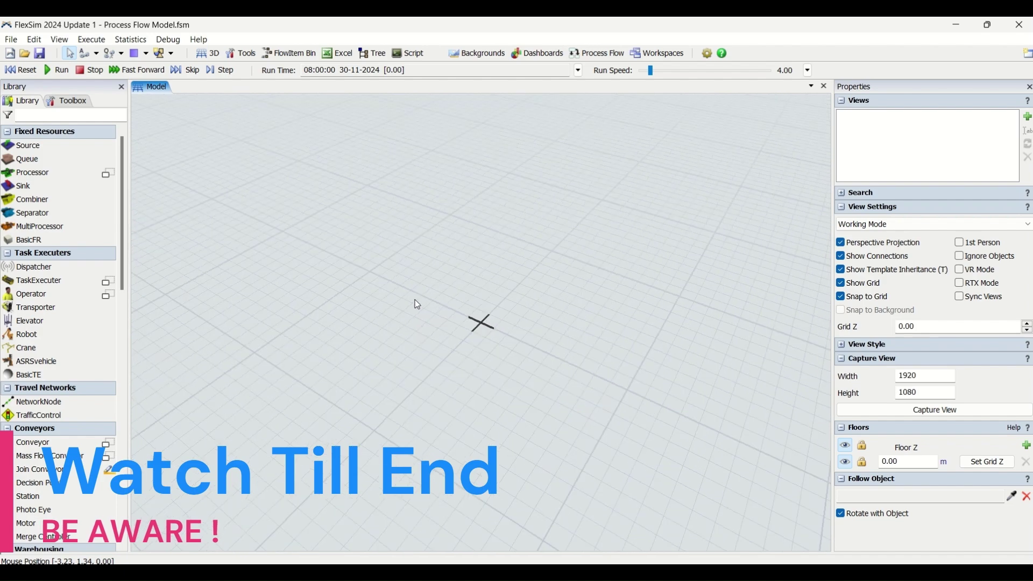
{"action": "left_click_drag", "start_coordinate": [415, 300], "coordinate": [459, 307]}
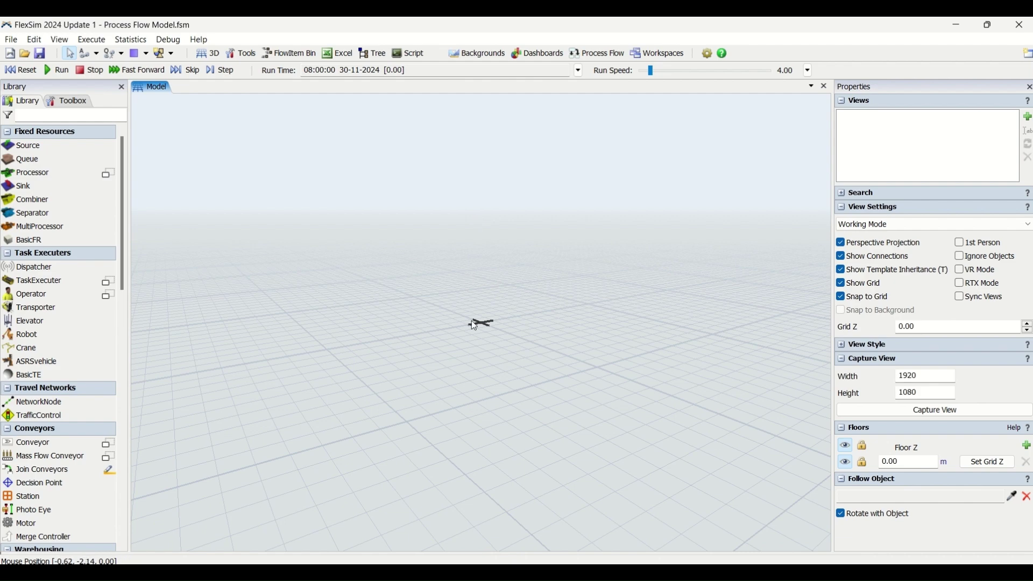
{"action": "left_click_drag", "start_coordinate": [472, 323], "coordinate": [498, 335]}
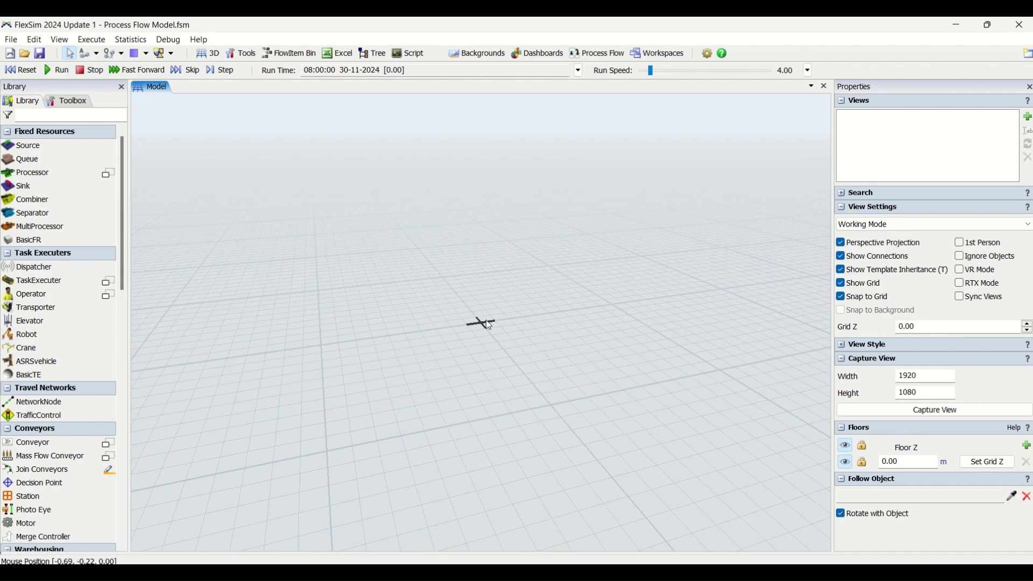
{"action": "mouse_move", "coordinate": [543, 337]}
{"action": "left_mouse_down"}
{"action": "mouse_move", "coordinate": [524, 322]}
{"action": "mouse_move", "coordinate": [525, 347]}
{"action": "left_mouse_up"}
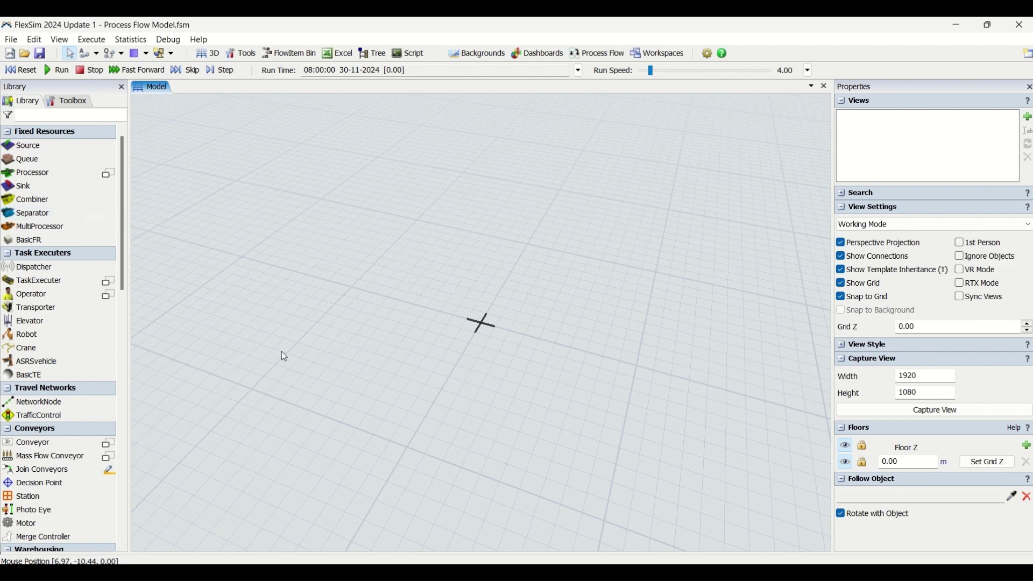
- Add a general process flow to the model and place an Inter-Arrival Source activity in it
{"action": "left_click", "coordinate": [591, 56]}
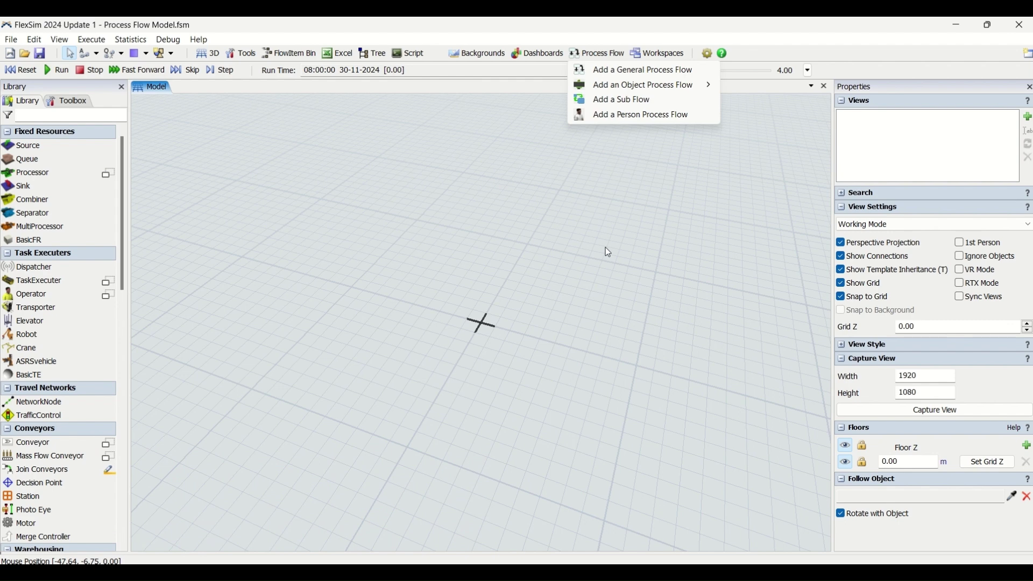
{"action": "left_click", "coordinate": [613, 78]}
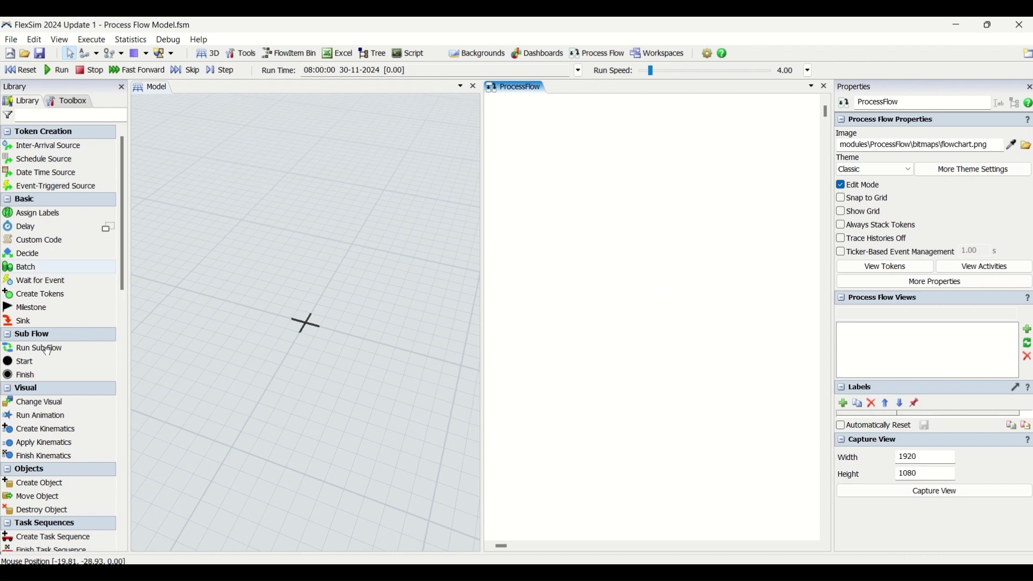
{"action": "left_click", "coordinate": [293, 236]}
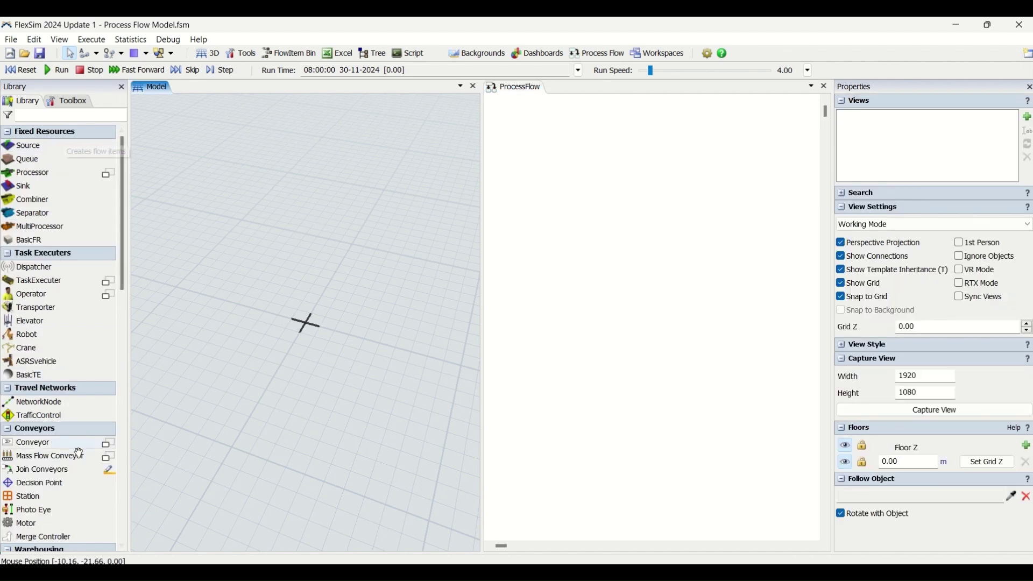
{"action": "left_click", "coordinate": [607, 211]}
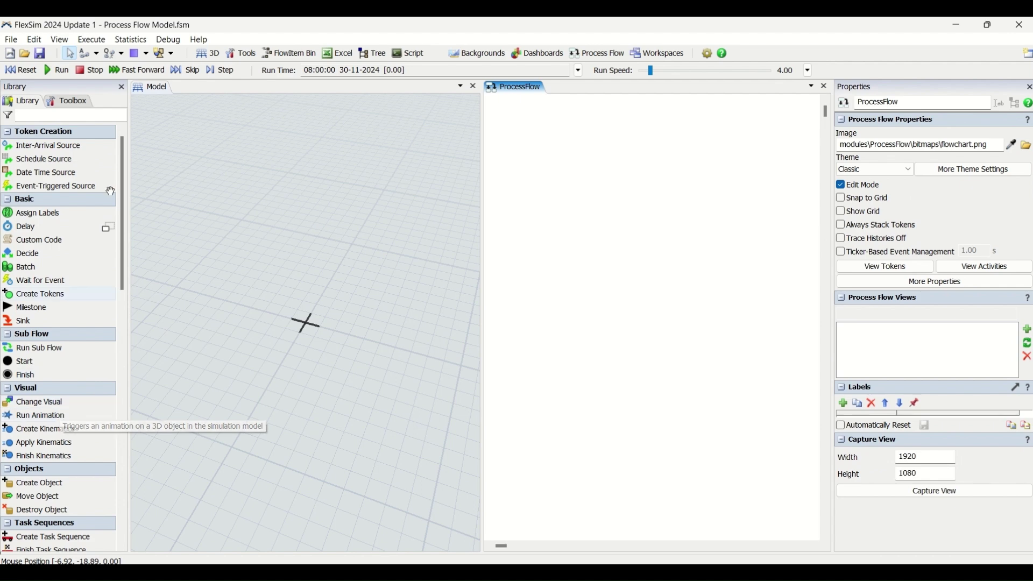
{"action": "left_click_drag", "start_coordinate": [59, 148], "coordinate": [593, 139]}
{"action": "left_click", "coordinate": [588, 215]}
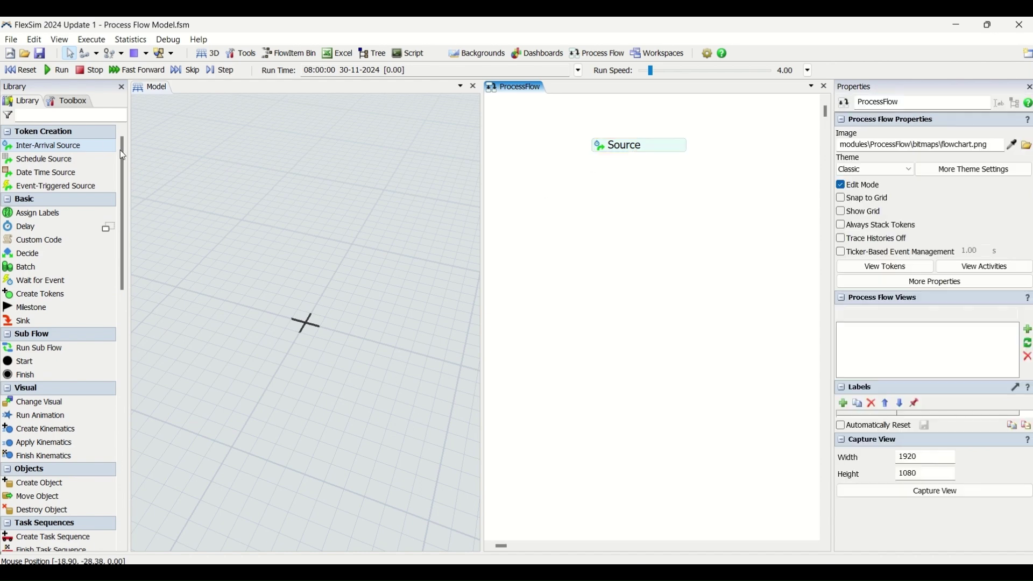
{"action": "left_click", "coordinate": [70, 146]}
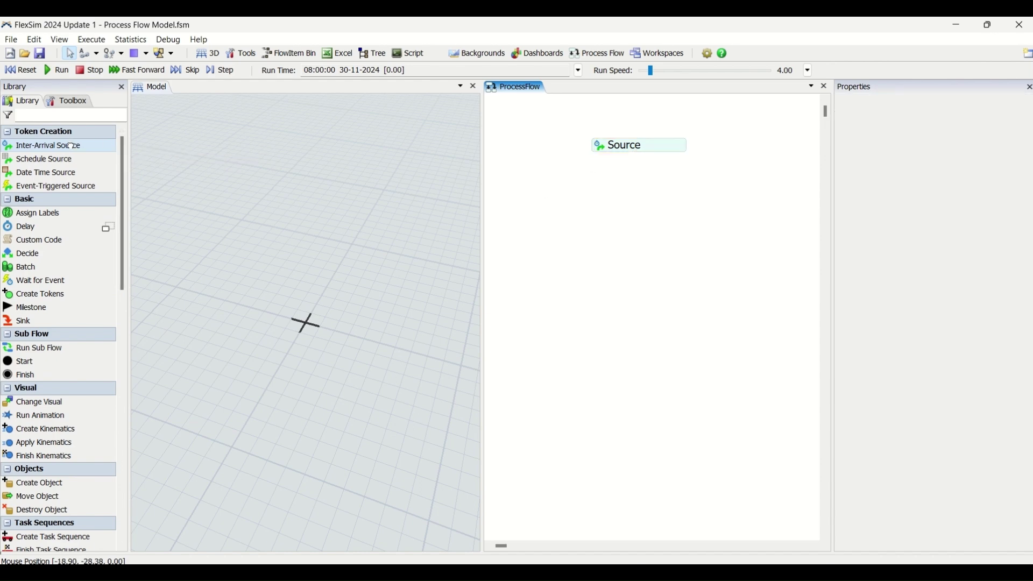
{"action": "left_click_drag", "start_coordinate": [70, 146], "coordinate": [608, 179]}
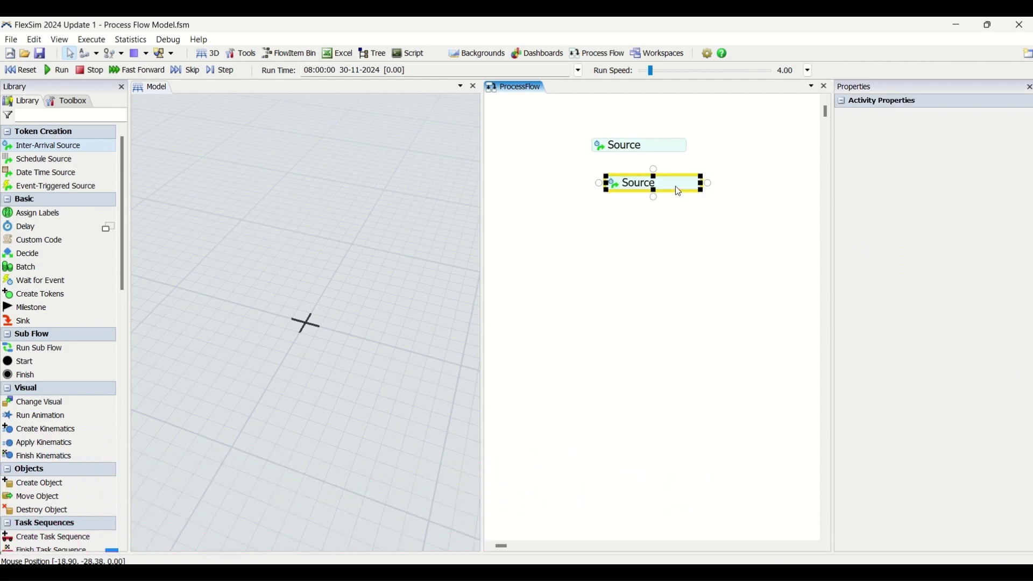
{"action": "key", "text": "Delete"}
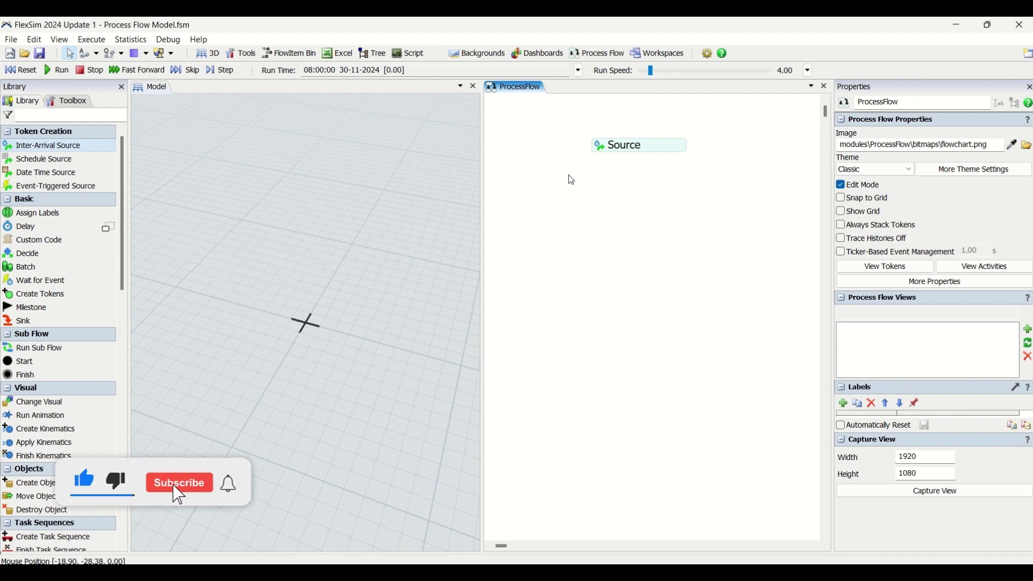
- Add an Acquire Resource activity, snap it directly beneath the Source, and reposition the stacked block in the flow
{"action": "double_click", "coordinate": [572, 181]}
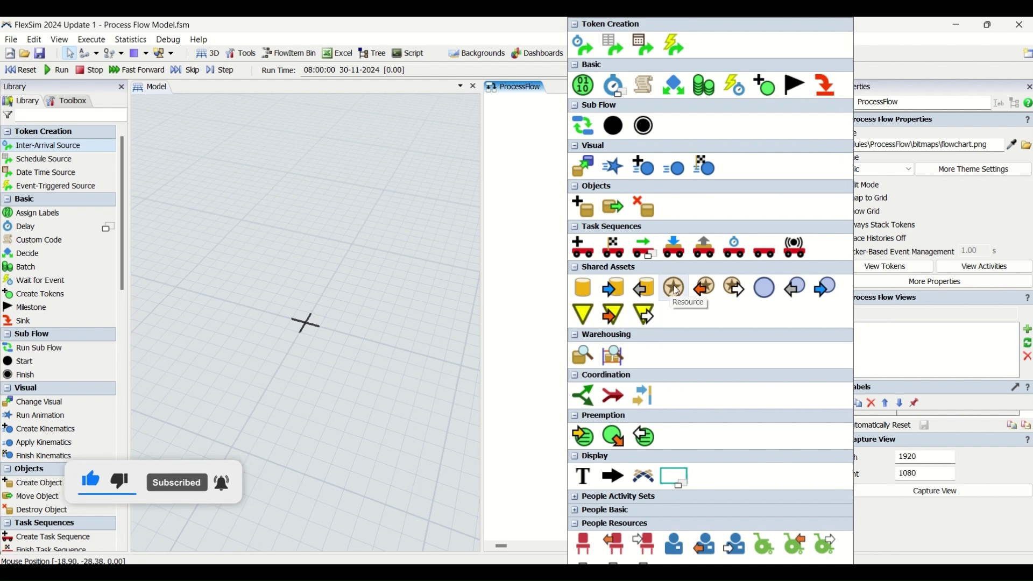
{"action": "left_click", "coordinate": [707, 297]}
{"action": "left_click_drag", "start_coordinate": [632, 184], "coordinate": [591, 161]}
{"action": "left_click", "coordinate": [616, 232]}
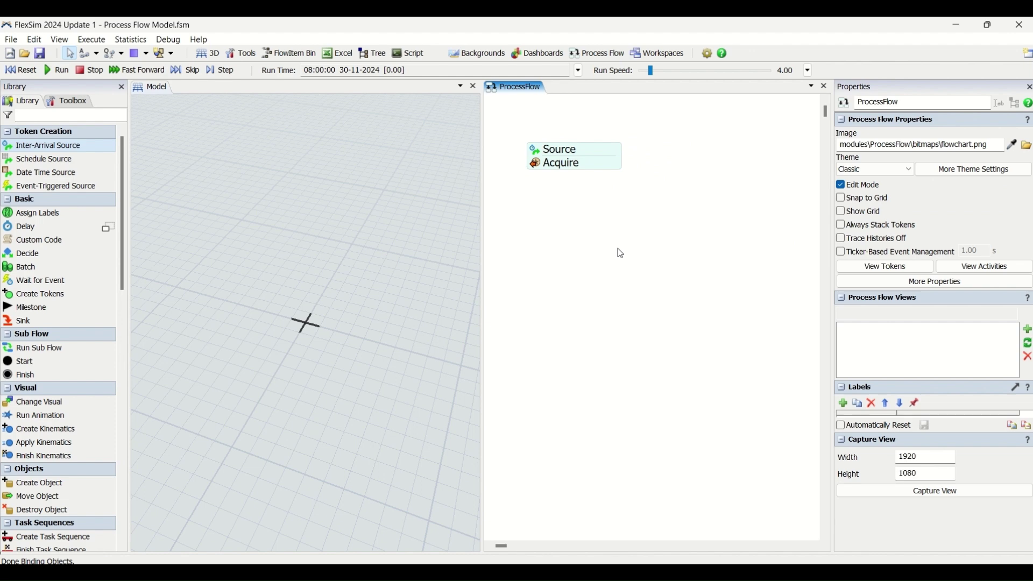
{"action": "left_click_drag", "start_coordinate": [532, 161], "coordinate": [599, 177]}
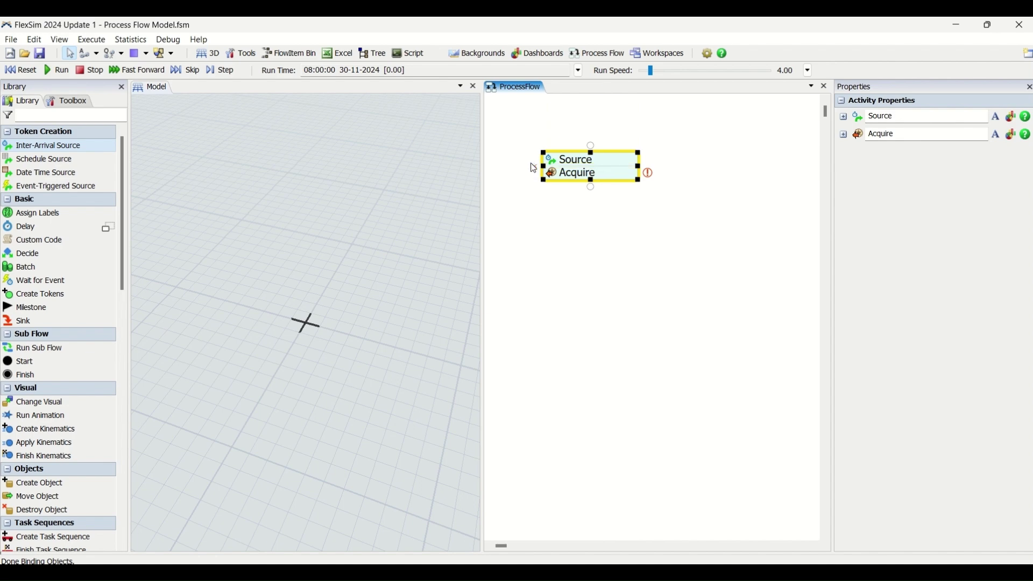
{"action": "scroll", "coordinate": [538, 171], "scroll_direction": "up", "scroll_amount": 5}
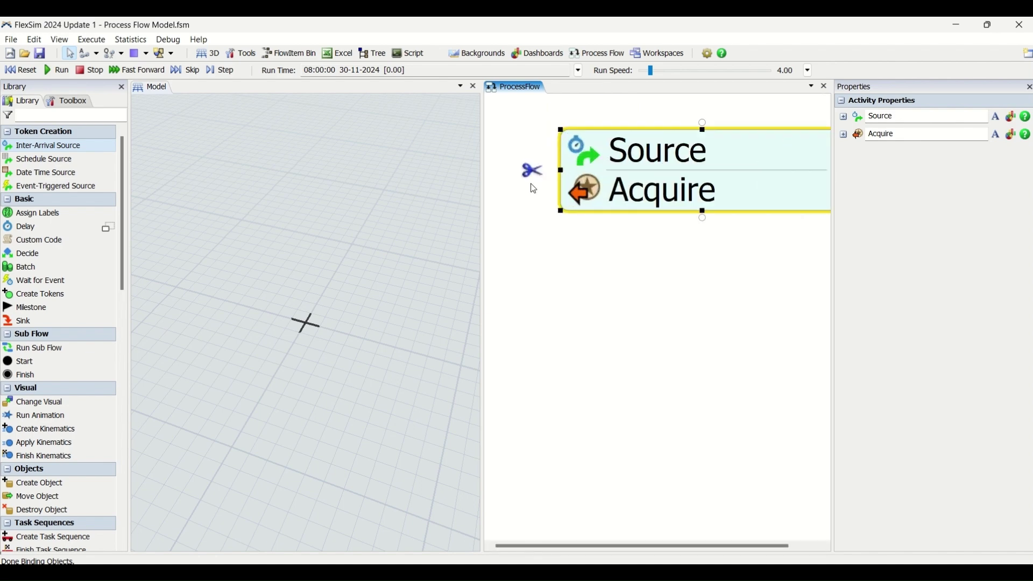
{"action": "scroll", "coordinate": [532, 178], "scroll_direction": "down", "scroll_amount": 5}
{"action": "scroll", "coordinate": [578, 192], "scroll_direction": "up", "scroll_amount": 2}
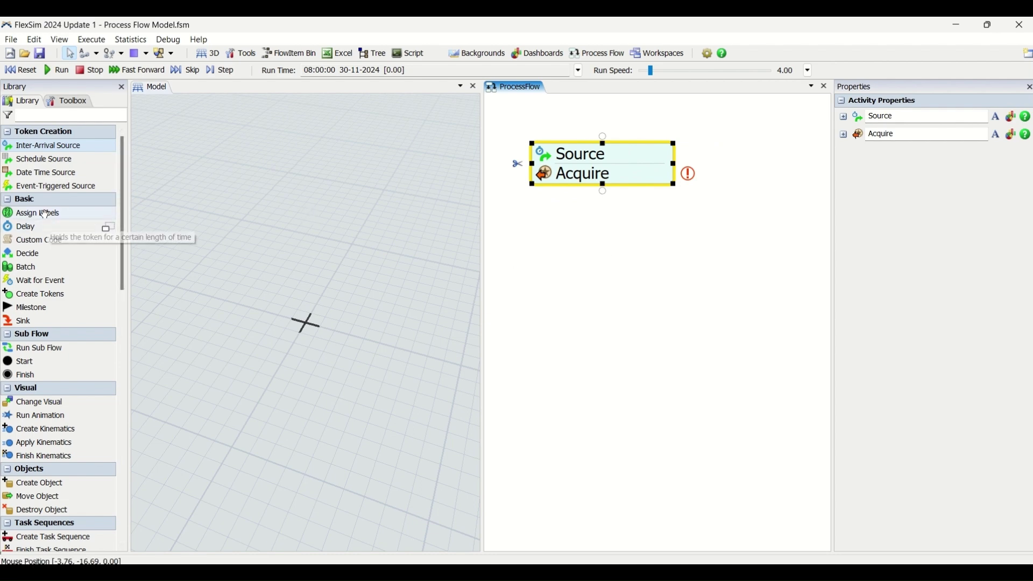
- Place a Delay activity in the process flow, separate from and just below the Source and Acquire block
{"action": "left_click", "coordinate": [46, 226]}
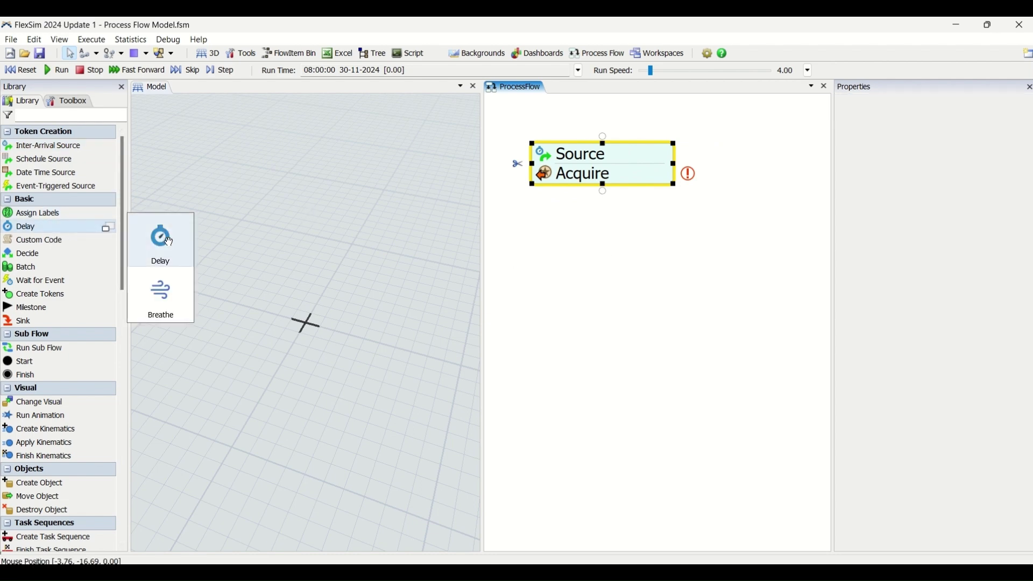
{"action": "left_click_drag", "start_coordinate": [160, 241], "coordinate": [364, 245]}
{"action": "left_click", "coordinate": [183, 246]}
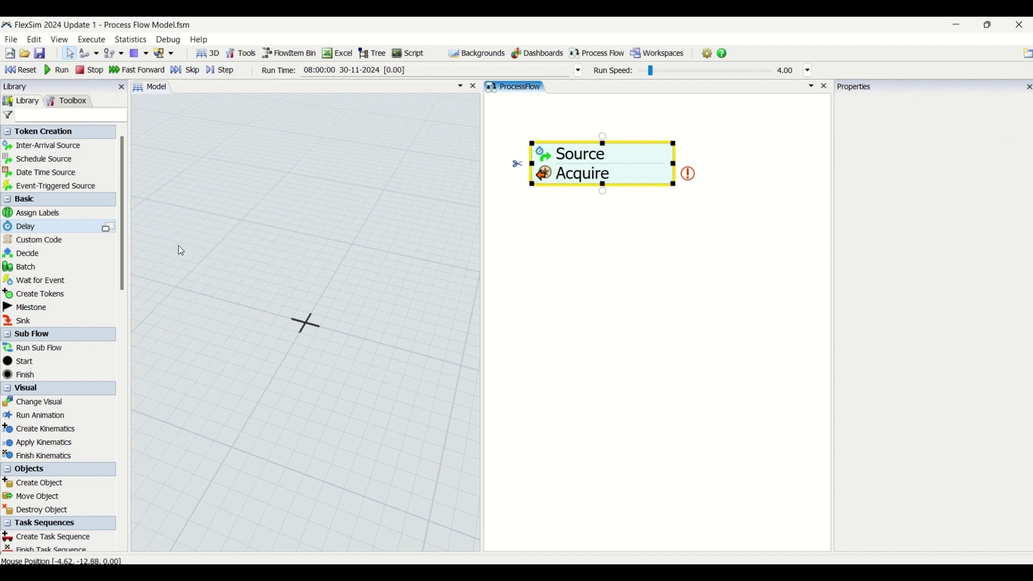
{"action": "left_click", "coordinate": [538, 220]}
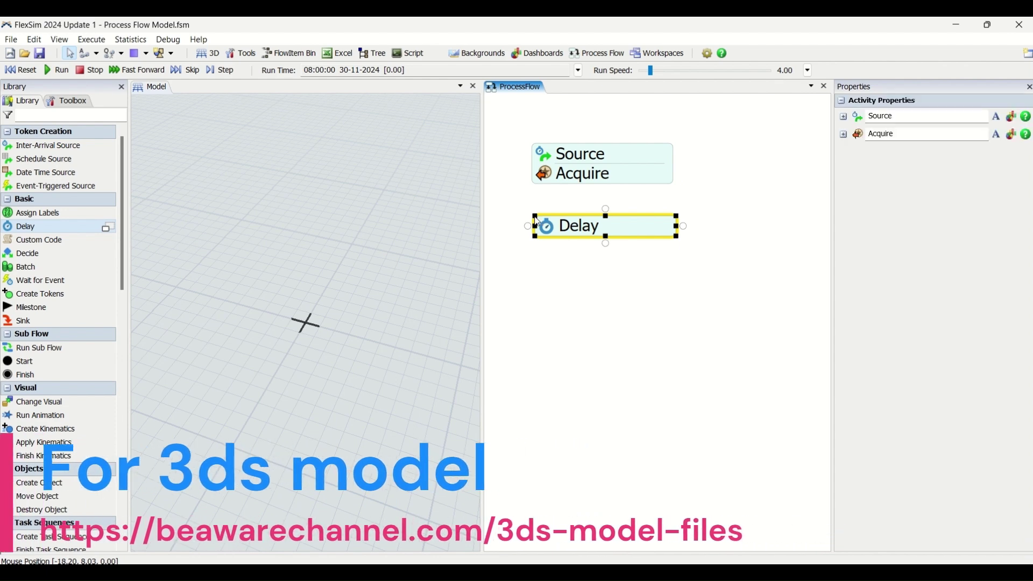
{"action": "left_click", "coordinate": [622, 288]}
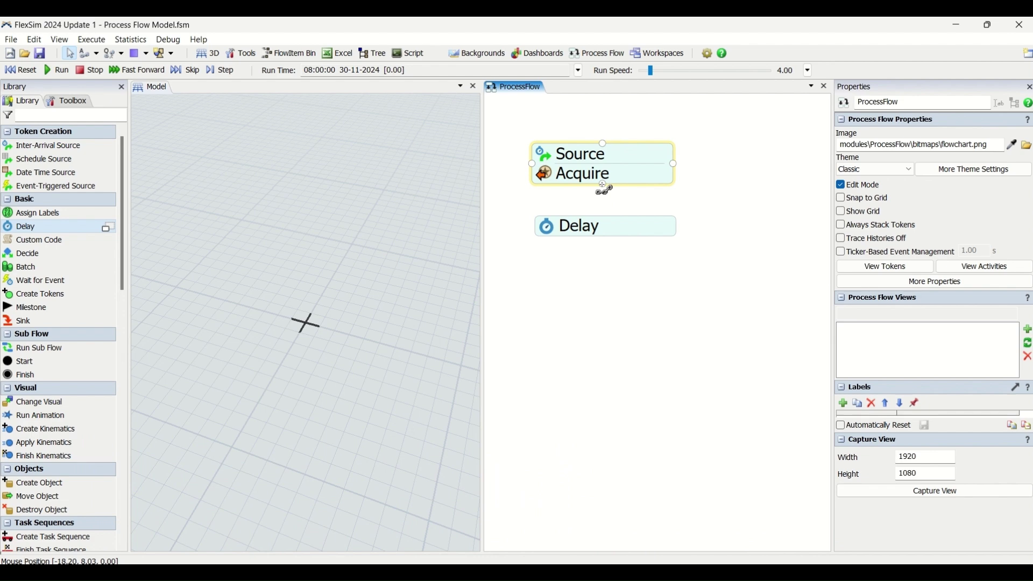
- Connect the Source and Acquire block to the Delay activity below it
{"action": "left_click", "coordinate": [606, 189]}
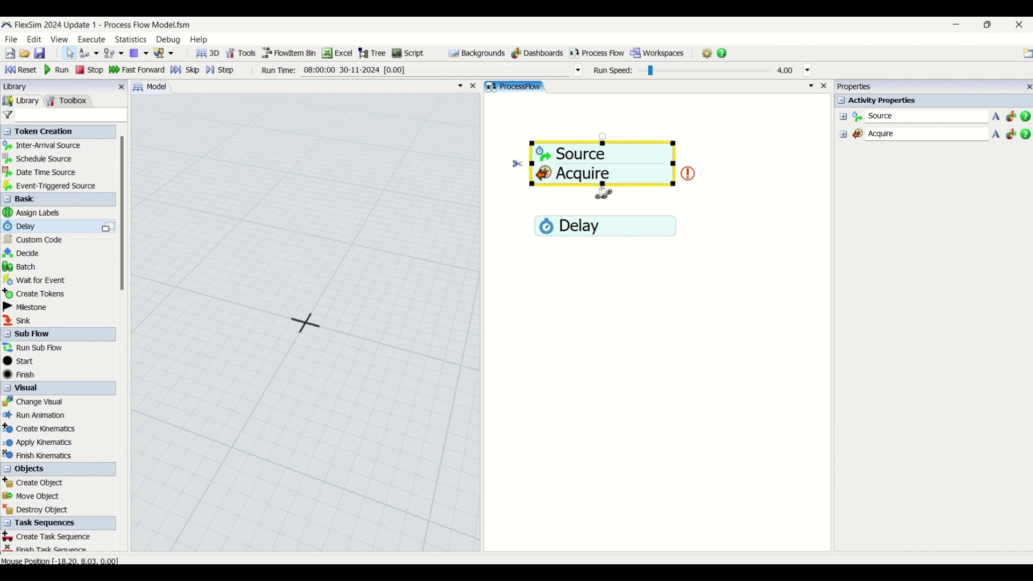
{"action": "left_click_drag", "start_coordinate": [604, 192], "coordinate": [609, 220]}
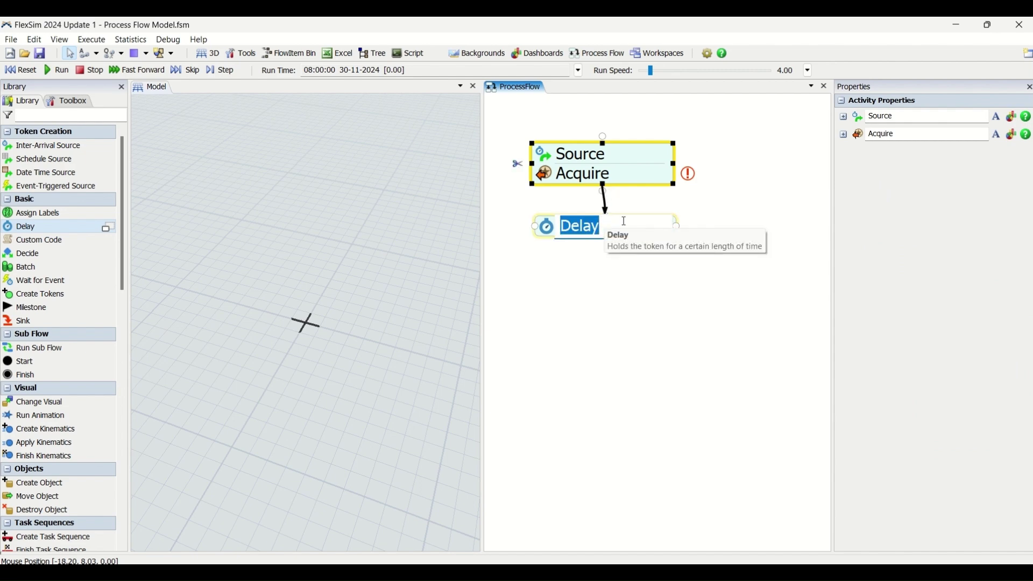
{"action": "left_click", "coordinate": [756, 216]}
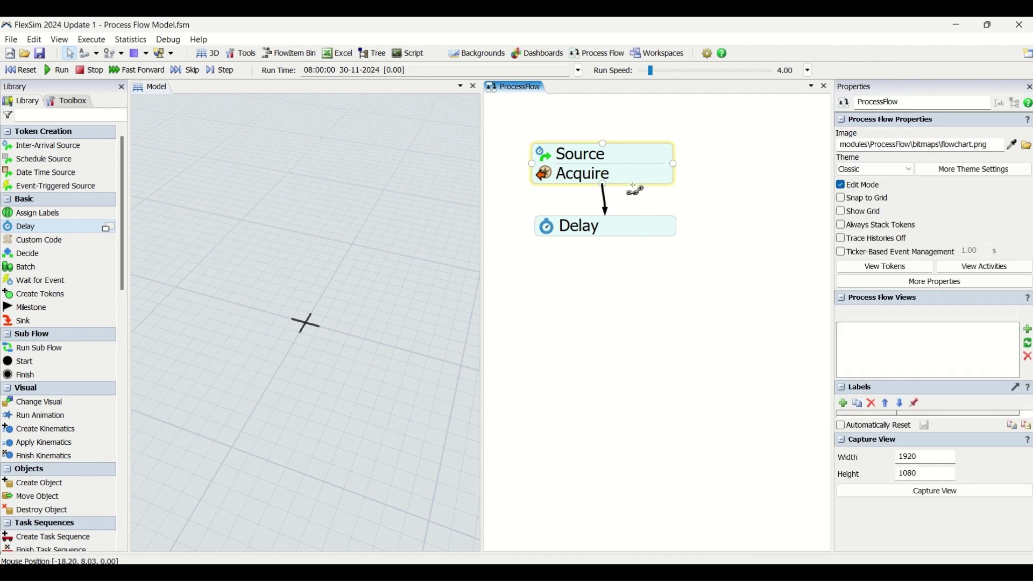
- Draw a second connector from the Source and Acquire block to empty space and create another Delay at its end
{"action": "left_click_drag", "start_coordinate": [635, 190], "coordinate": [634, 267]}
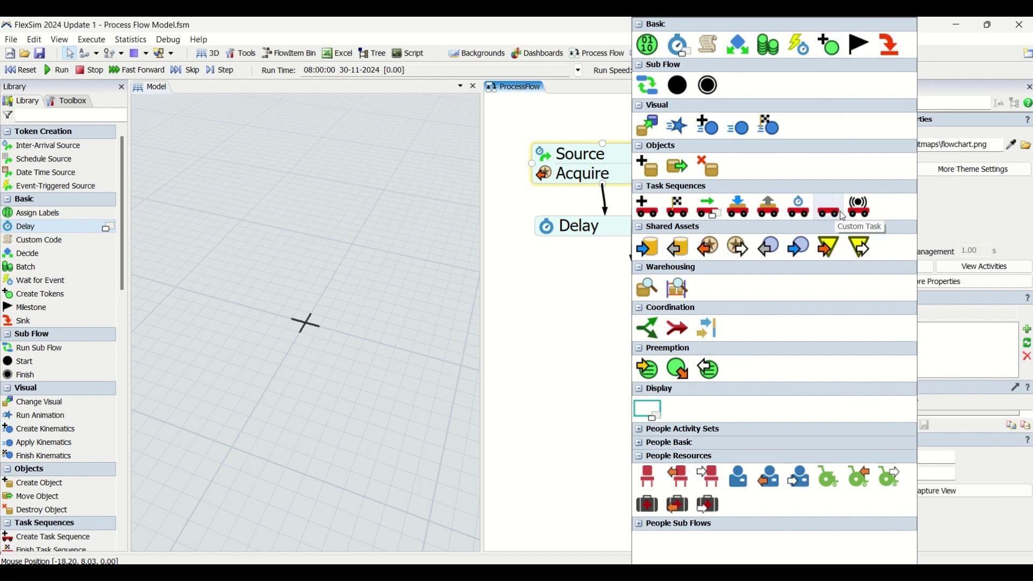
{"action": "left_click", "coordinate": [682, 47]}
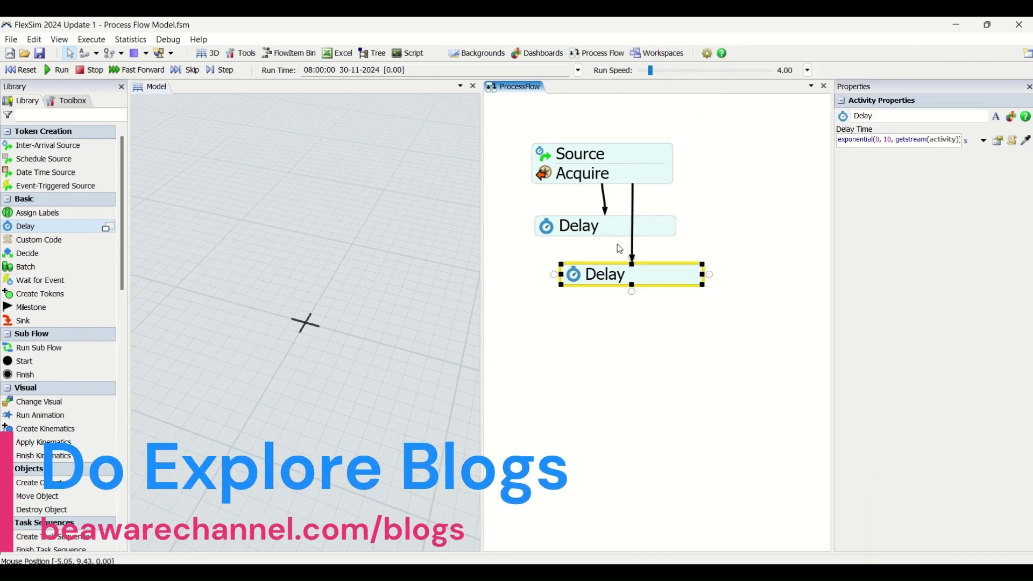
- Align the first Delay with the Source and Acquire block, and delete the second Delay with its connector
{"action": "left_click", "coordinate": [597, 218]}
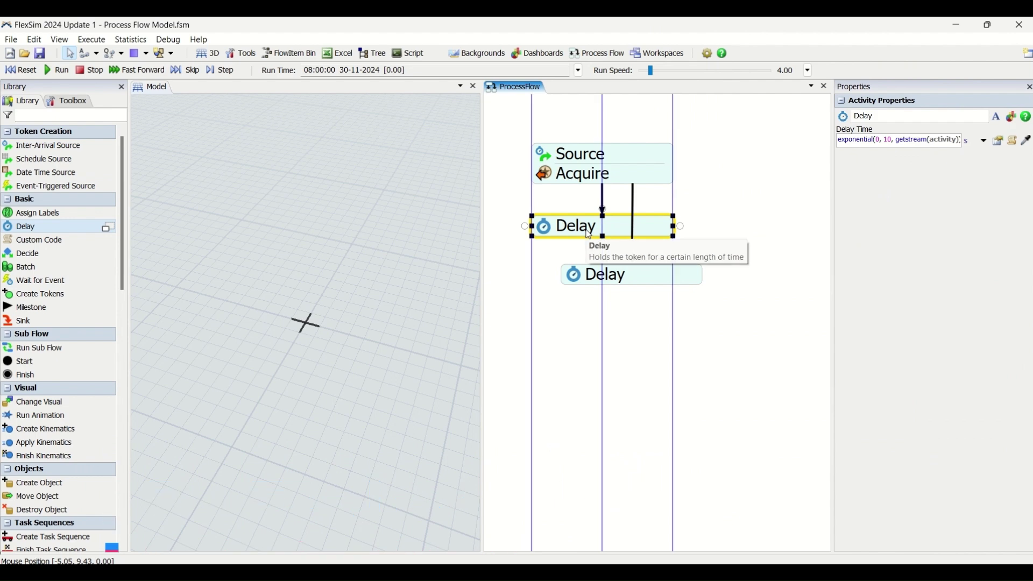
{"action": "left_click", "coordinate": [628, 284]}
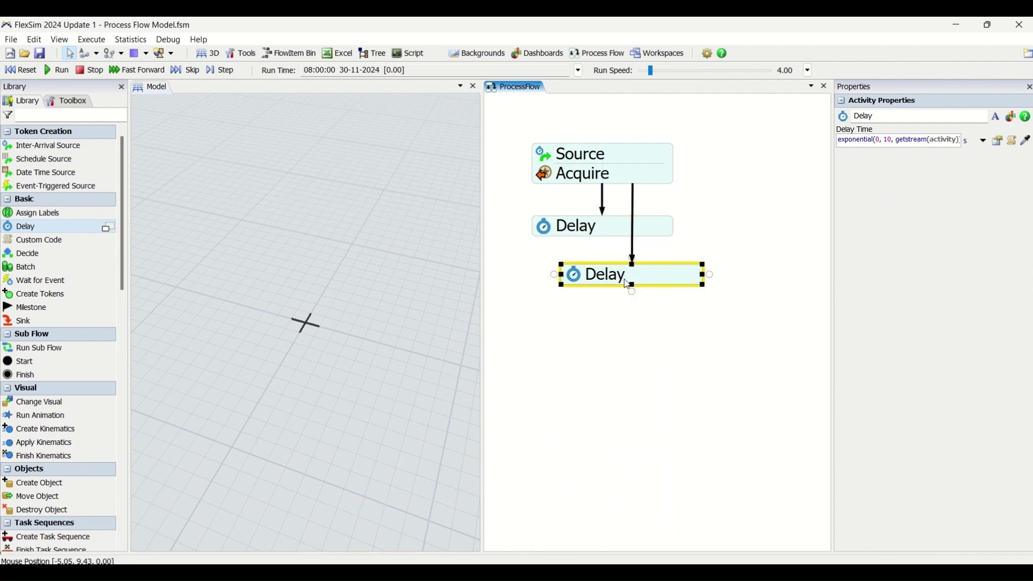
{"action": "key", "text": "Delete"}
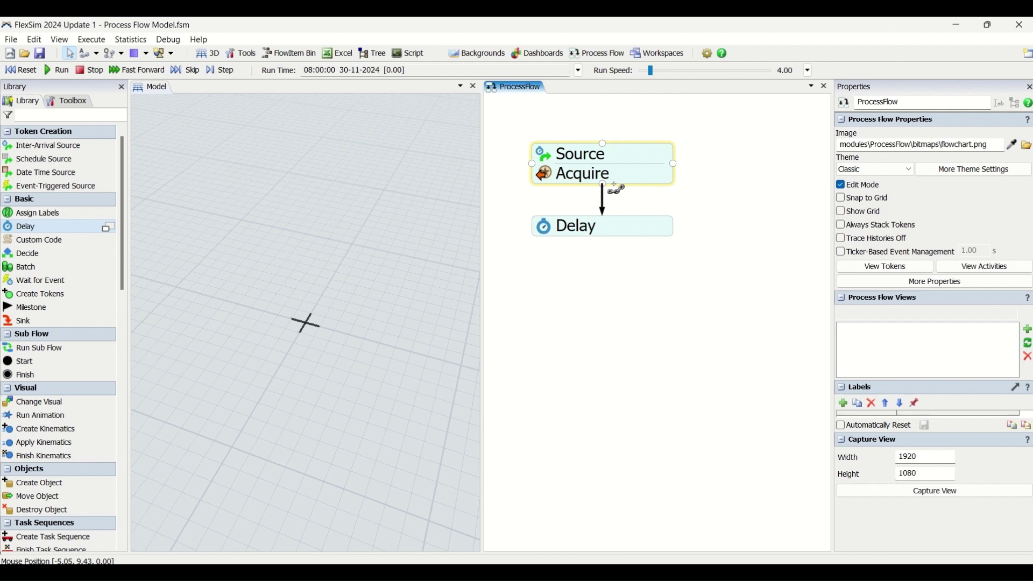
{"action": "left_click", "coordinate": [617, 188]}
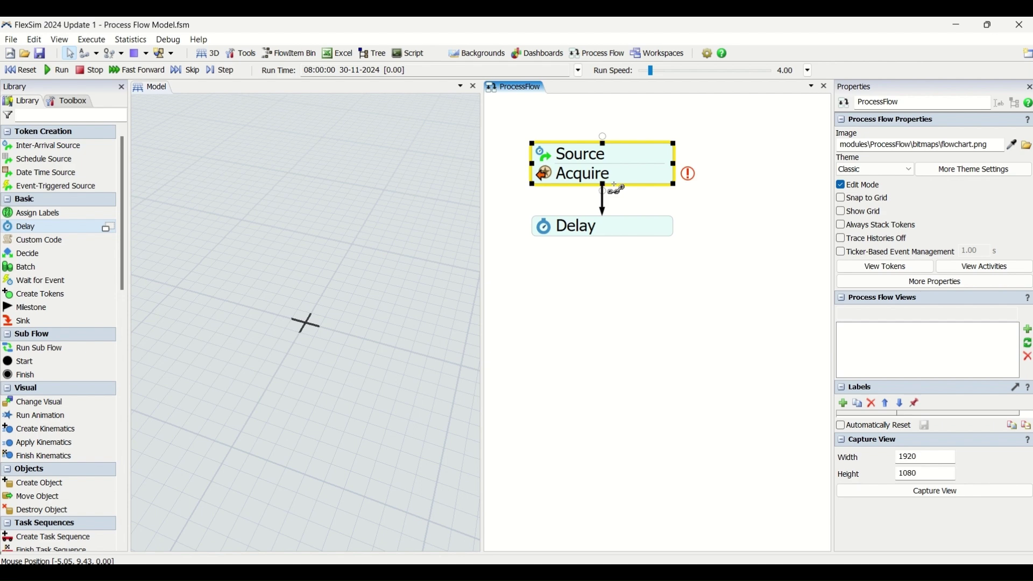
{"action": "left_click_drag", "start_coordinate": [617, 188], "coordinate": [619, 222]}
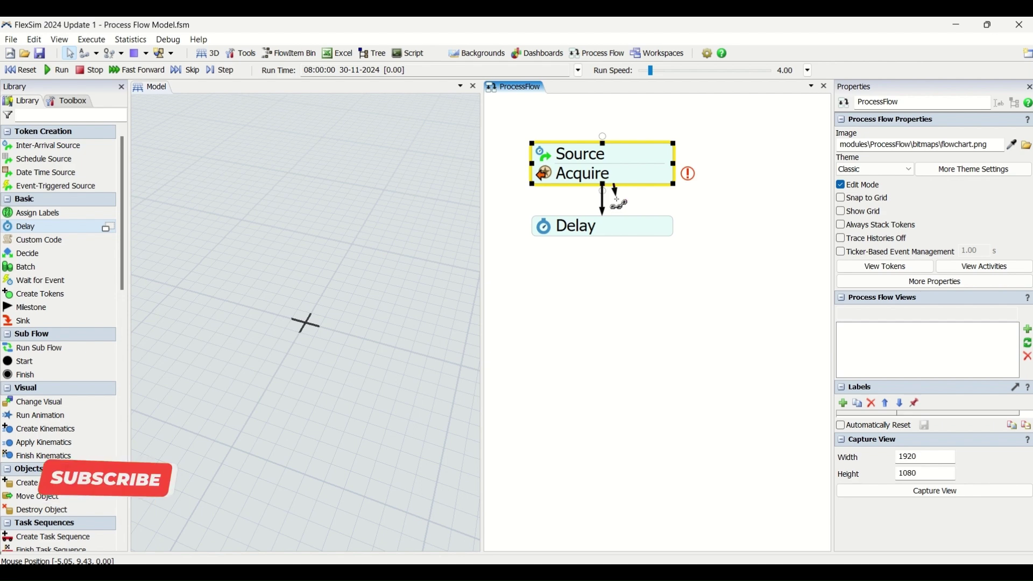
{"action": "left_click", "coordinate": [599, 296]}
{"action": "left_click", "coordinate": [617, 211]}
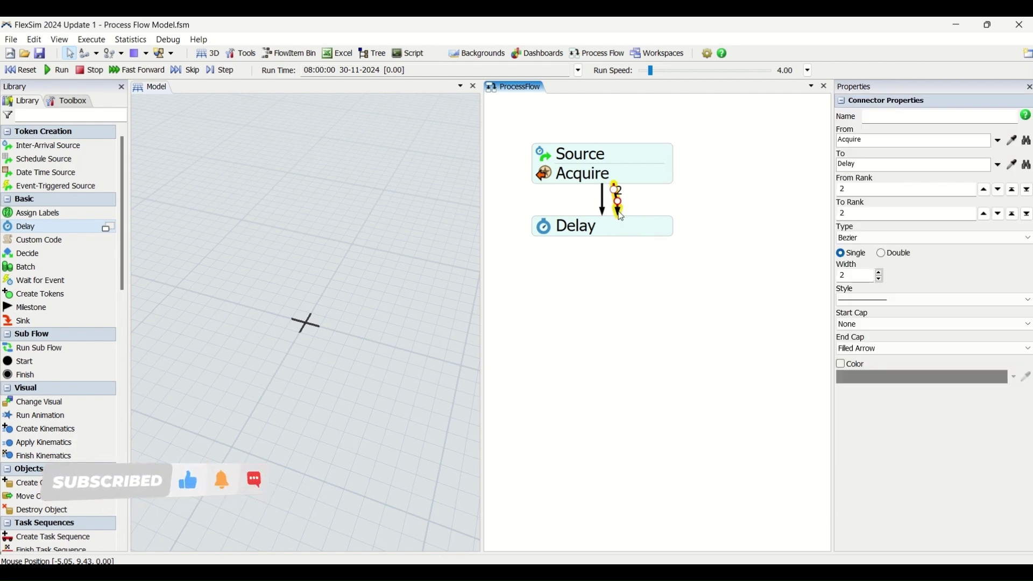
{"action": "key", "text": "Delete"}
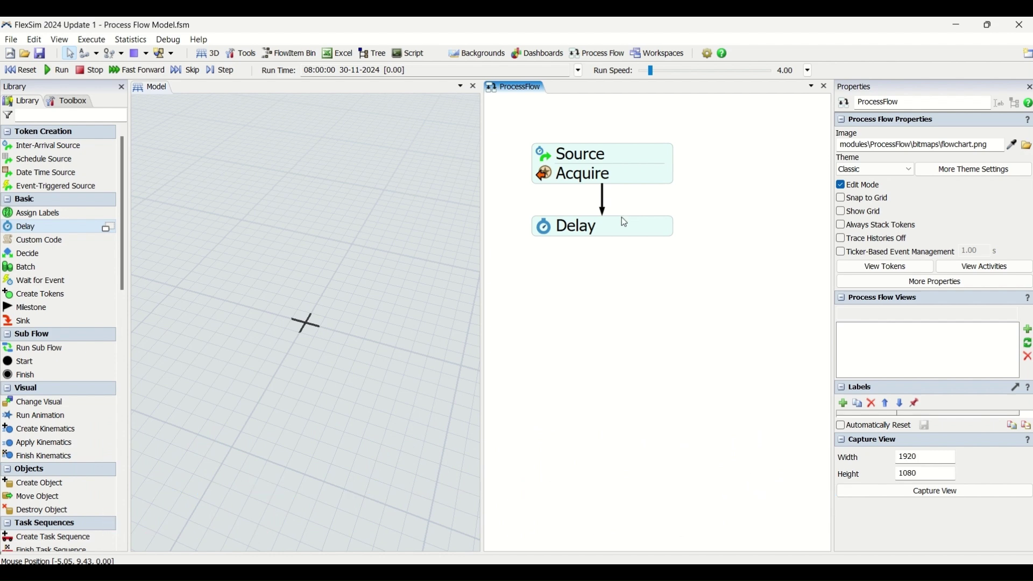
- Add a Release Resource activity below the Delay in the process flow
{"action": "double_click", "coordinate": [600, 271]}
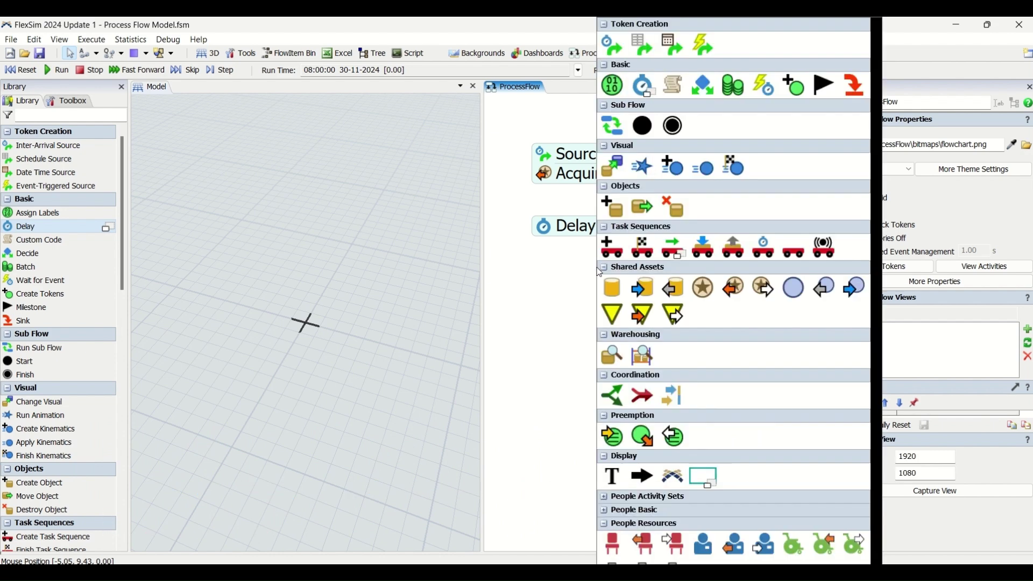
{"action": "left_click", "coordinate": [763, 291]}
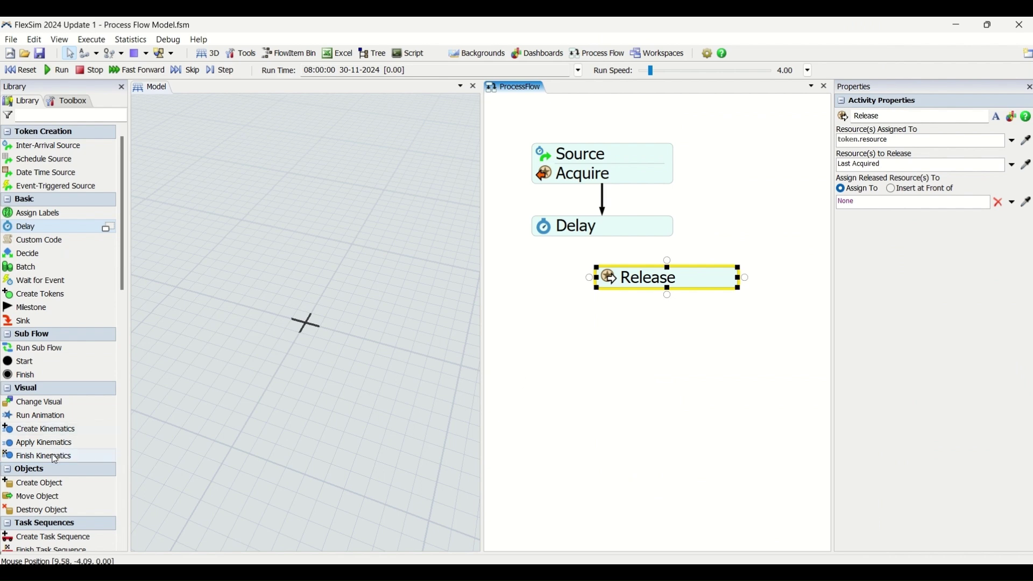
{"action": "scroll", "coordinate": [59, 460], "scroll_direction": "down", "scroll_amount": 2}
{"action": "scroll", "coordinate": [81, 470], "scroll_direction": "down", "scroll_amount": 2}
{"action": "scroll", "coordinate": [91, 470], "scroll_direction": "down", "scroll_amount": 3}
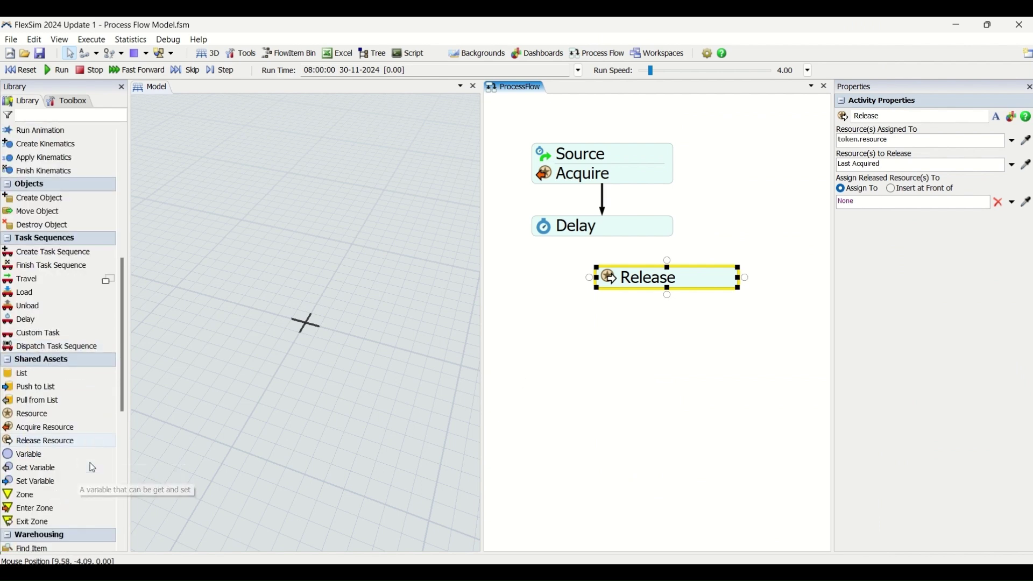
- Snap the Release activity beneath the Delay so the two form one block
{"action": "scroll", "coordinate": [93, 468], "scroll_direction": "down", "scroll_amount": 2}
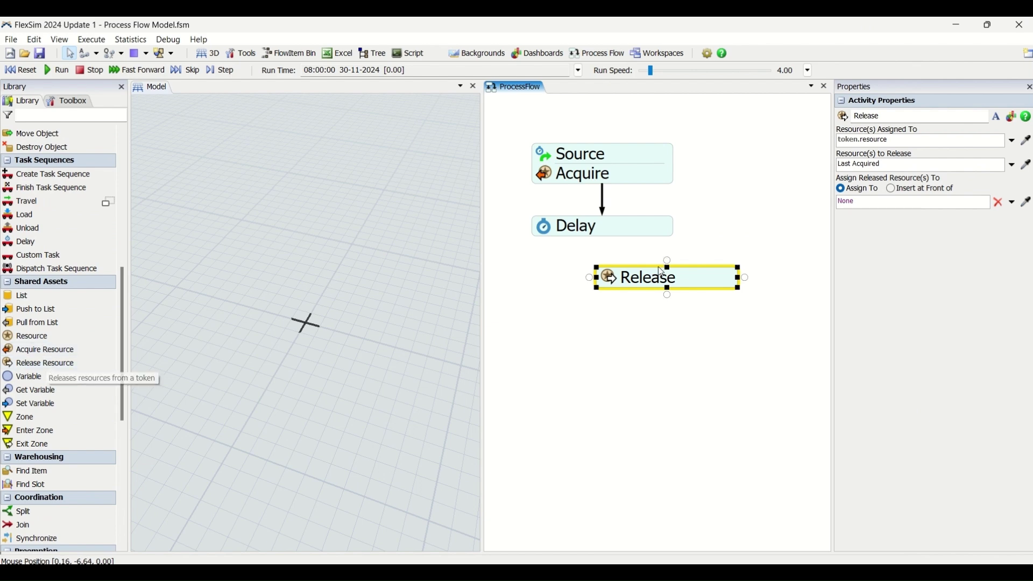
{"action": "left_click_drag", "start_coordinate": [655, 287], "coordinate": [590, 299]}
{"action": "left_click", "coordinate": [590, 299]}
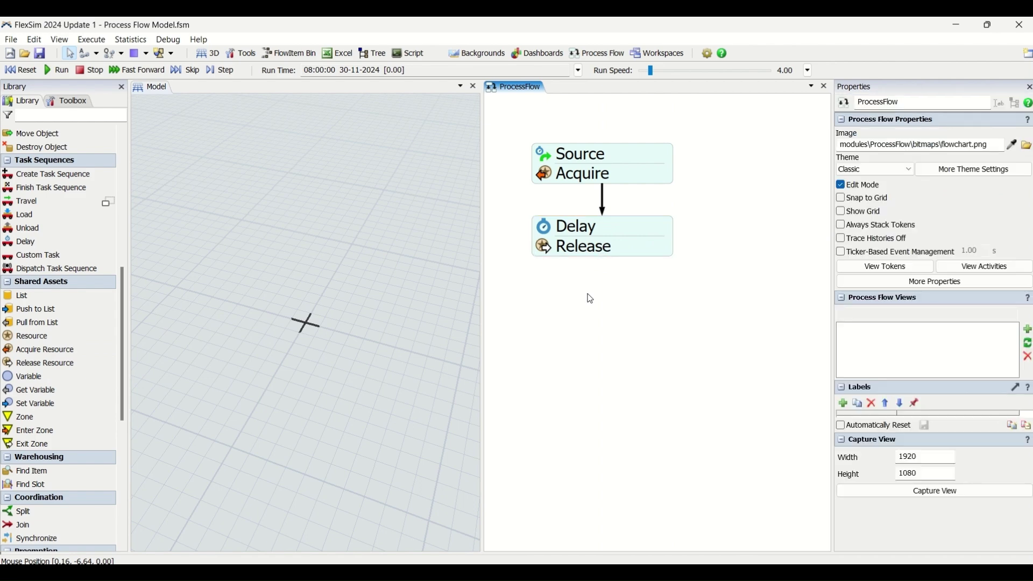
- Add a Sink activity to the process flow and place it to the right of the Delay and Release block
{"action": "double_click", "coordinate": [741, 196]}
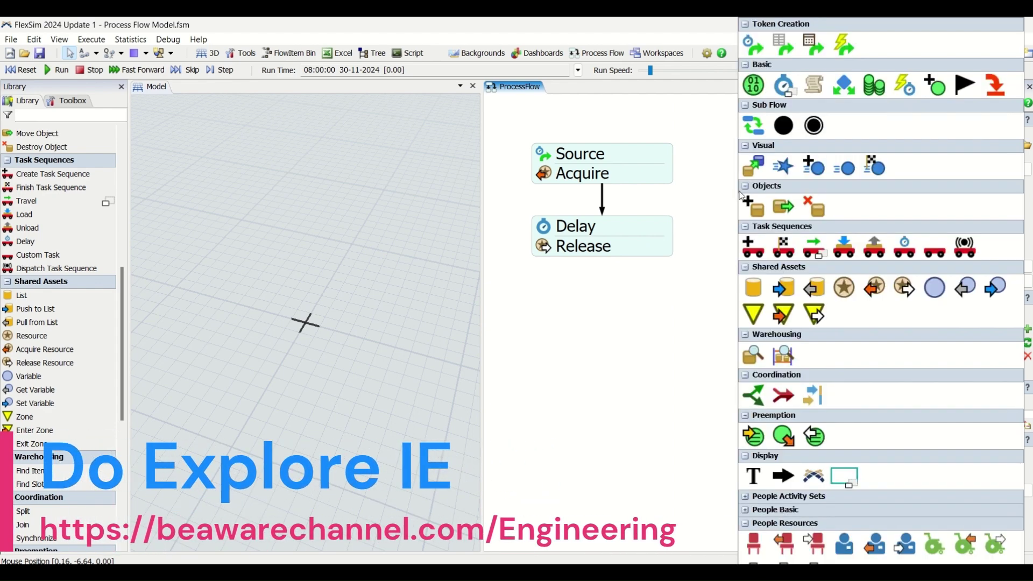
{"action": "left_click", "coordinate": [1000, 85]}
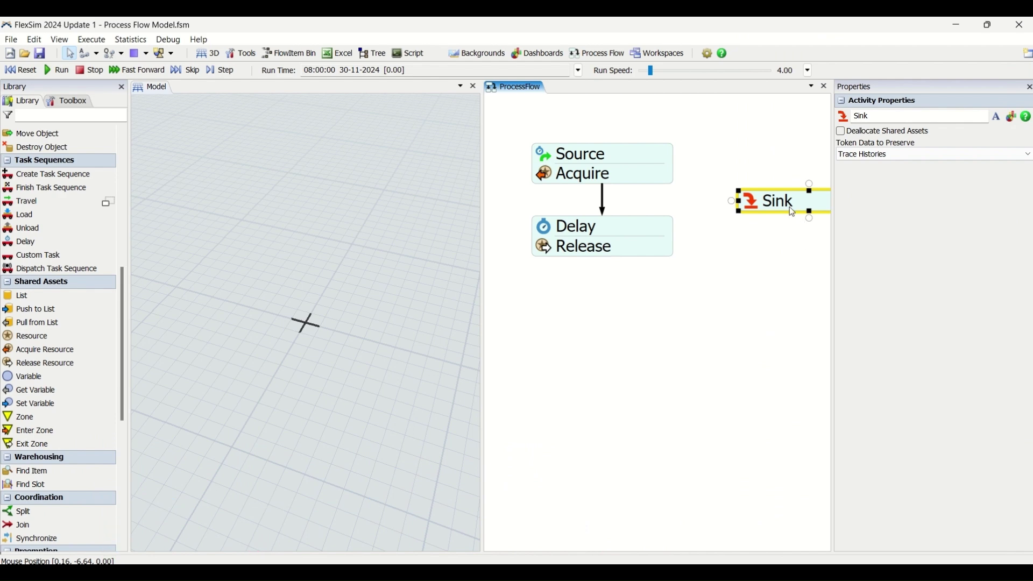
{"action": "left_click_drag", "start_coordinate": [761, 212], "coordinate": [770, 250]}
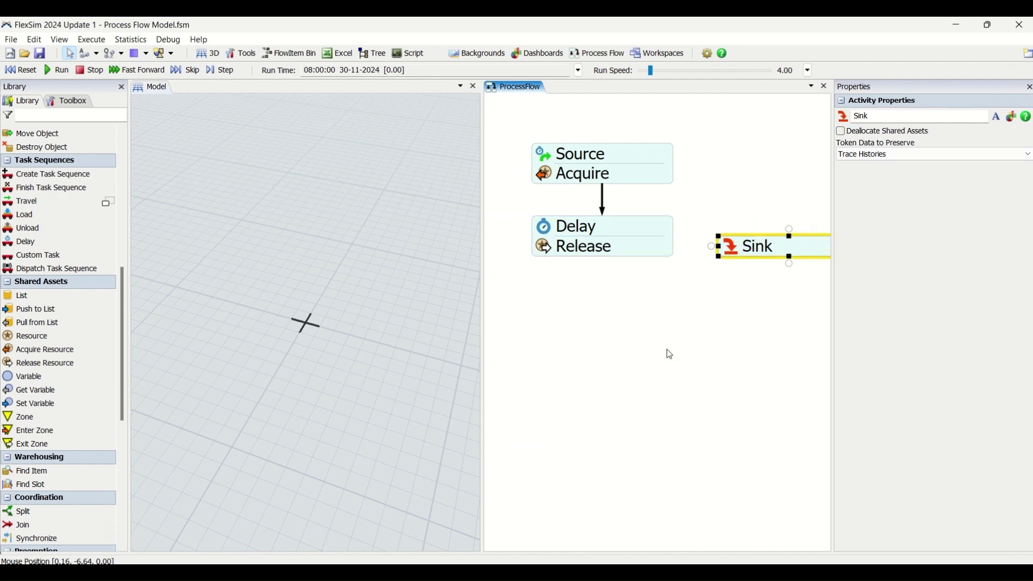
{"action": "scroll", "coordinate": [665, 361], "scroll_direction": "down", "scroll_amount": 2}
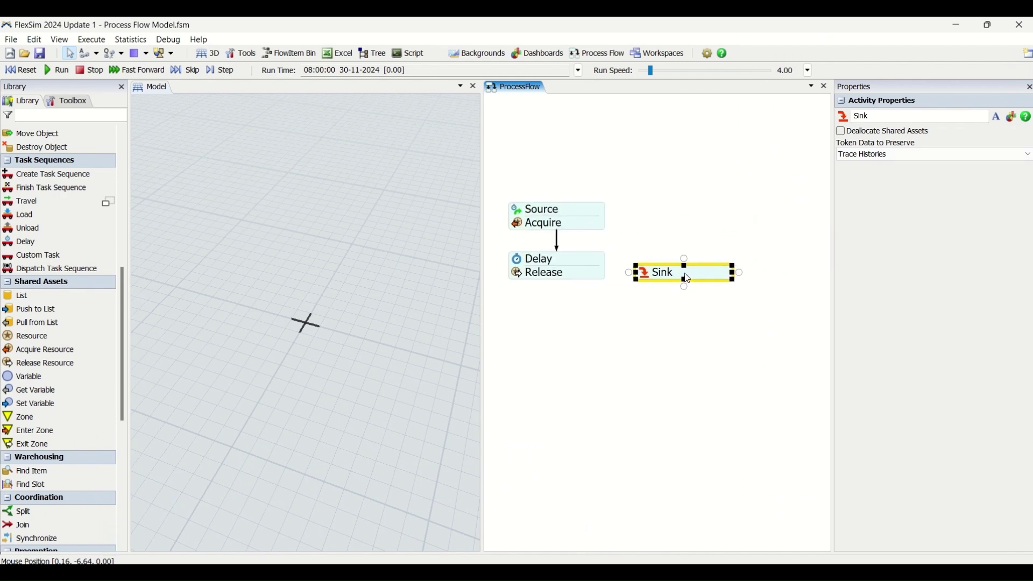
{"action": "left_click_drag", "start_coordinate": [686, 278], "coordinate": [700, 258]}
- Raise the Source and Acquire block, and add another Sink snapped beneath the Release activity
{"action": "left_click_drag", "start_coordinate": [598, 222], "coordinate": [595, 196]}
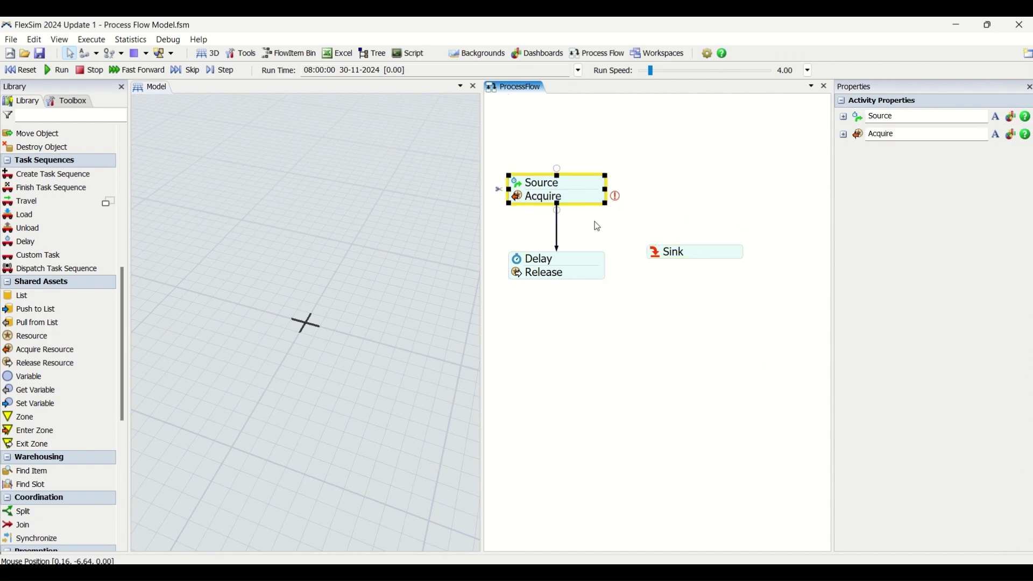
{"action": "double_click", "coordinate": [584, 312]}
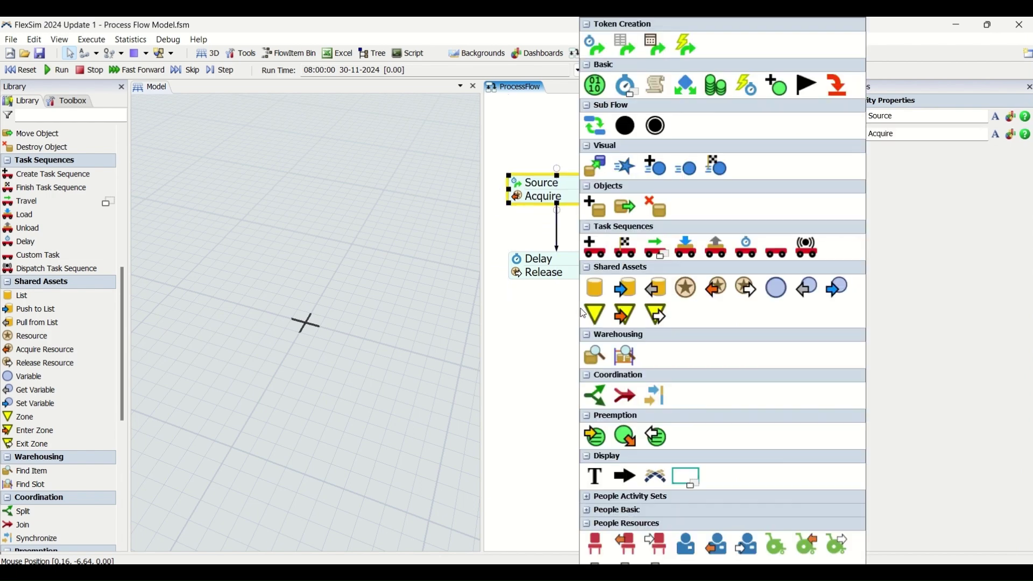
{"action": "left_click", "coordinate": [829, 90]}
{"action": "left_click_drag", "start_coordinate": [647, 314], "coordinate": [577, 296]}
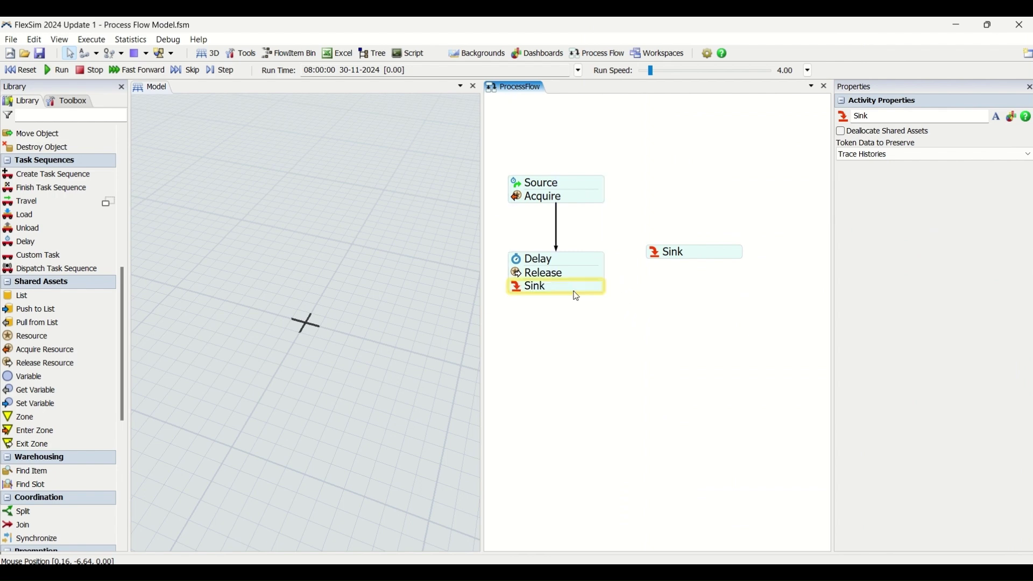
{"action": "left_click", "coordinate": [627, 336]}
- Shift the separate Sink slightly up and further right, and connect the Source and Acquire block to it
{"action": "left_click_drag", "start_coordinate": [684, 251], "coordinate": [729, 249]}
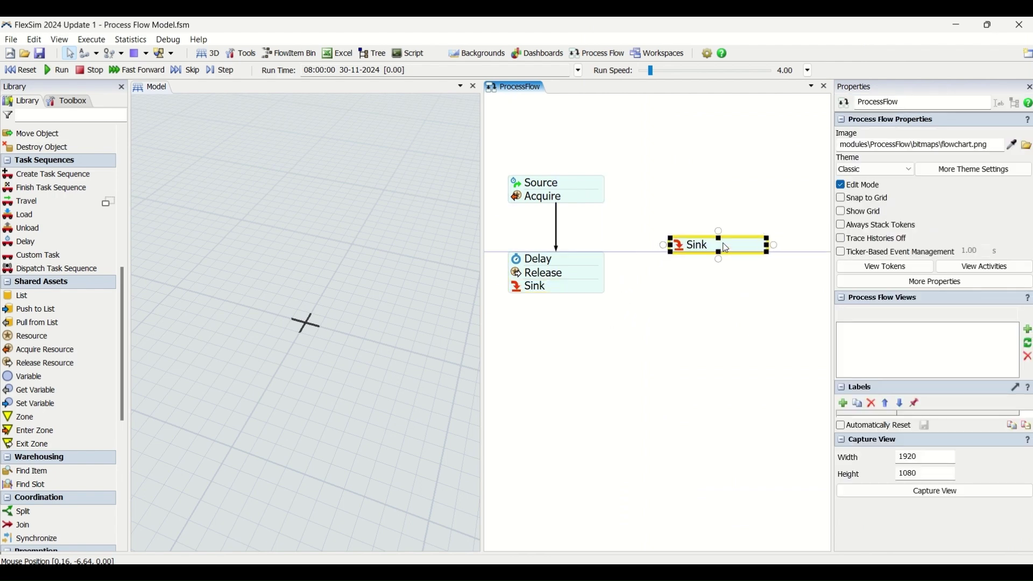
{"action": "left_click", "coordinate": [730, 319]}
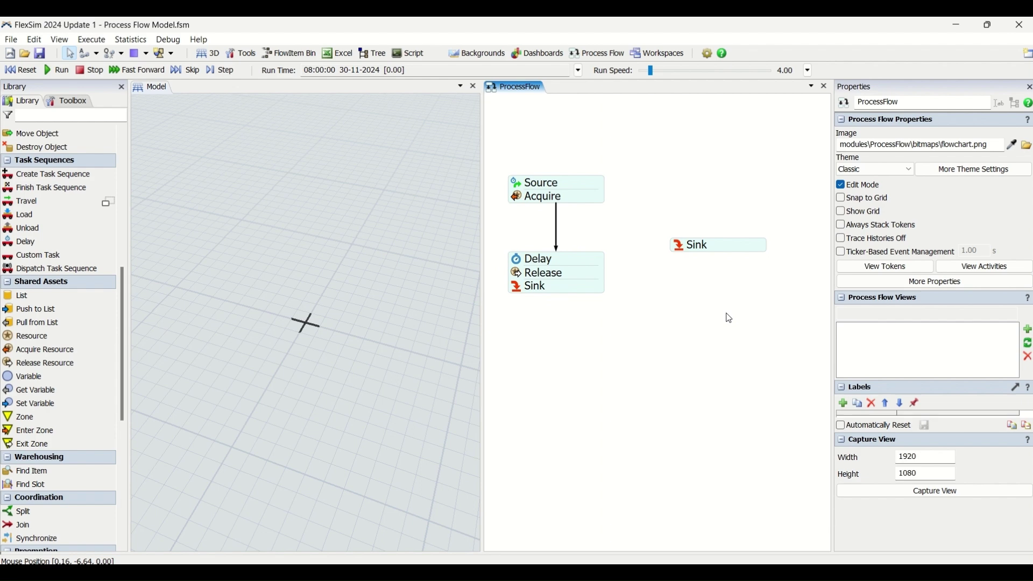
{"action": "left_click_drag", "start_coordinate": [587, 207], "coordinate": [671, 247]}
{"action": "left_click", "coordinate": [693, 289]}
- Examine the ranks and the available types of the two connectors leaving the Acquire activity
{"action": "left_click", "coordinate": [609, 233]}
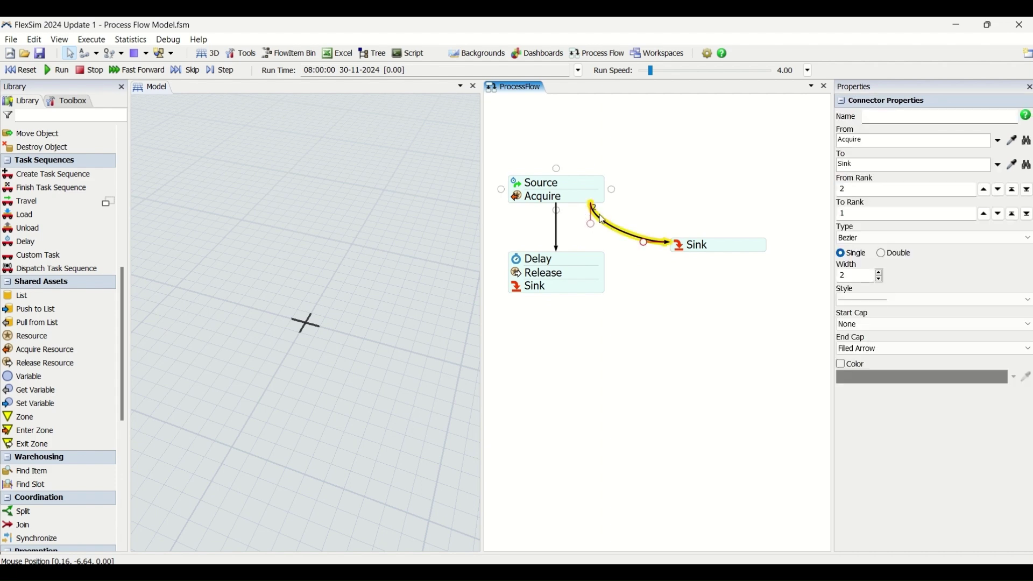
{"action": "left_click", "coordinate": [557, 216]}
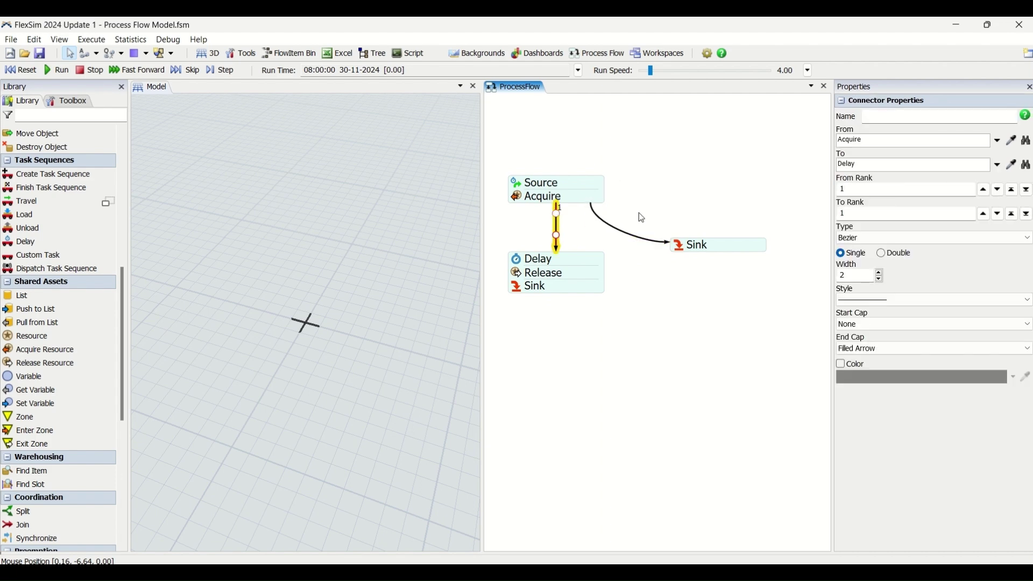
{"action": "left_click", "coordinate": [896, 240]}
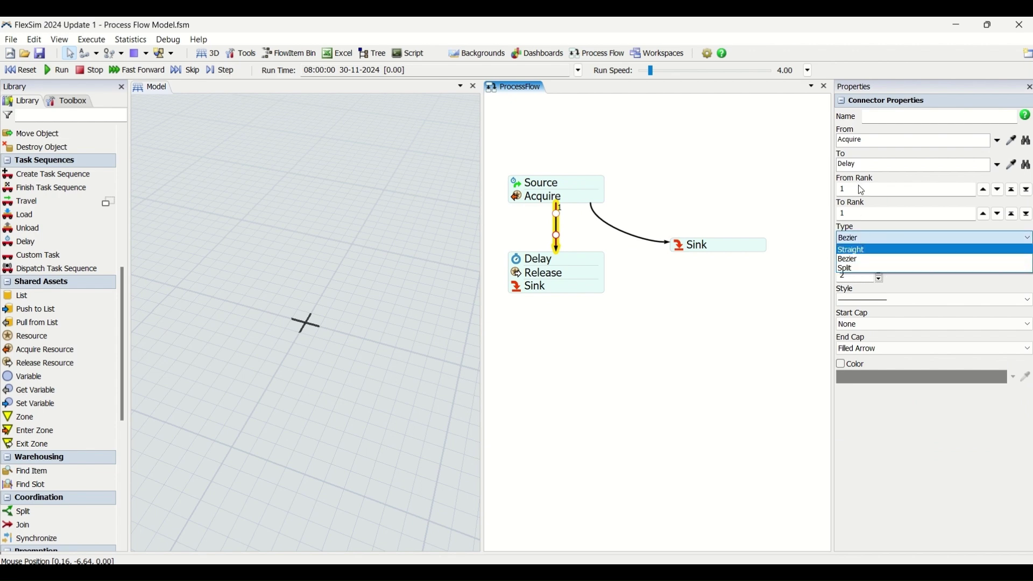
{"action": "left_click", "coordinate": [876, 206]}
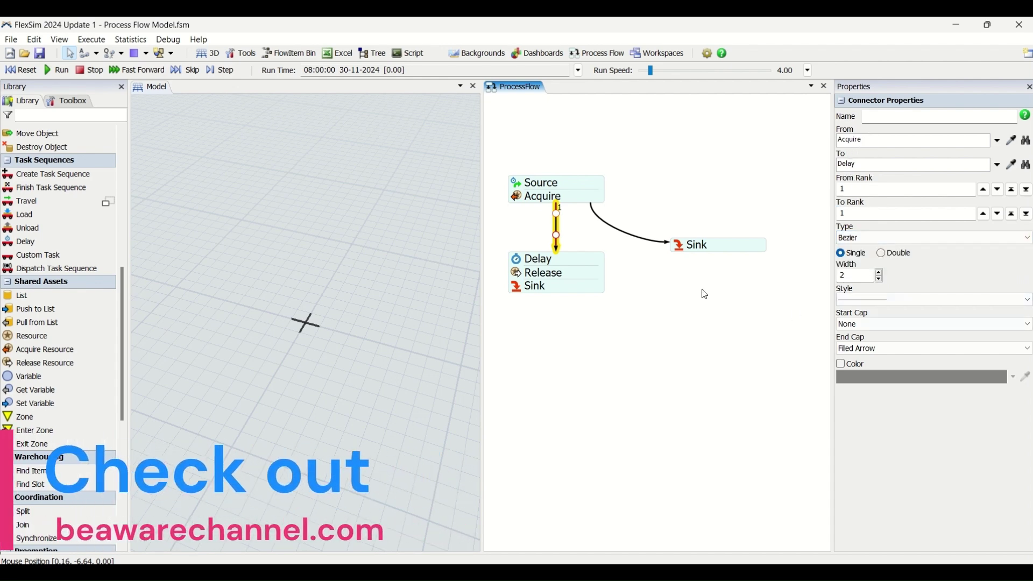
{"action": "left_click", "coordinate": [646, 260]}
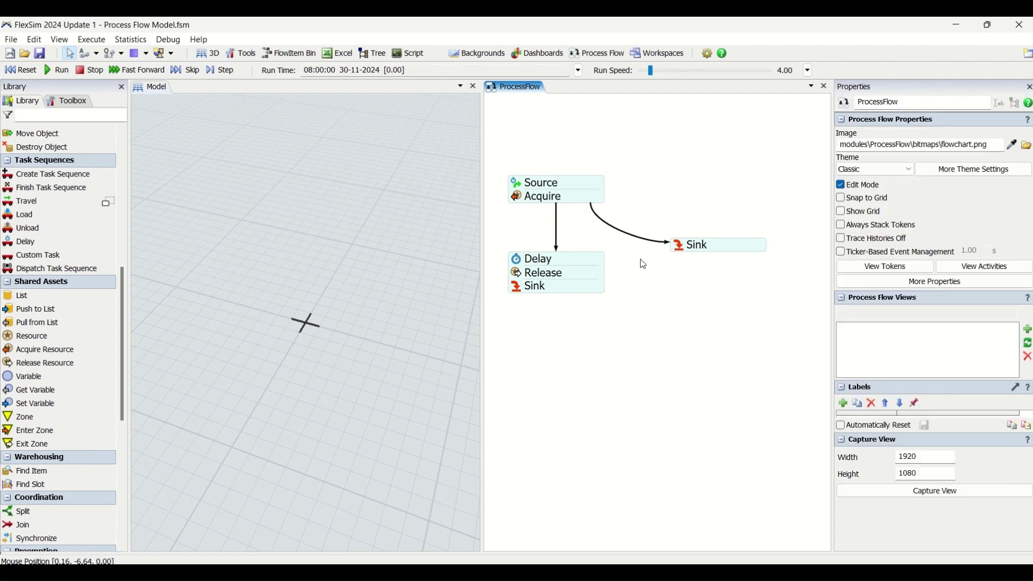
- Delete the connector from Acquire to the separate Sink and draw a new one between them
{"action": "left_click", "coordinate": [636, 240]}
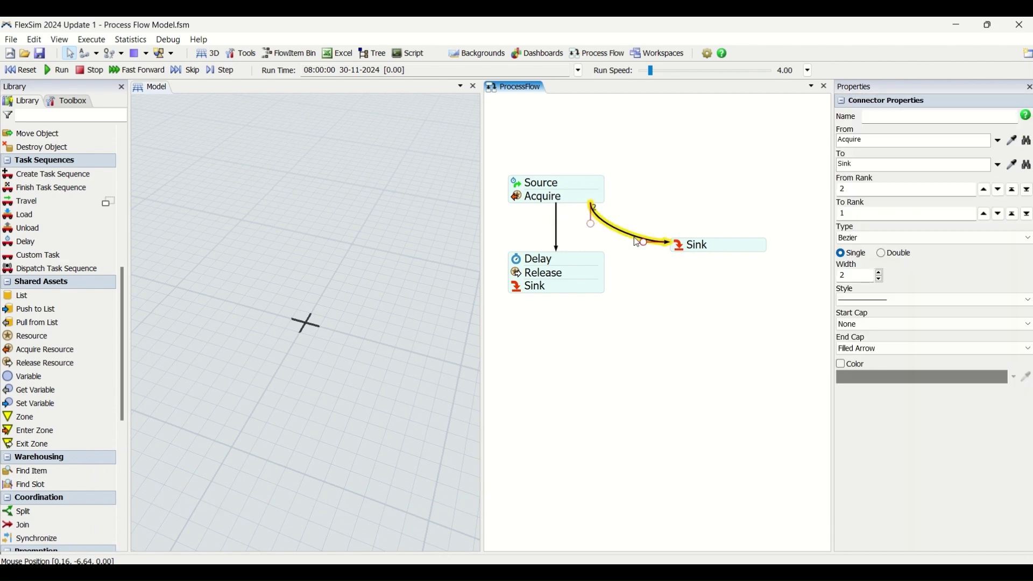
{"action": "key", "text": "Delete"}
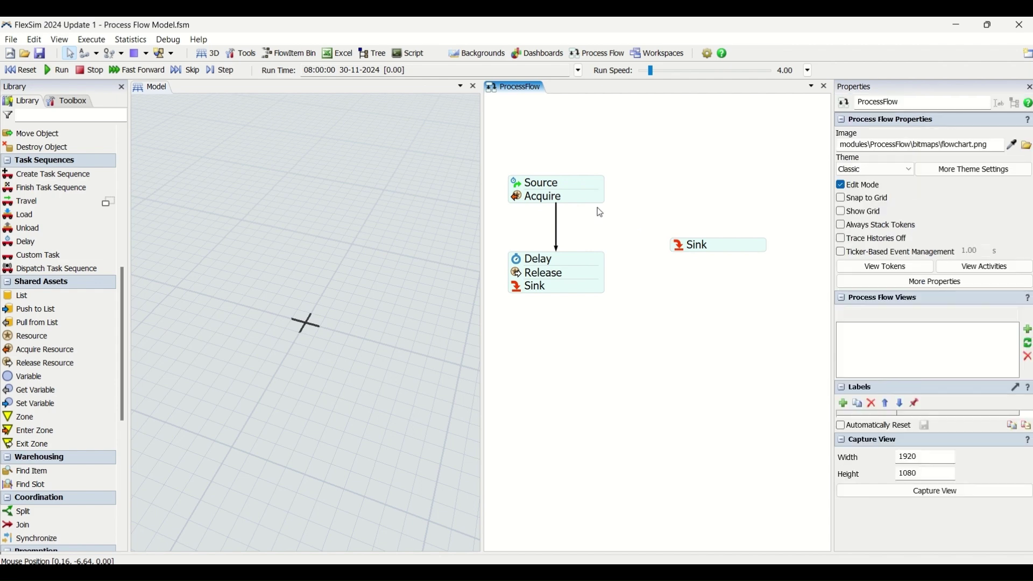
{"action": "left_click_drag", "start_coordinate": [601, 213], "coordinate": [684, 246]}
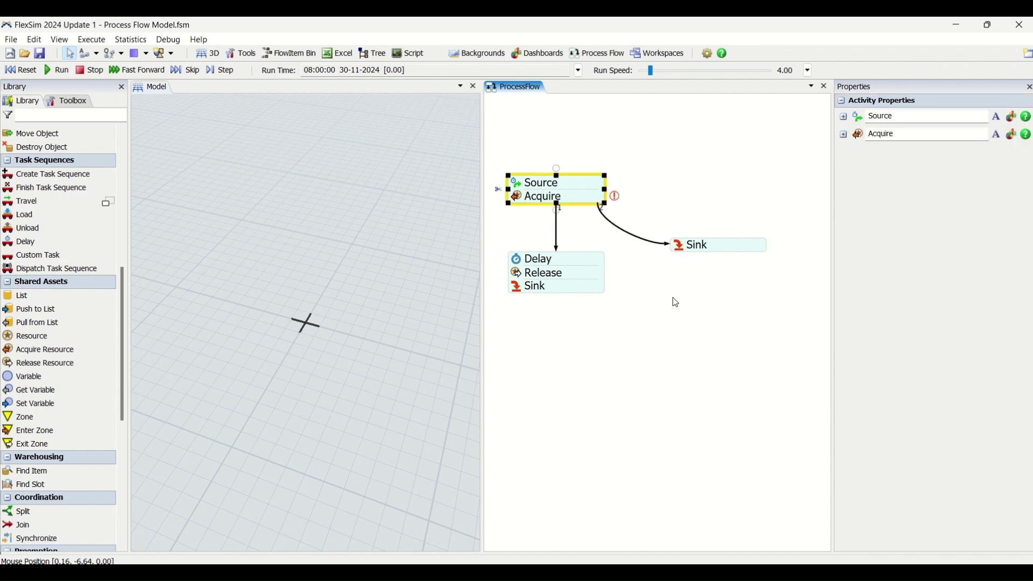
{"action": "left_click", "coordinate": [676, 303]}
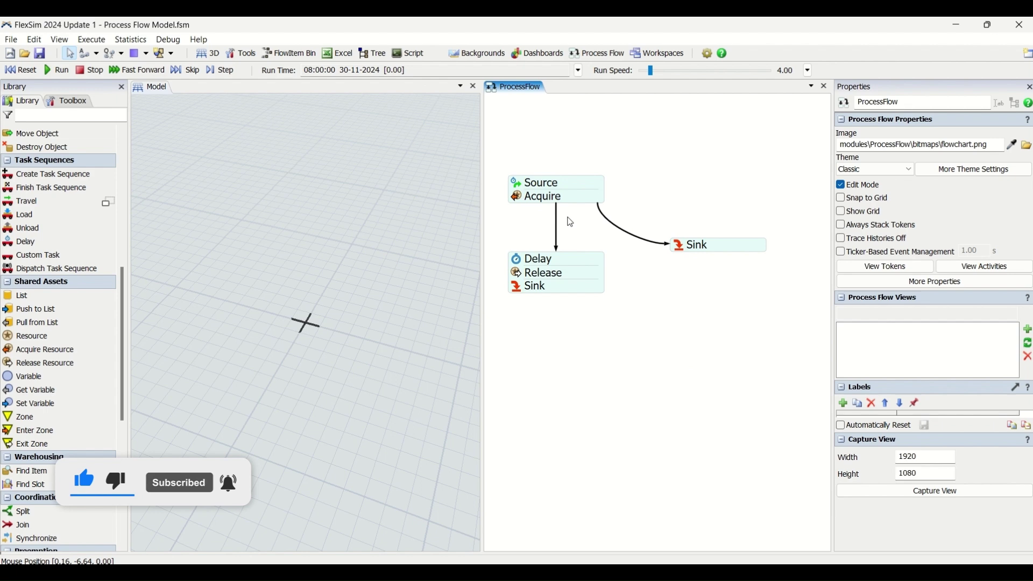
- Examine the name fields of the Source and Acquire block and the Source activity's detailed properties
{"action": "left_click", "coordinate": [572, 192]}
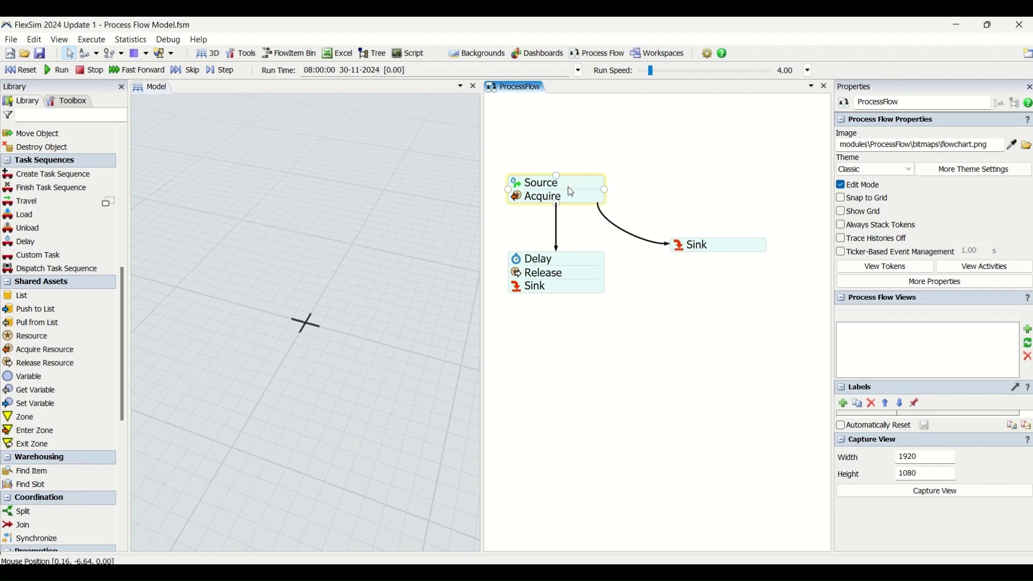
{"action": "left_click", "coordinate": [572, 192]}
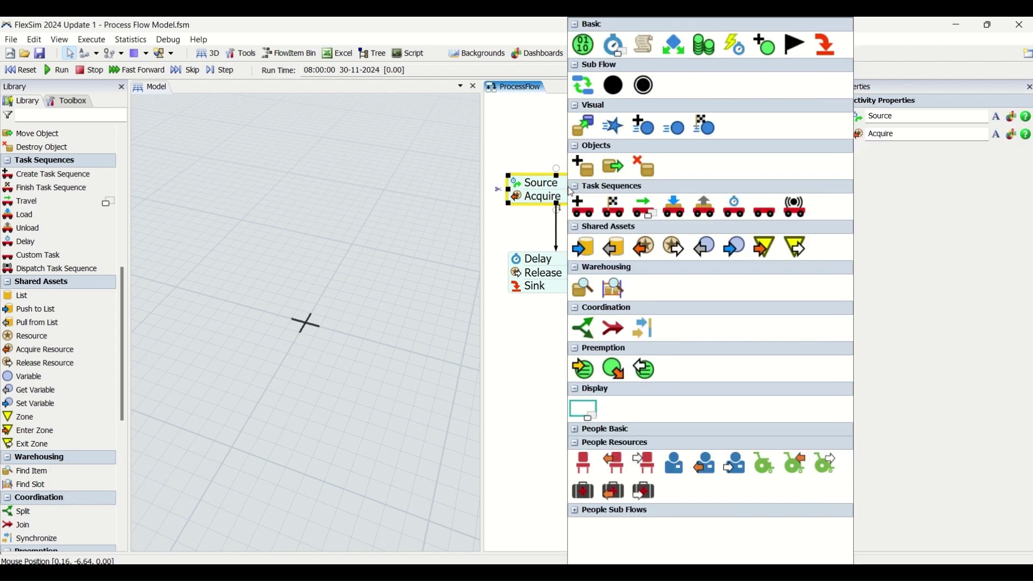
{"action": "left_click", "coordinate": [538, 137]}
{"action": "left_click", "coordinate": [536, 186]}
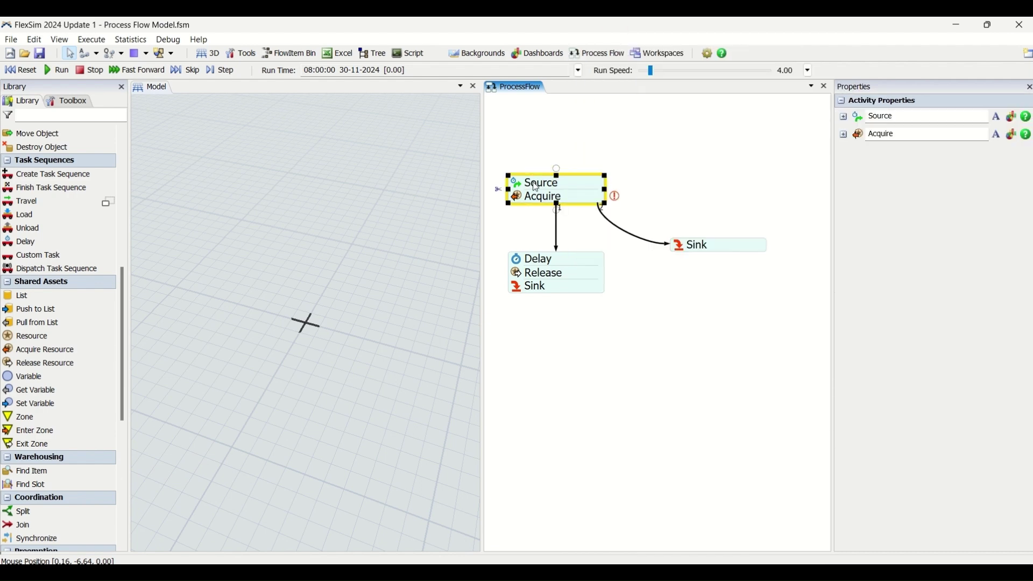
{"action": "left_click", "coordinate": [882, 117]}
{"action": "left_click", "coordinate": [884, 135]}
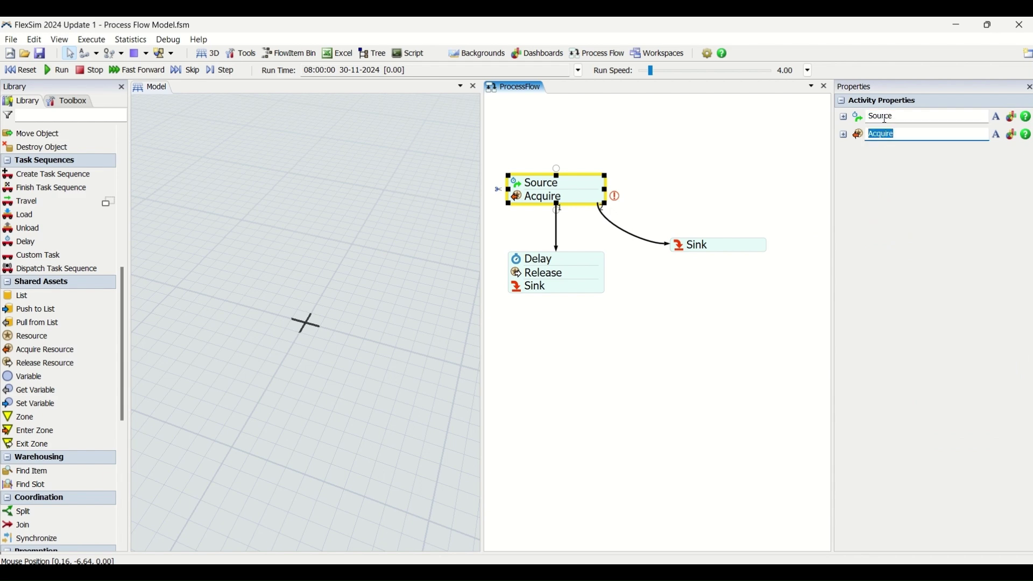
{"action": "left_click", "coordinate": [885, 117]}
{"action": "left_click", "coordinate": [844, 117]}
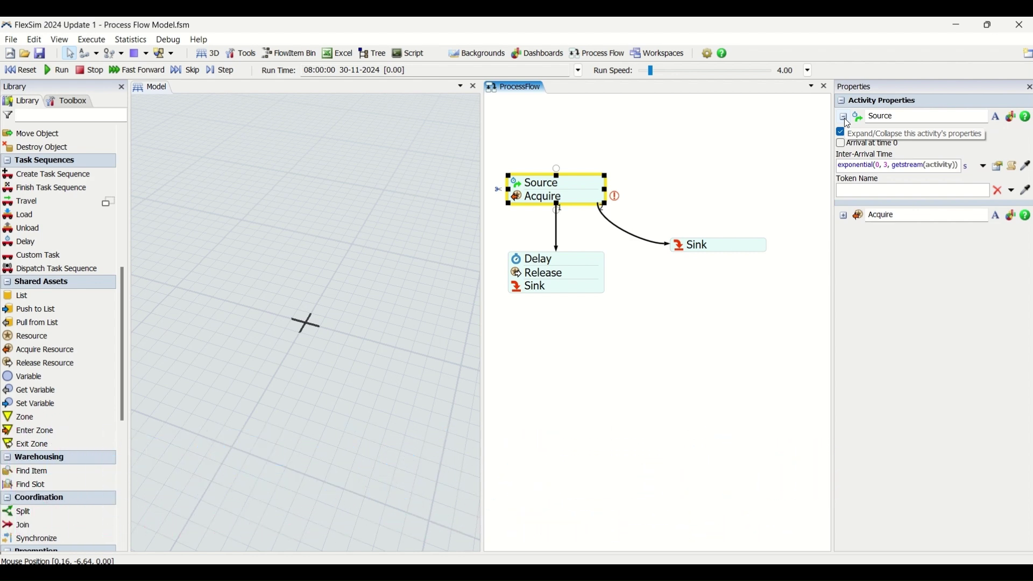
{"action": "left_click", "coordinate": [844, 117]}
{"action": "left_click", "coordinate": [844, 117]}
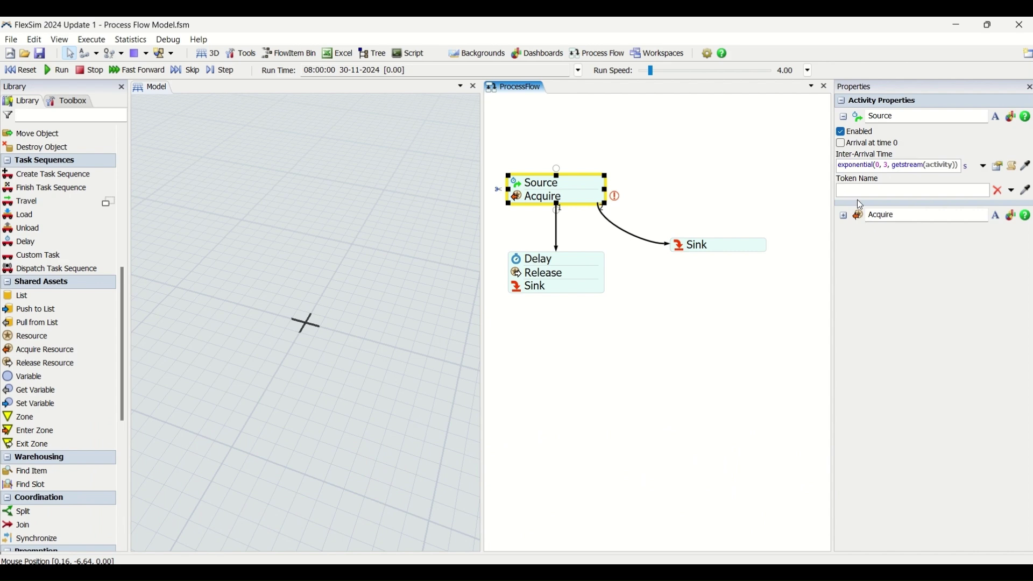
{"action": "left_click", "coordinate": [844, 117]}
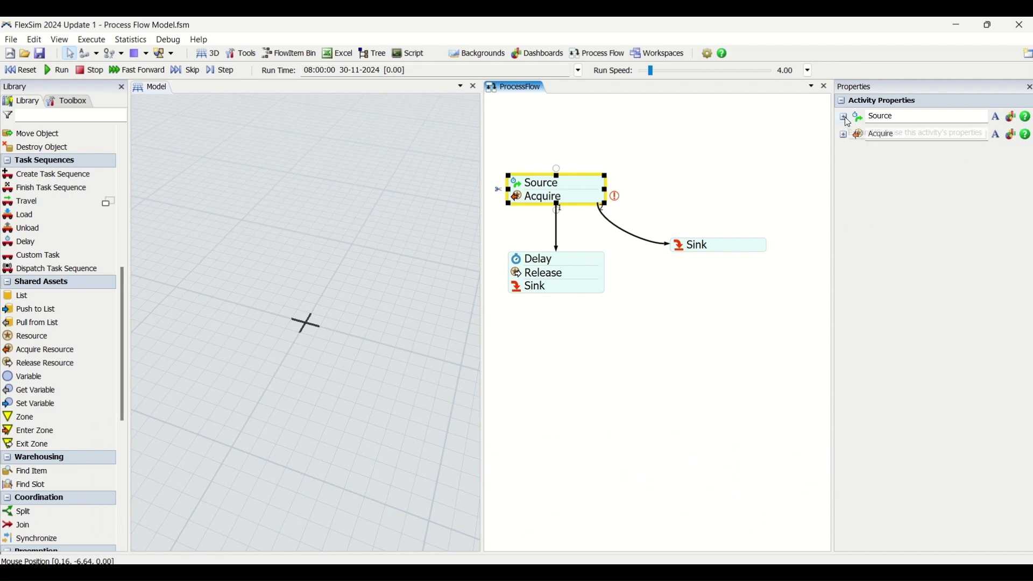
- Rename the Source activity as "Source: Customer Arrival"
{"action": "left_click", "coordinate": [891, 117]}
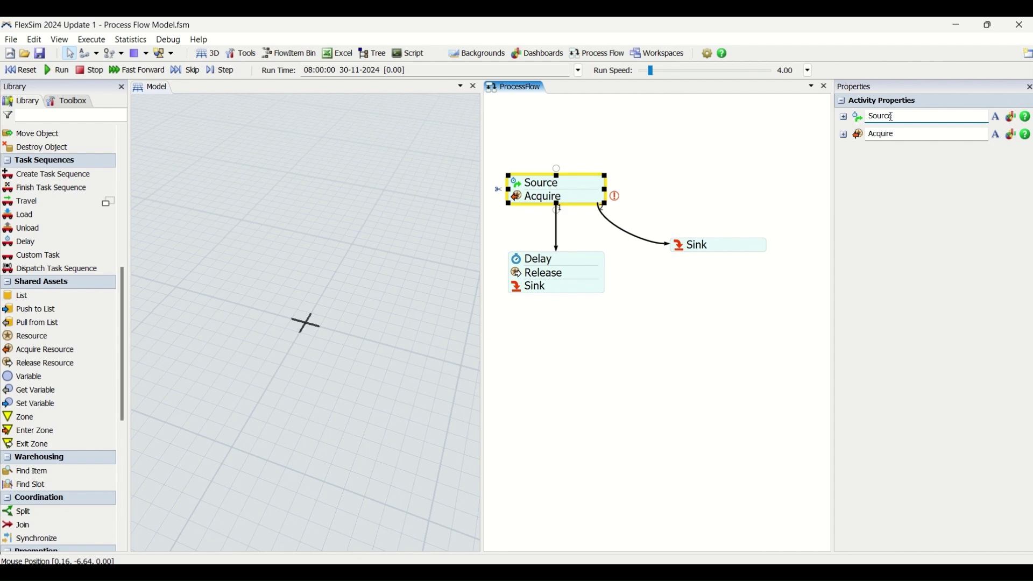
{"action": "double_click", "coordinate": [894, 117]}
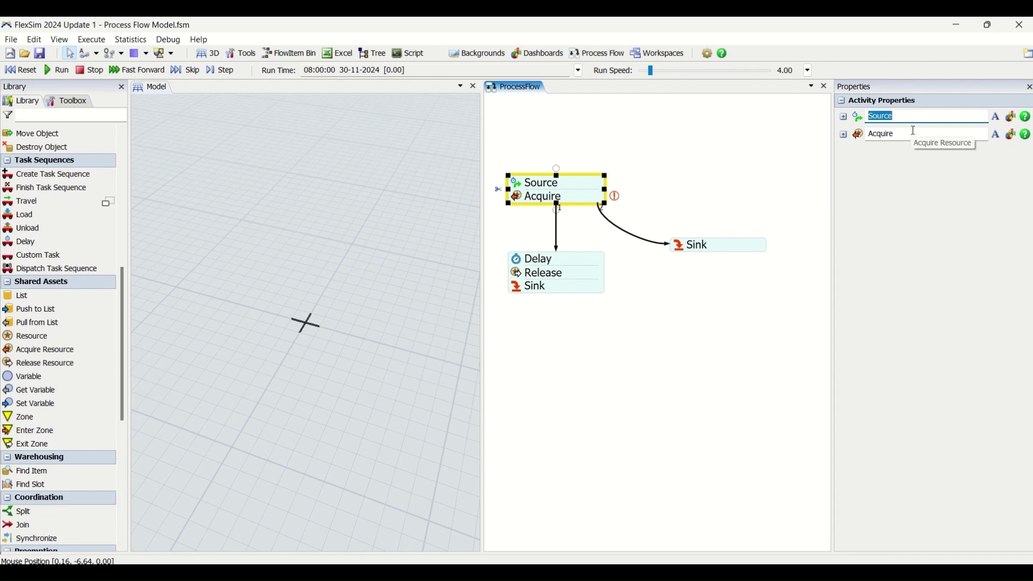
{"action": "left_click", "coordinate": [925, 118]}
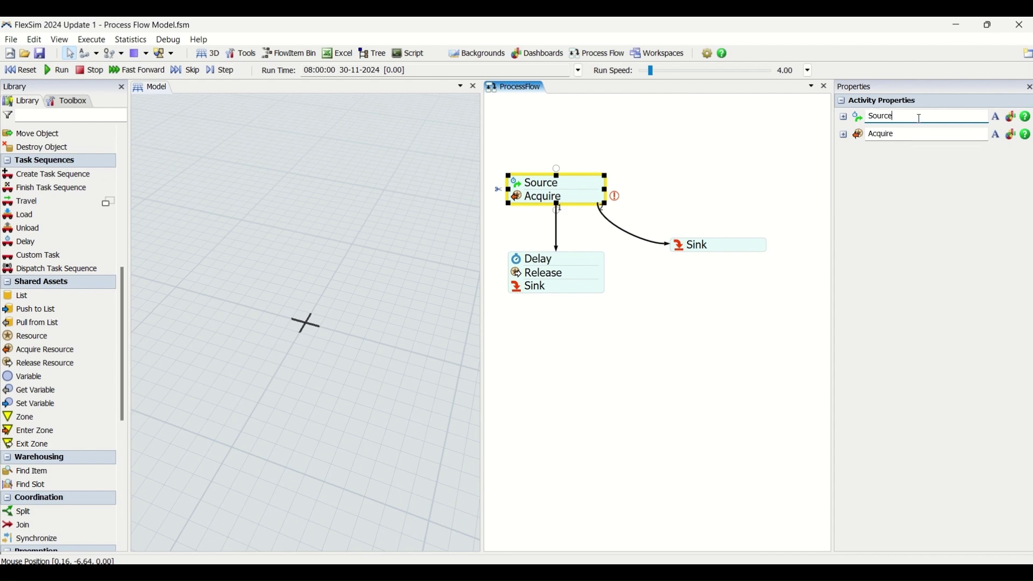
{"action": "type", "text": ": Customer Arrival"}
- Rename the Acquire activity as "Acquire: Get Service"
{"action": "left_click", "coordinate": [915, 134]}
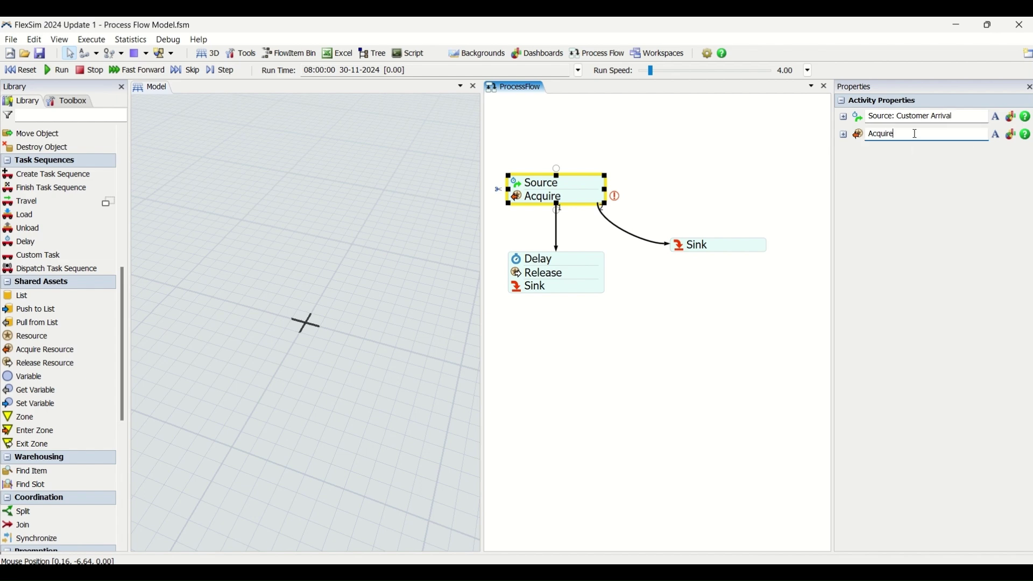
{"action": "type", "text": ":"}
{"action": "type", "text": "Get"}
{"action": "type", "text": " Serivc"}
{"action": "type", "text": "e"}
{"action": "key", "text": "BackSpace"}
{"action": "key", "text": "BackSpace"}
{"action": "key", "text": "BackSpace"}
{"action": "key", "text": "BackSpace"}
{"action": "key", "text": "BackSpace"}
{"action": "type", "text": "rvice"}
{"action": "key", "text": "Return"}
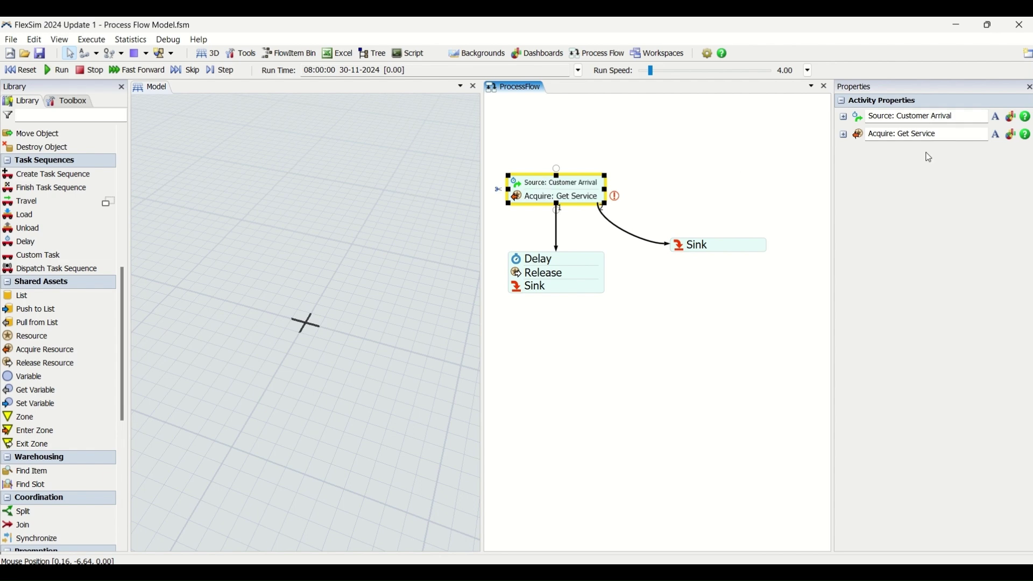
{"action": "left_click", "coordinate": [655, 180]}
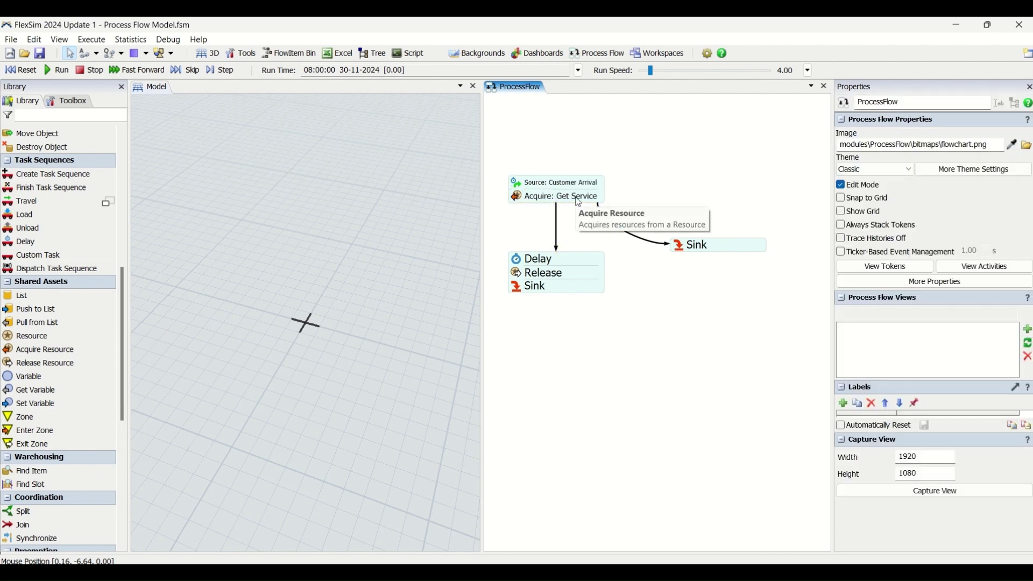
- Rename the separate Sink activity as "Sink: Unhappy Customers"
{"action": "left_click", "coordinate": [717, 248]}
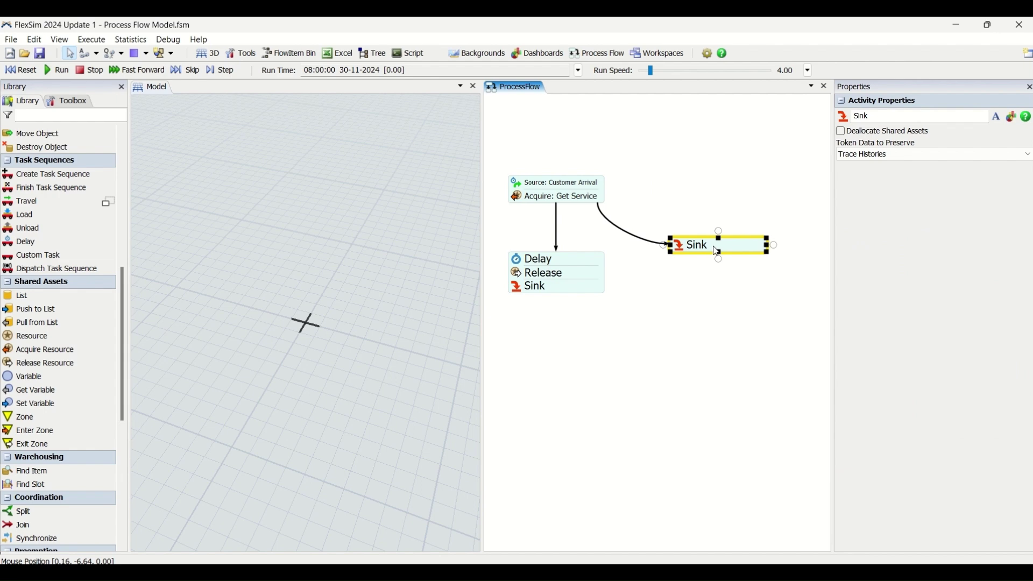
{"action": "left_click", "coordinate": [912, 118]}
{"action": "type", "text": ": Un"}
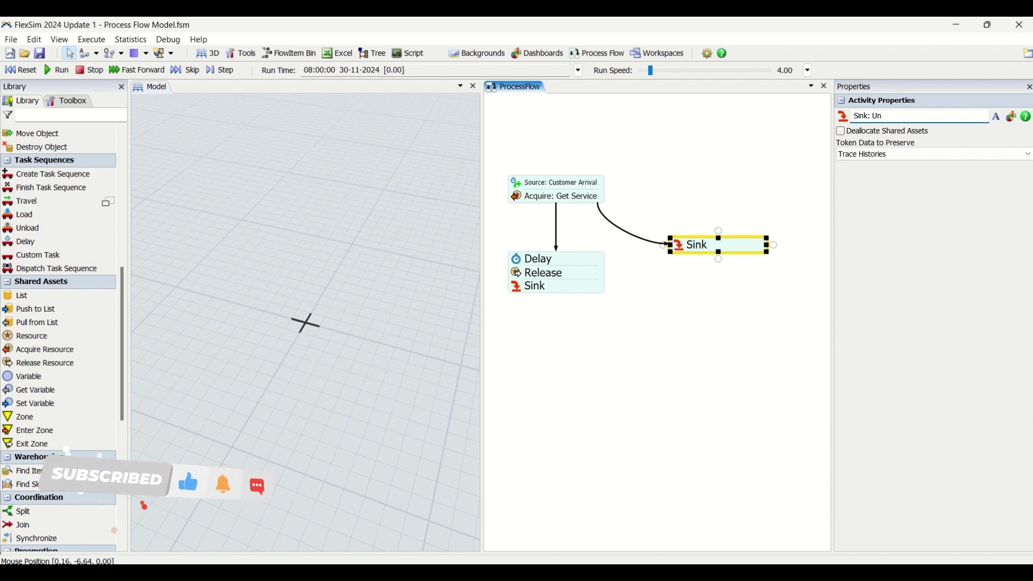
{"action": "type", "text": "happy"}
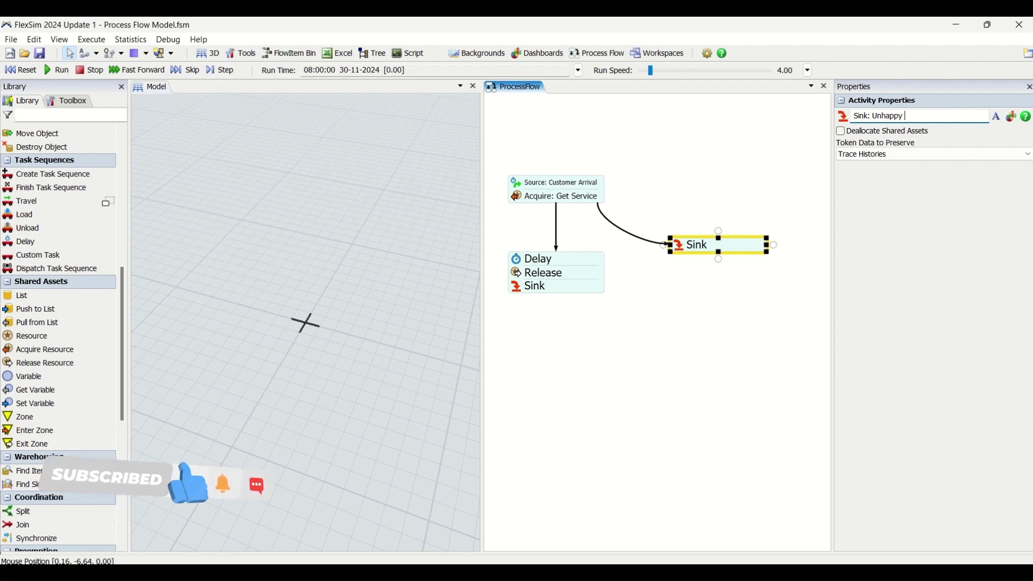
{"action": "type", "text": " Customers"}
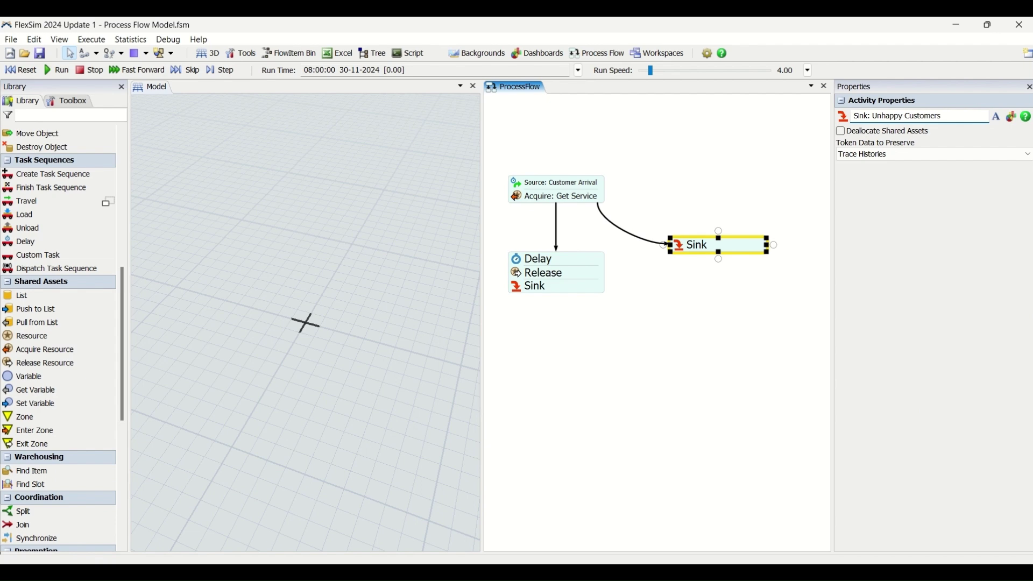
{"action": "key", "text": "Return"}
{"action": "left_click", "coordinate": [767, 207]}
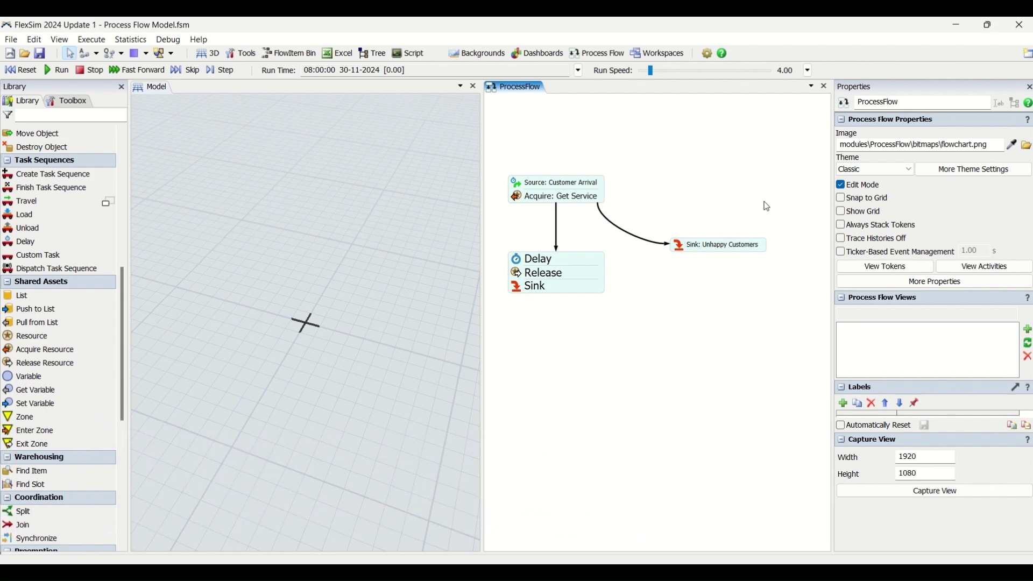
- Enlarge the Unhappy Customers sink block so its name is shown in larger text
{"action": "left_click", "coordinate": [761, 246]}
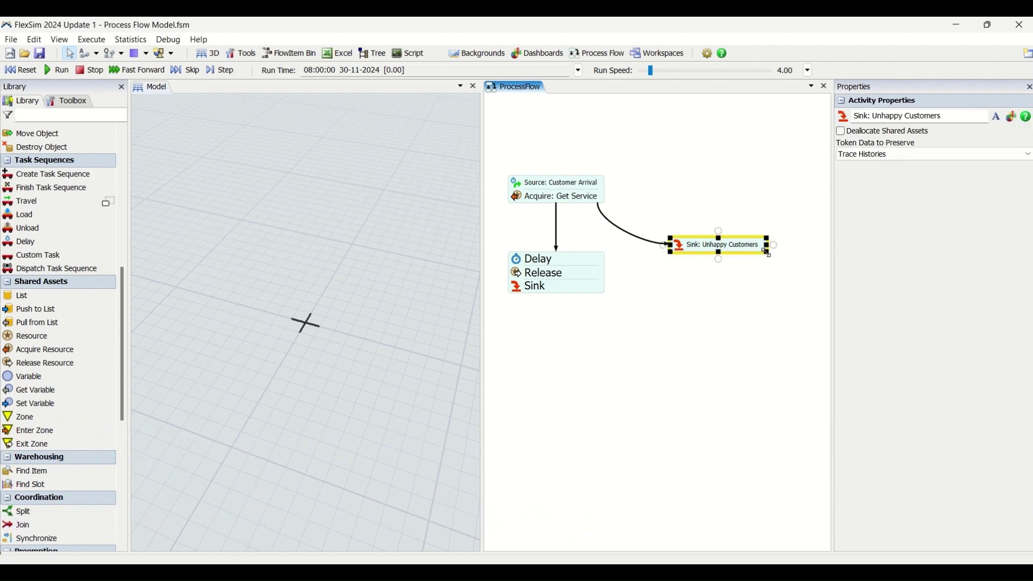
{"action": "left_click_drag", "start_coordinate": [769, 252], "coordinate": [793, 257]}
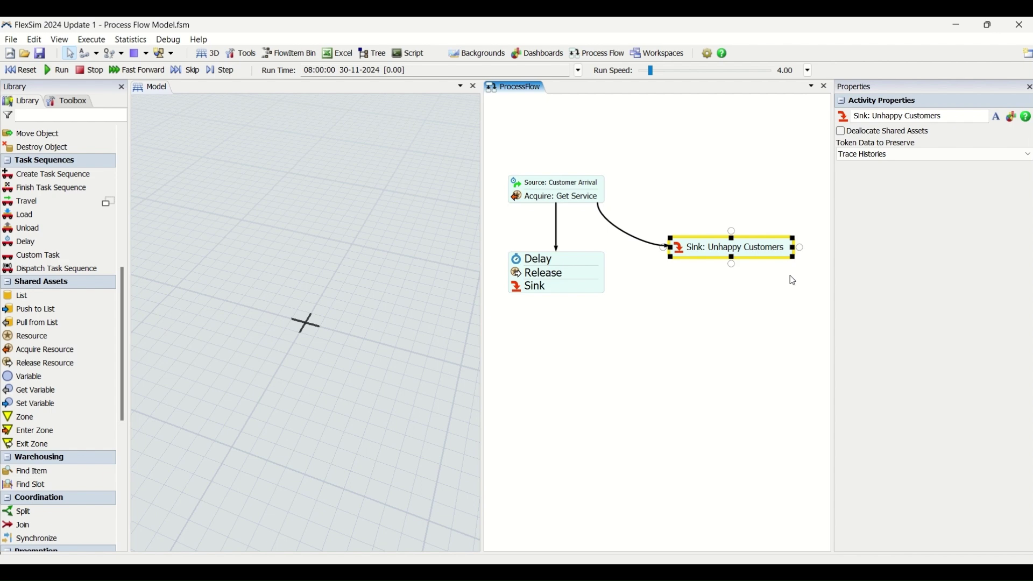
{"action": "left_click", "coordinate": [764, 309]}
{"action": "left_click_drag", "start_coordinate": [748, 258], "coordinate": [749, 253]}
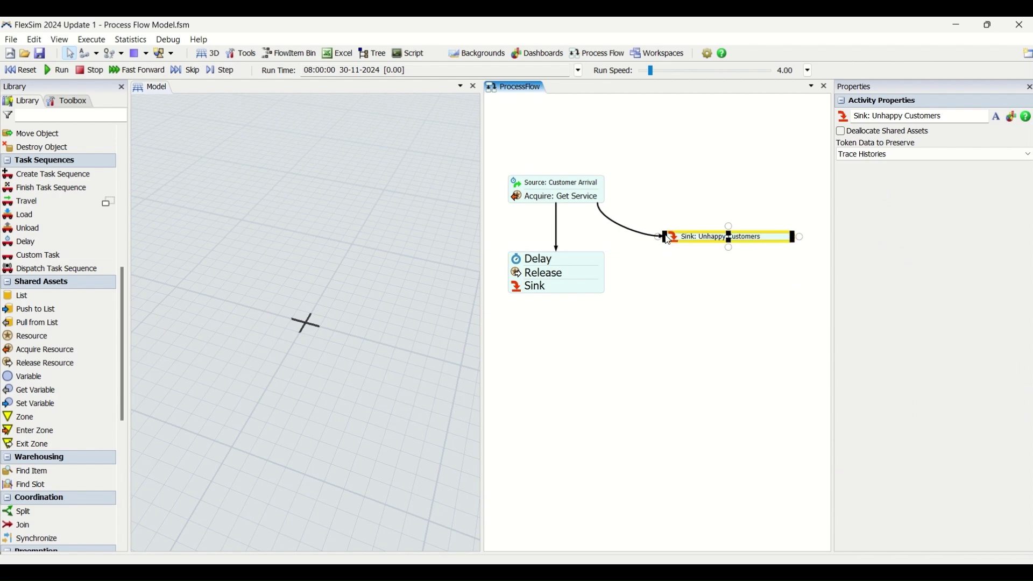
{"action": "mouse_move", "coordinate": [670, 252]}
{"action": "left_mouse_down"}
{"action": "mouse_move", "coordinate": [670, 265]}
{"action": "mouse_move", "coordinate": [706, 279]}
{"action": "mouse_move", "coordinate": [712, 312]}
{"action": "mouse_move", "coordinate": [597, 360]}
{"action": "mouse_move", "coordinate": [627, 324]}
{"action": "mouse_move", "coordinate": [638, 260]}
{"action": "mouse_move", "coordinate": [666, 250]}
{"action": "left_mouse_up"}
{"action": "left_click", "coordinate": [700, 301]}
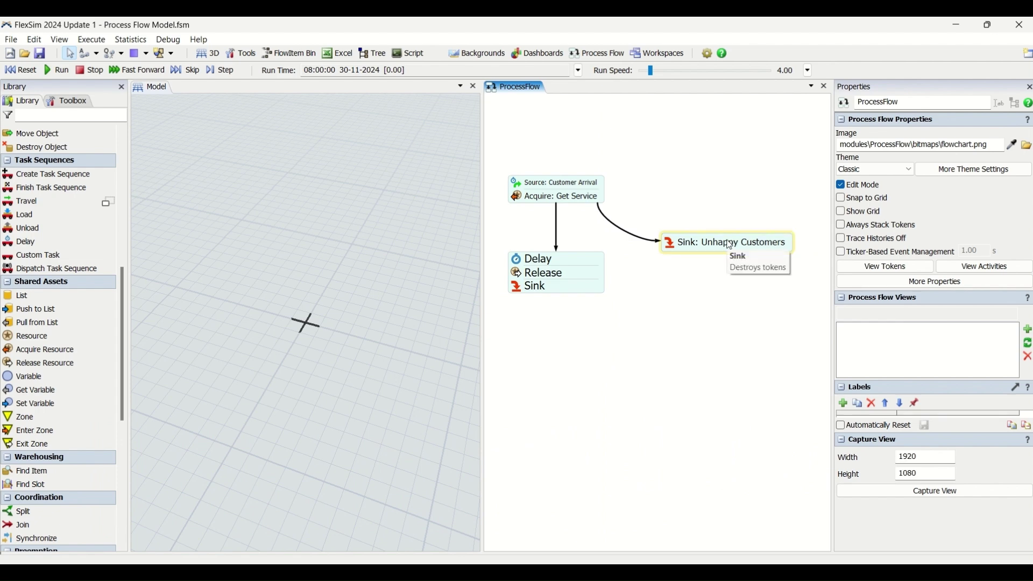
- Rename the Delay activity as "Delay: Service Time"
{"action": "left_click", "coordinate": [581, 270]}
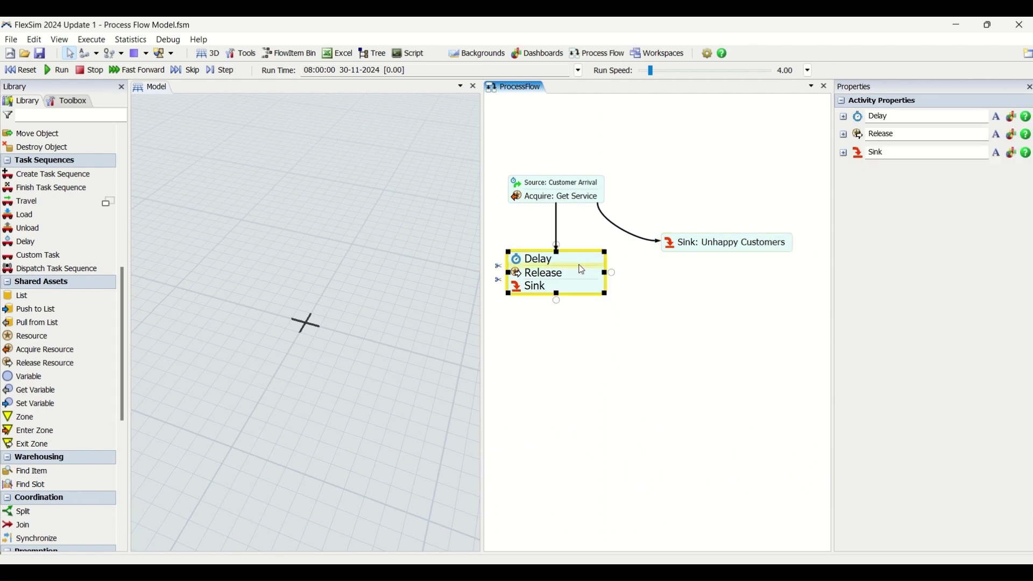
{"action": "left_click", "coordinate": [933, 115]}
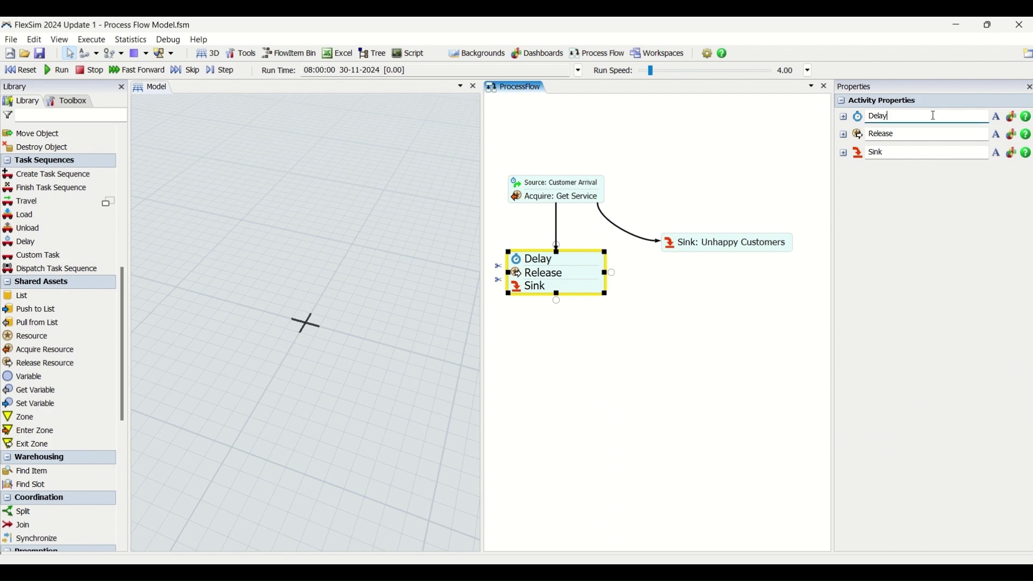
{"action": "type", "text": ": Service Time"}
- Rename the Release activity as "Release: End Service"
{"action": "left_click", "coordinate": [942, 134]}
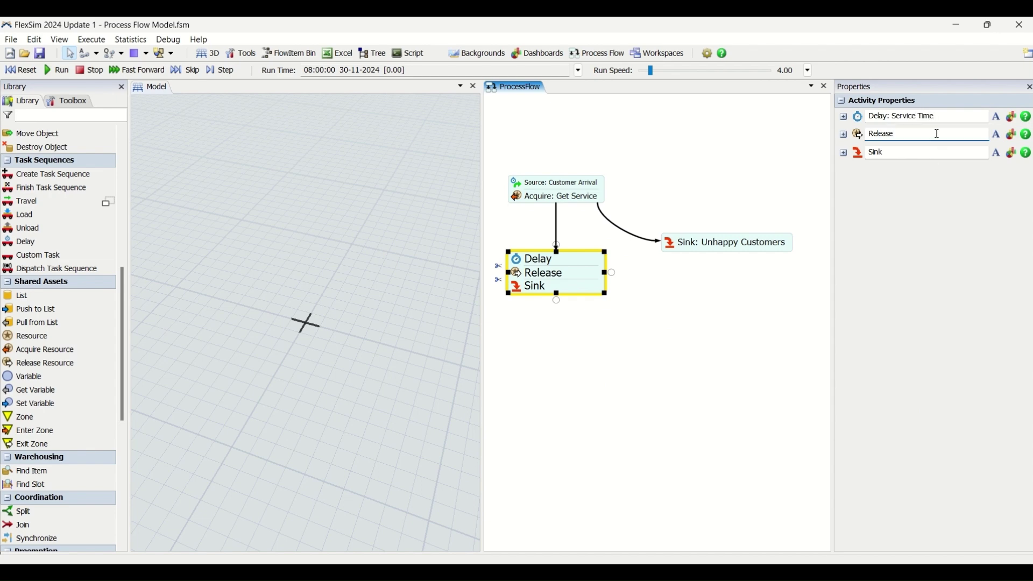
{"action": "type", "text": ":"}
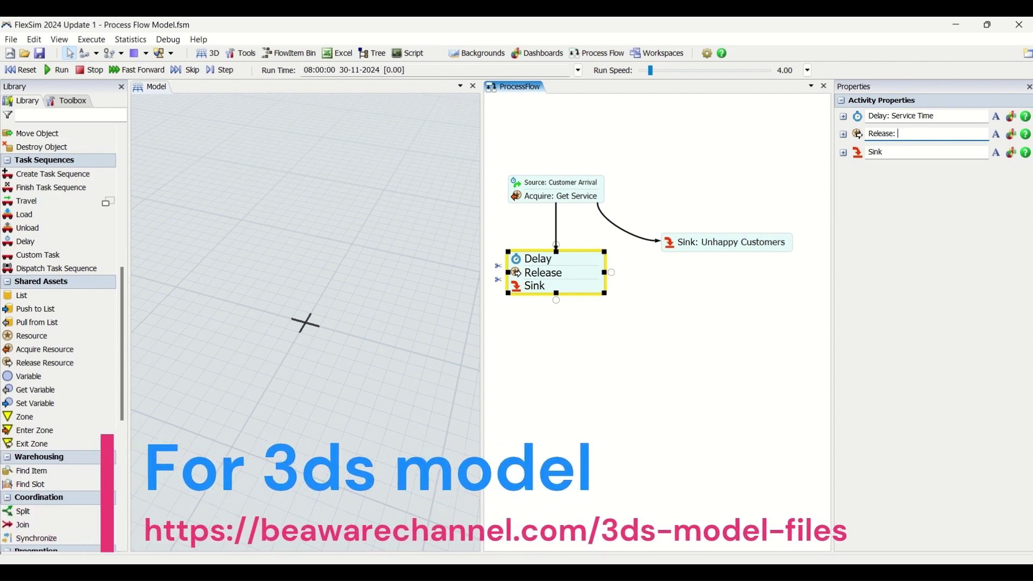
{"action": "type", "text": "End"}
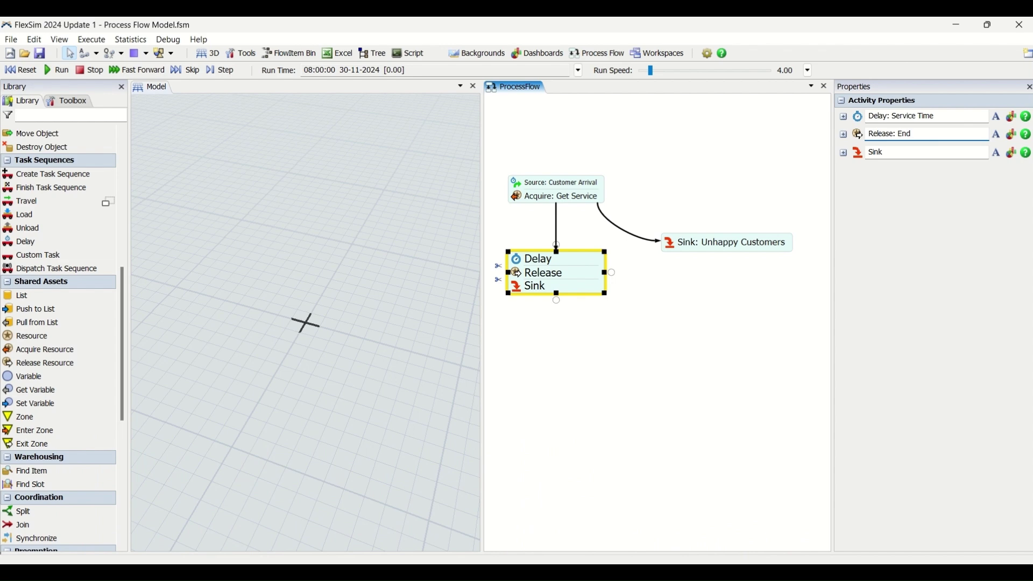
{"action": "type", "text": " Service"}
- Rename the Sink at the end of the Delay block as "Sink: Happy Customers"
{"action": "left_click", "coordinate": [905, 149]}
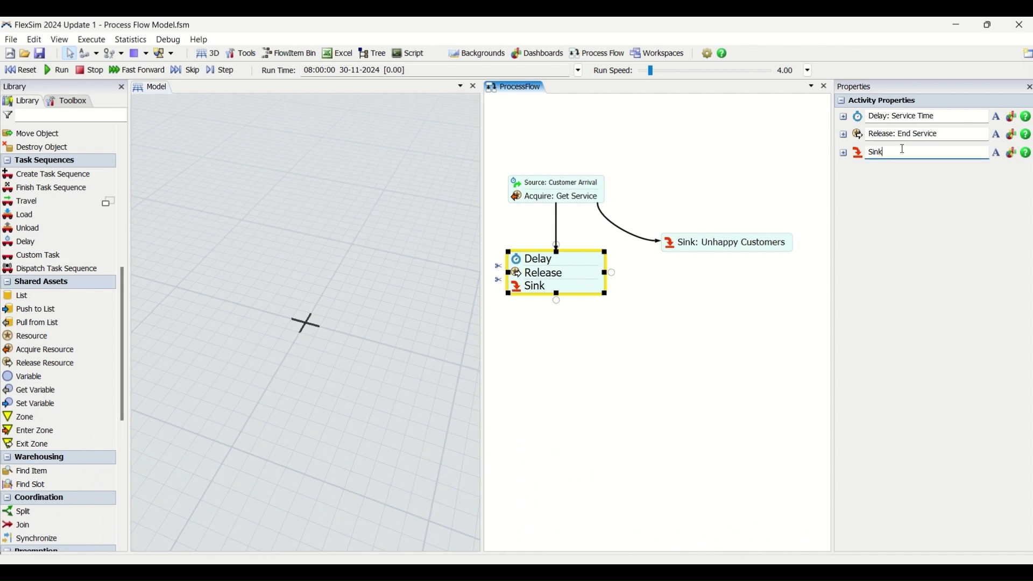
{"action": "type", "text": ": Happy Customers"}
{"action": "left_click", "coordinate": [961, 132]}
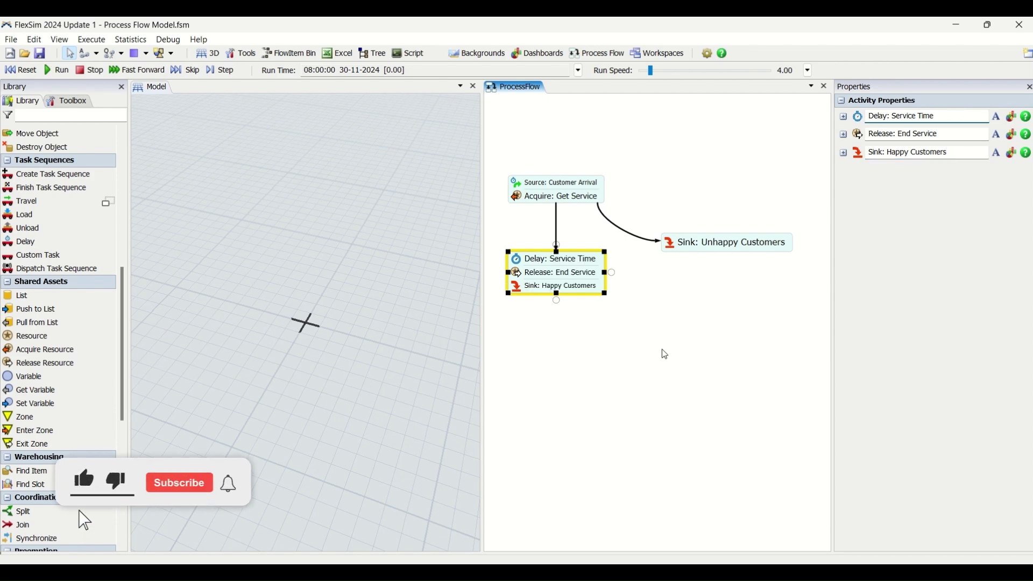
- Enlarge the Delay-Release-Sink block and widen the Source-Acquire block to the same width
{"action": "left_click", "coordinate": [664, 350]}
{"action": "left_click", "coordinate": [605, 294]}
{"action": "left_click_drag", "start_coordinate": [608, 295], "coordinate": [651, 324]}
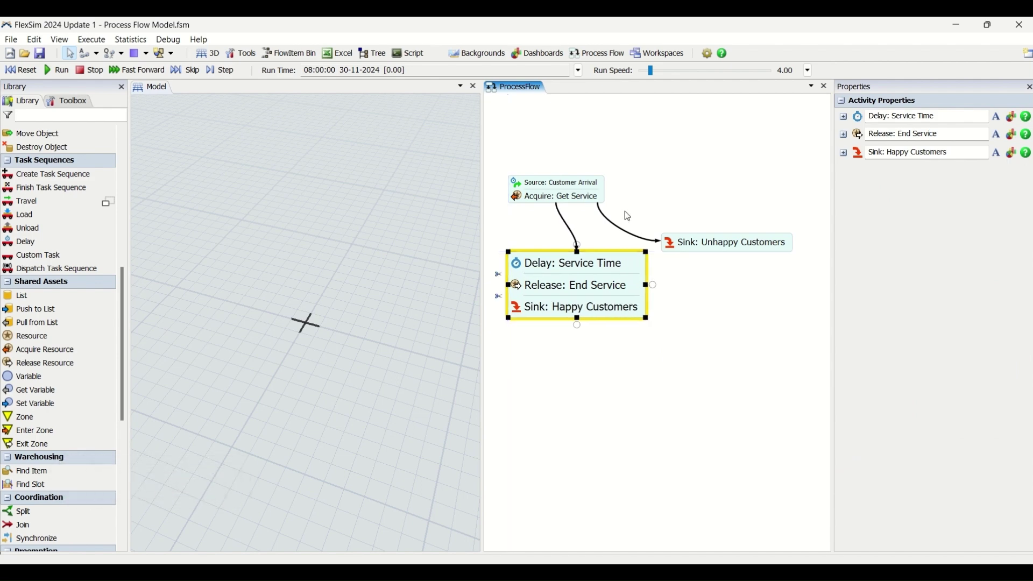
{"action": "left_click", "coordinate": [600, 186]}
{"action": "left_click_drag", "start_coordinate": [607, 167], "coordinate": [655, 165]}
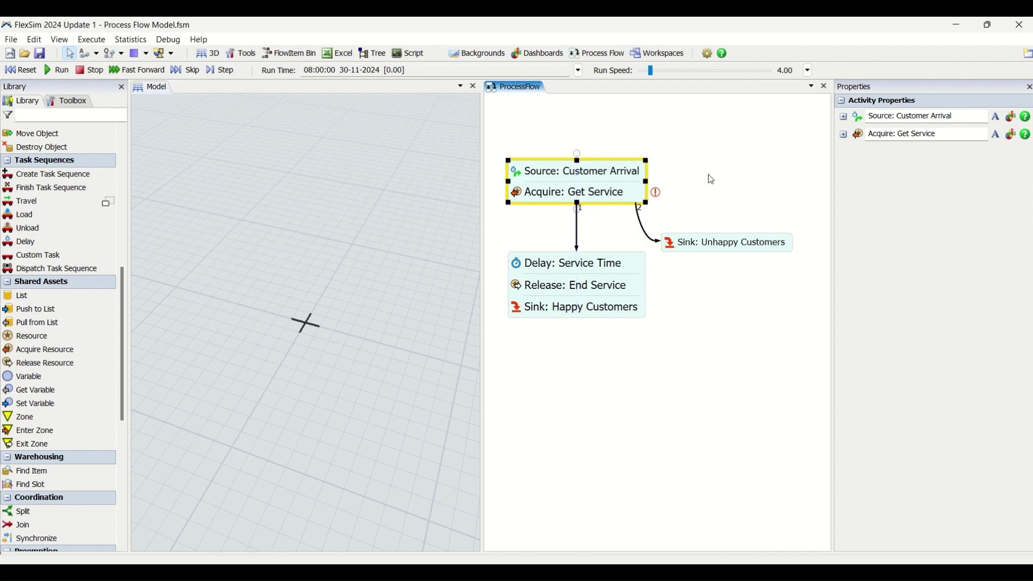
- Move the Unhappy Customers sink farther away from the Source and Acquire block
{"action": "left_click", "coordinate": [708, 175]}
{"action": "left_click_drag", "start_coordinate": [712, 243], "coordinate": [735, 246]}
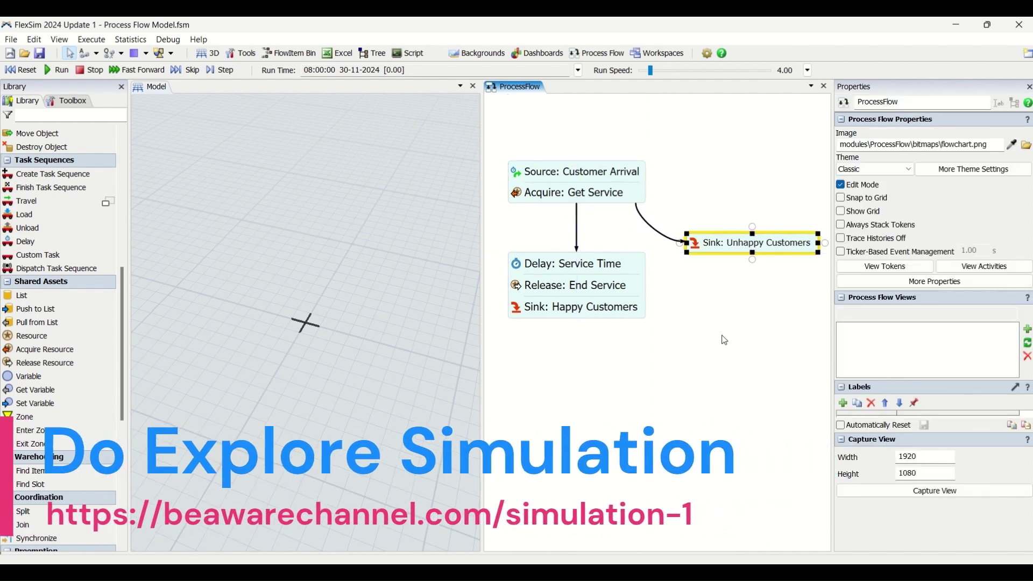
{"action": "scroll", "coordinate": [707, 309], "scroll_direction": "down", "scroll_amount": 3}
{"action": "scroll", "coordinate": [705, 308], "scroll_direction": "up", "scroll_amount": 2}
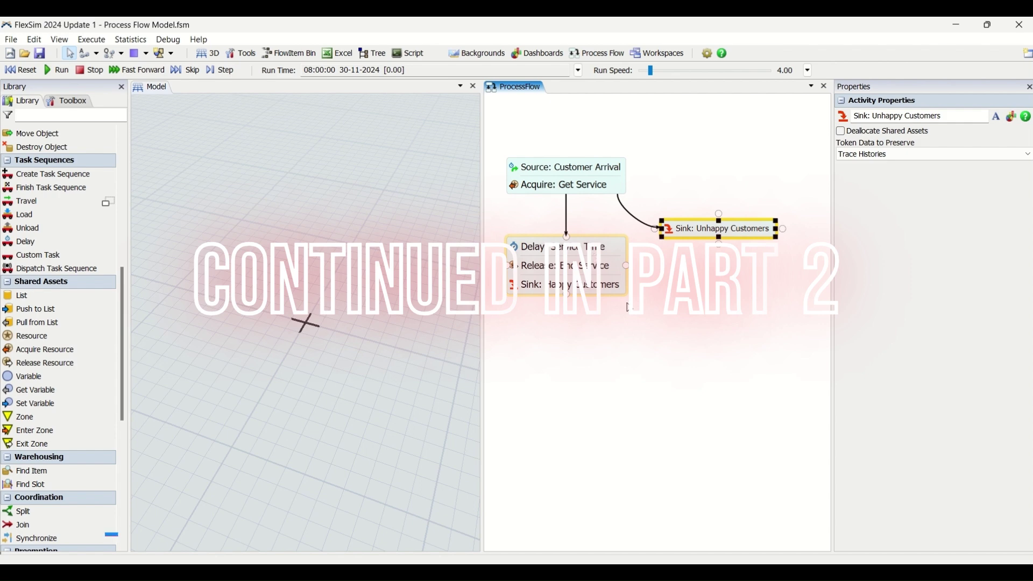
- Add a Resource shared asset in the empty area below the Unhappy Customers sink and adjust its position
{"action": "double_click", "coordinate": [784, 297]}
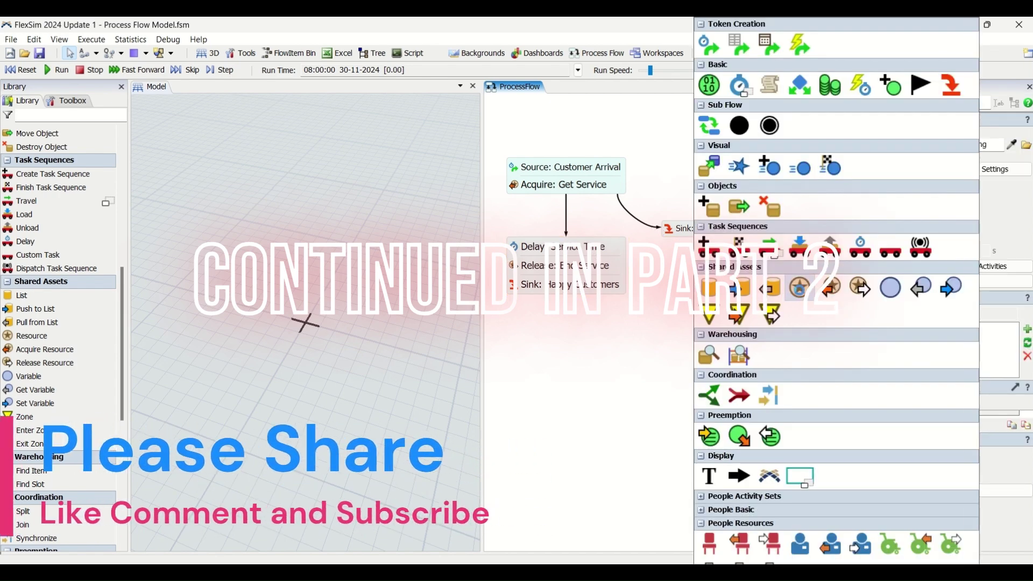
{"action": "left_click", "coordinate": [800, 287]}
{"action": "left_click_drag", "start_coordinate": [724, 263], "coordinate": [715, 264]}
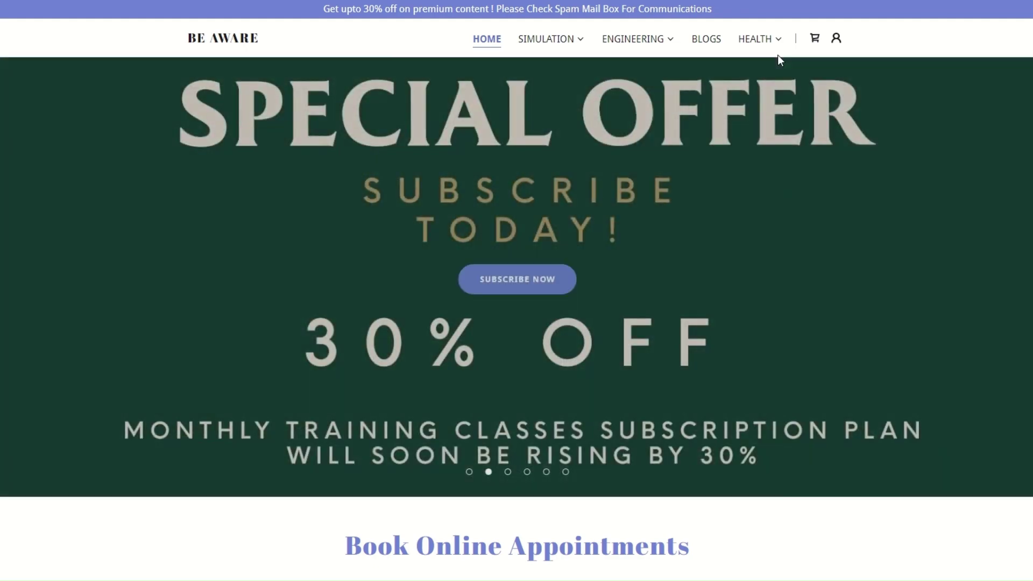
- Look through the banner slides on the Be Aware website's home page
{"action": "left_click", "coordinate": [469, 471]}
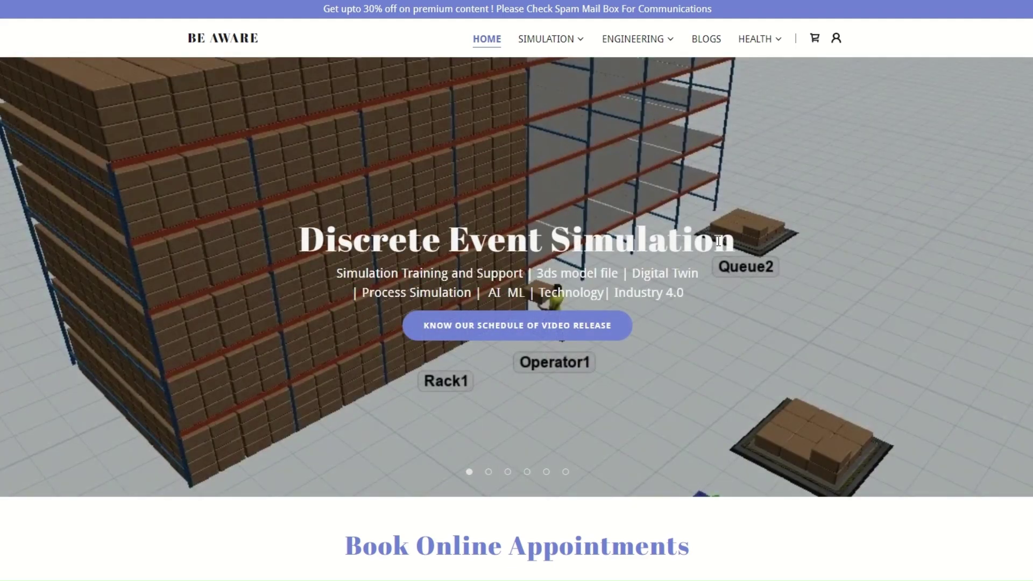
{"action": "left_click", "coordinate": [507, 472]}
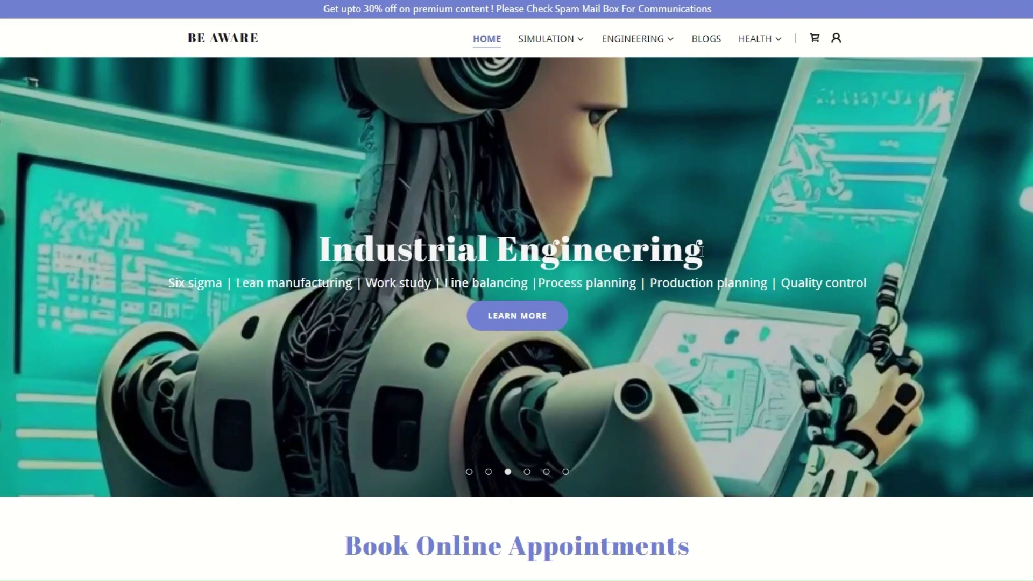
{"action": "left_click", "coordinate": [526, 472]}
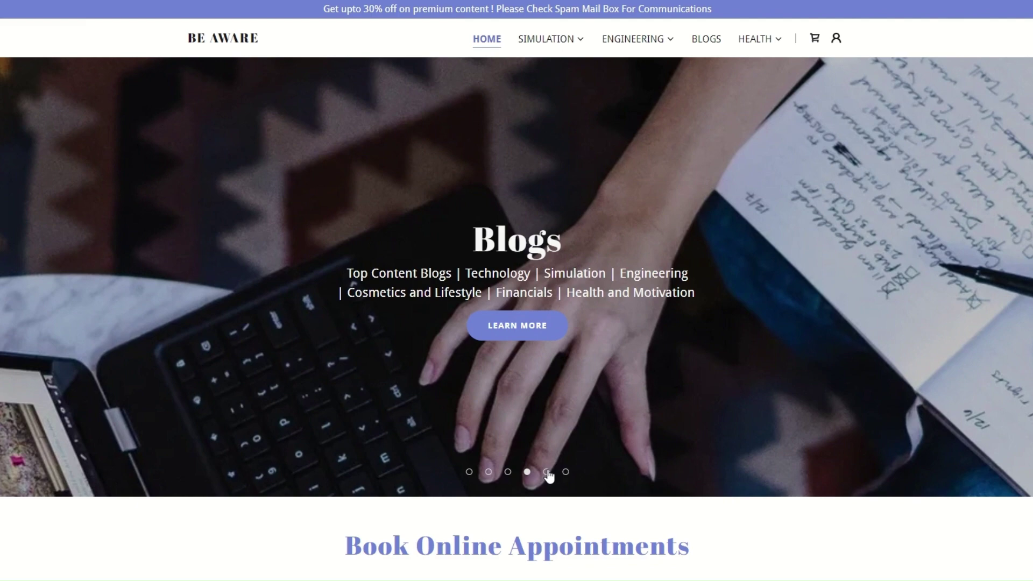
{"action": "left_click", "coordinate": [546, 472]}
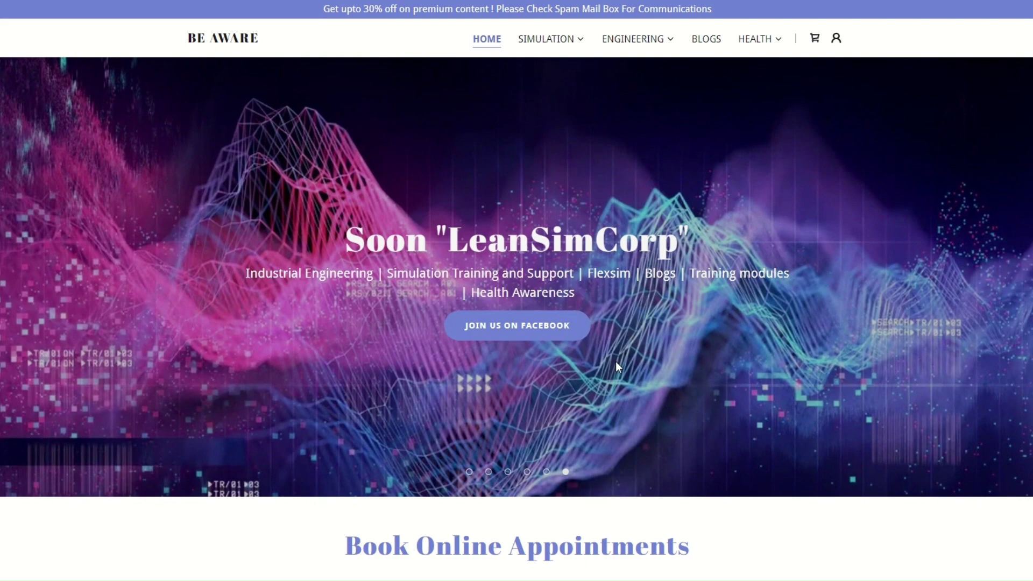
- Examine the bookable appointment services and the YouTube playlist sections on the Be Aware home page
{"action": "scroll", "coordinate": [628, 344], "scroll_direction": "down", "scroll_amount": 4}
{"action": "scroll", "coordinate": [628, 342], "scroll_direction": "down", "scroll_amount": 3}
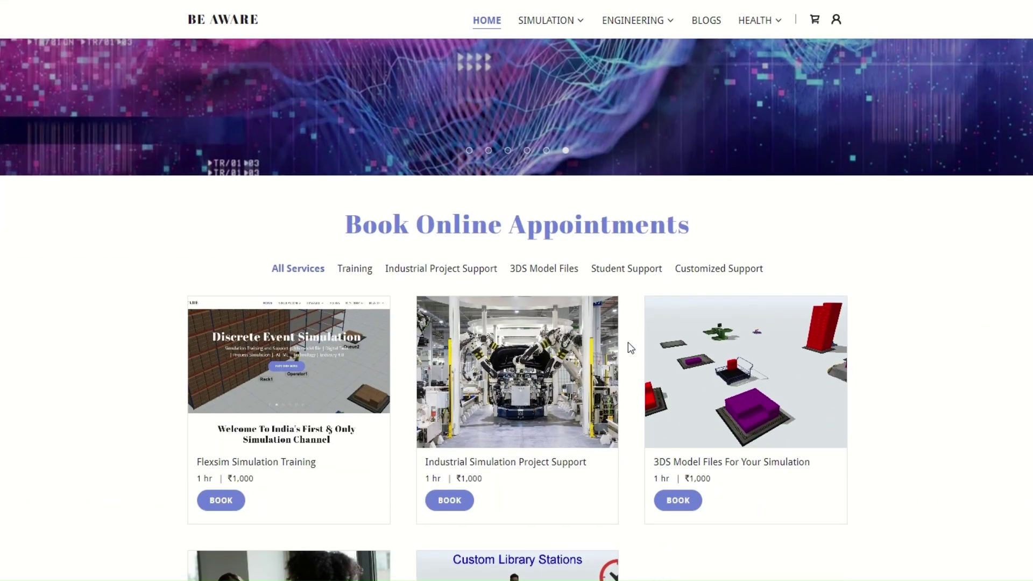
{"action": "scroll", "coordinate": [629, 336], "scroll_direction": "down", "scroll_amount": 2}
{"action": "scroll", "coordinate": [630, 339], "scroll_direction": "up", "scroll_amount": 2}
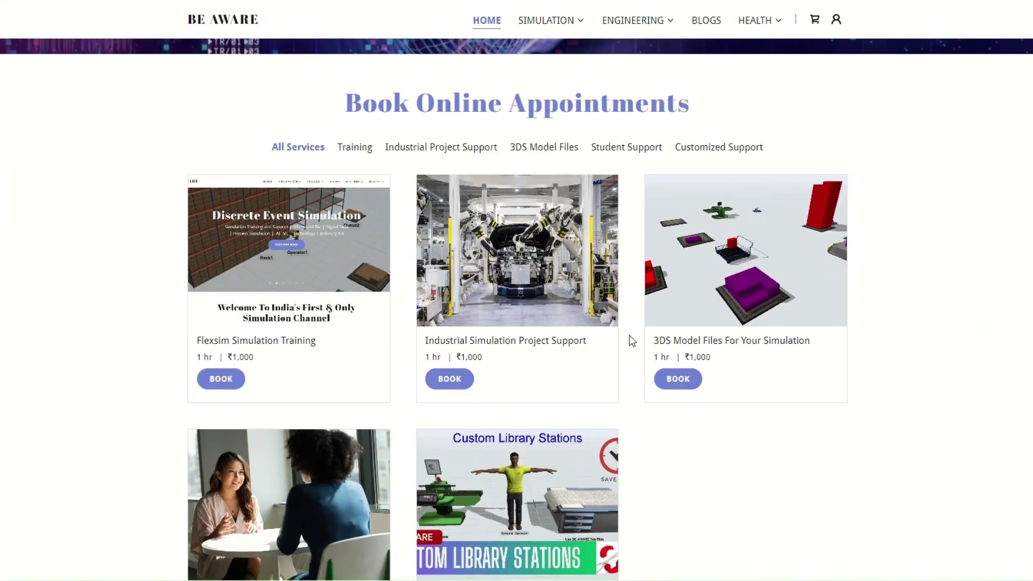
{"action": "scroll", "coordinate": [629, 339], "scroll_direction": "down", "scroll_amount": 1}
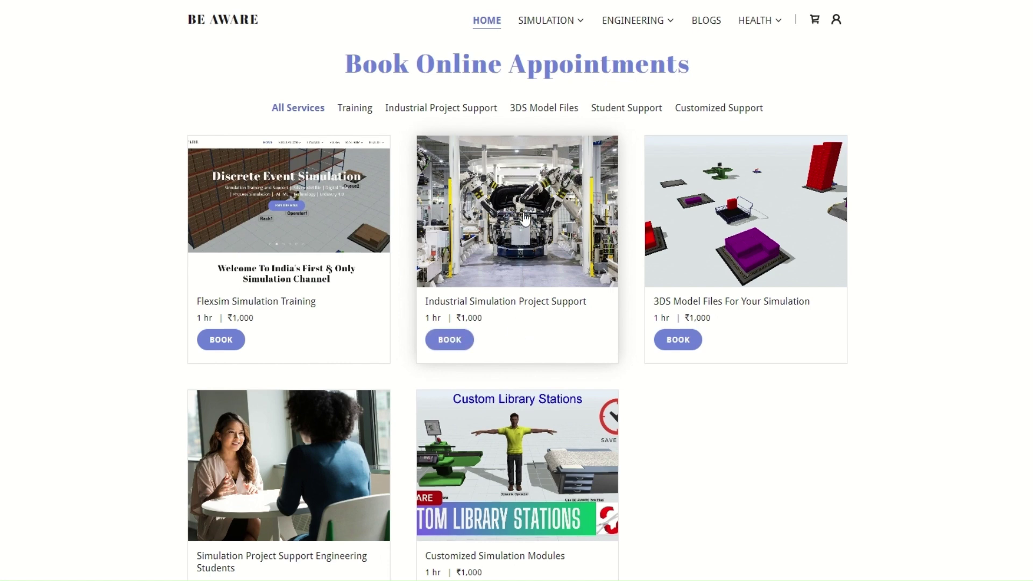
{"action": "scroll", "coordinate": [745, 250], "scroll_direction": "down", "scroll_amount": 2}
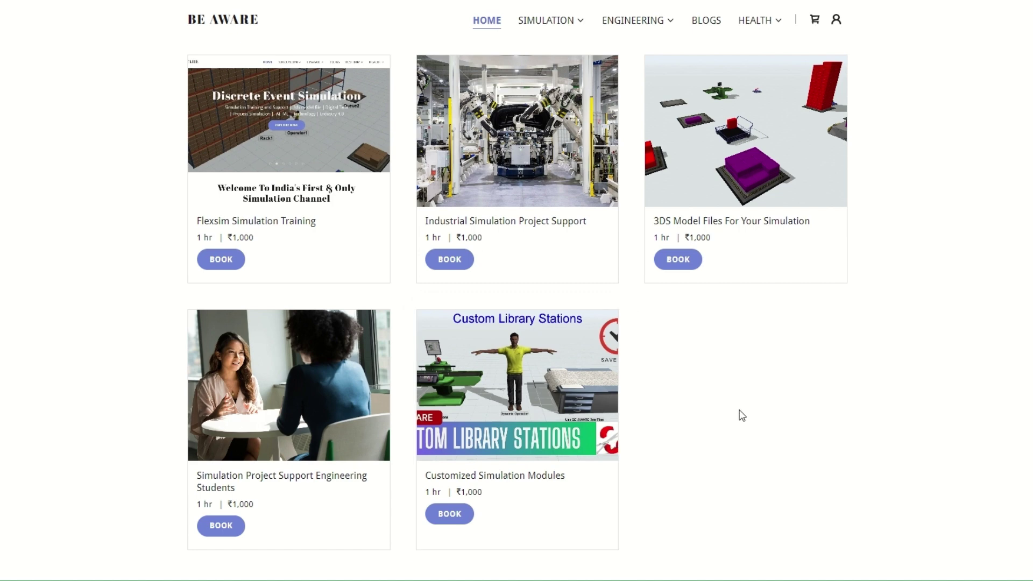
{"action": "scroll", "coordinate": [391, 347], "scroll_direction": "up", "scroll_amount": 3}
{"action": "scroll", "coordinate": [607, 342], "scroll_direction": "down", "scroll_amount": 2}
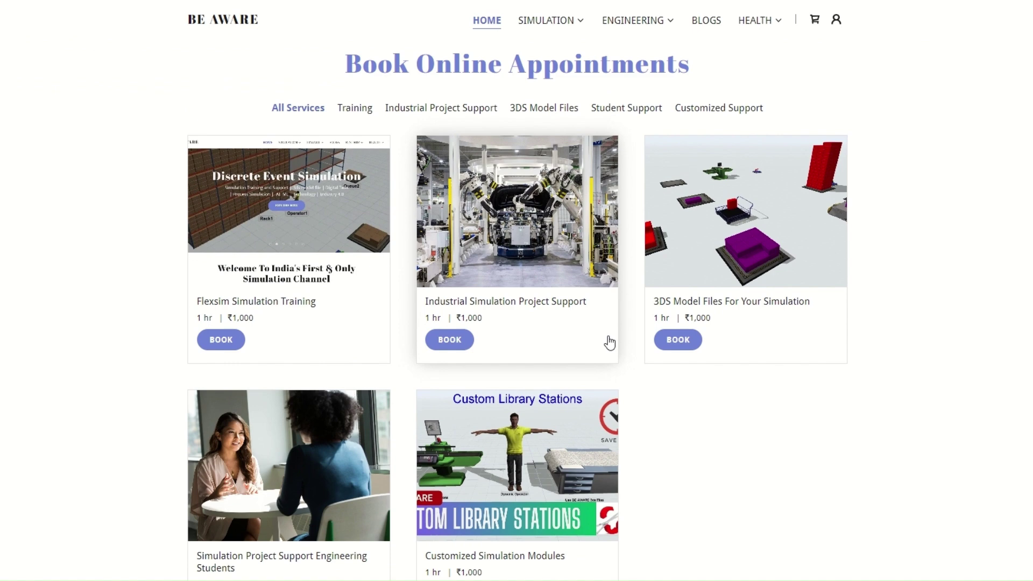
{"action": "scroll", "coordinate": [664, 323], "scroll_direction": "down", "scroll_amount": 10}
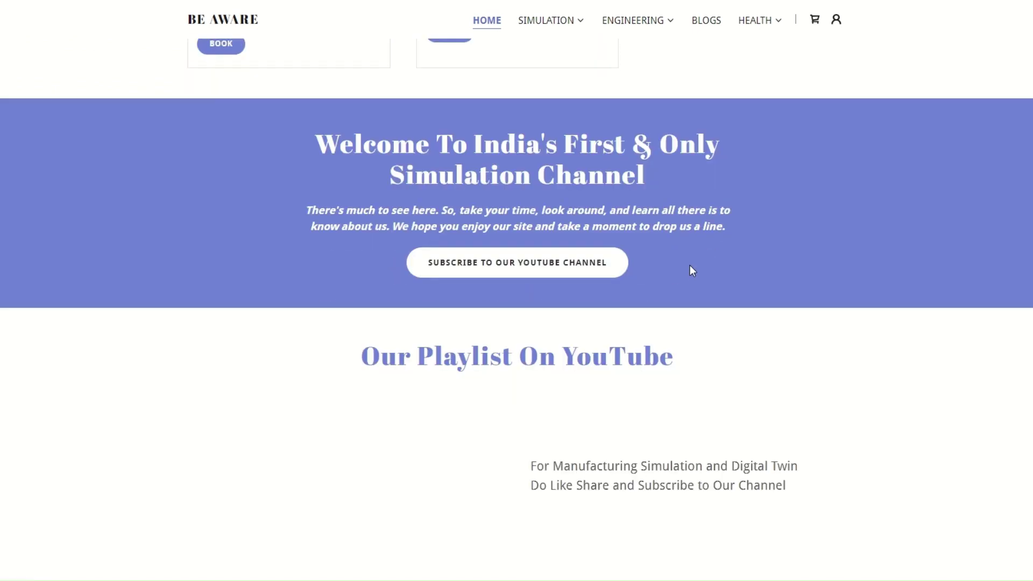
{"action": "scroll", "coordinate": [837, 235], "scroll_direction": "down", "scroll_amount": 5}
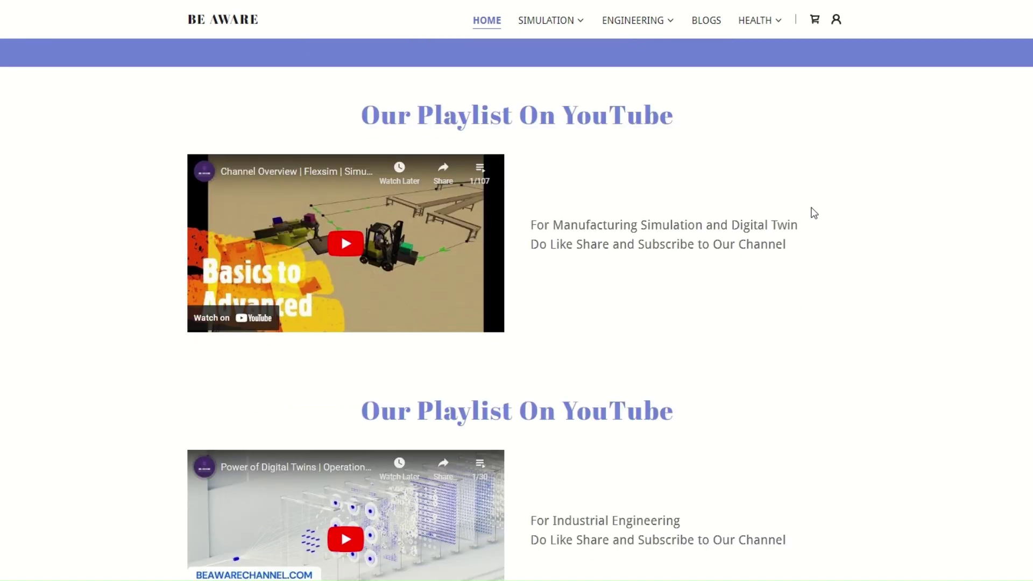
{"action": "scroll", "coordinate": [791, 213], "scroll_direction": "down", "scroll_amount": 3}
{"action": "scroll", "coordinate": [791, 213], "scroll_direction": "up", "scroll_amount": 1}
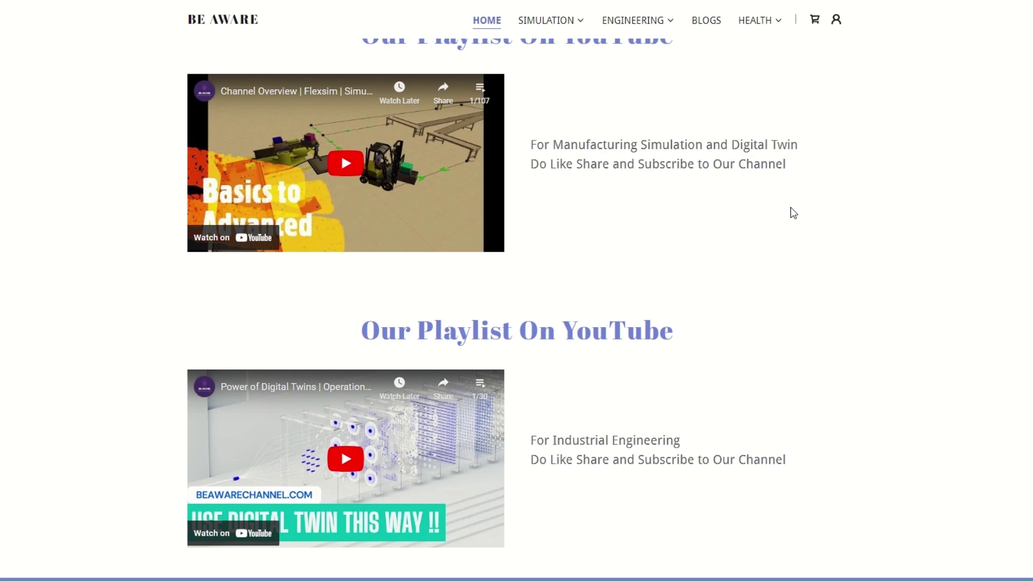
{"action": "scroll", "coordinate": [789, 215], "scroll_direction": "down", "scroll_amount": 3}
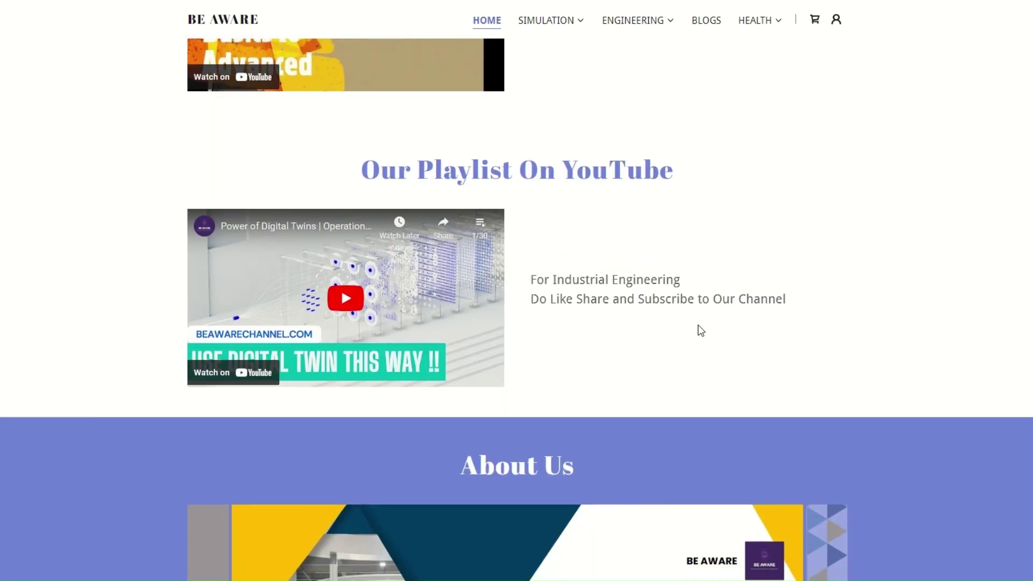
- Examine the Industrial Engineering playlist and the About Us slideshow sections on the Be Aware home page
{"action": "scroll", "coordinate": [688, 376], "scroll_direction": "down", "scroll_amount": 3}
{"action": "scroll", "coordinate": [688, 377], "scroll_direction": "up", "scroll_amount": 3}
{"action": "scroll", "coordinate": [688, 376], "scroll_direction": "down", "scroll_amount": 3}
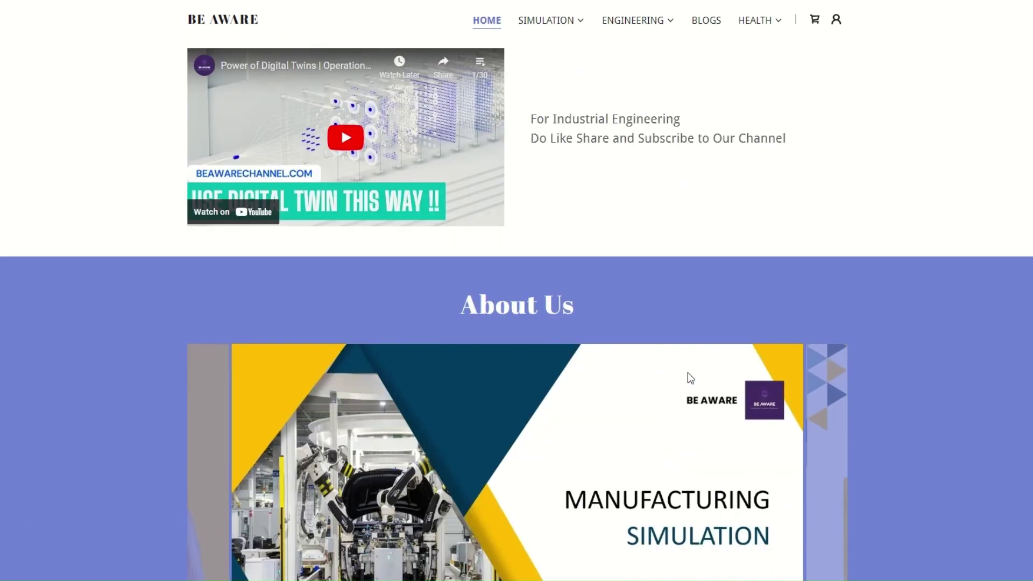
{"action": "scroll", "coordinate": [688, 349], "scroll_direction": "down", "scroll_amount": 1}
{"action": "scroll", "coordinate": [687, 350], "scroll_direction": "up", "scroll_amount": 8}
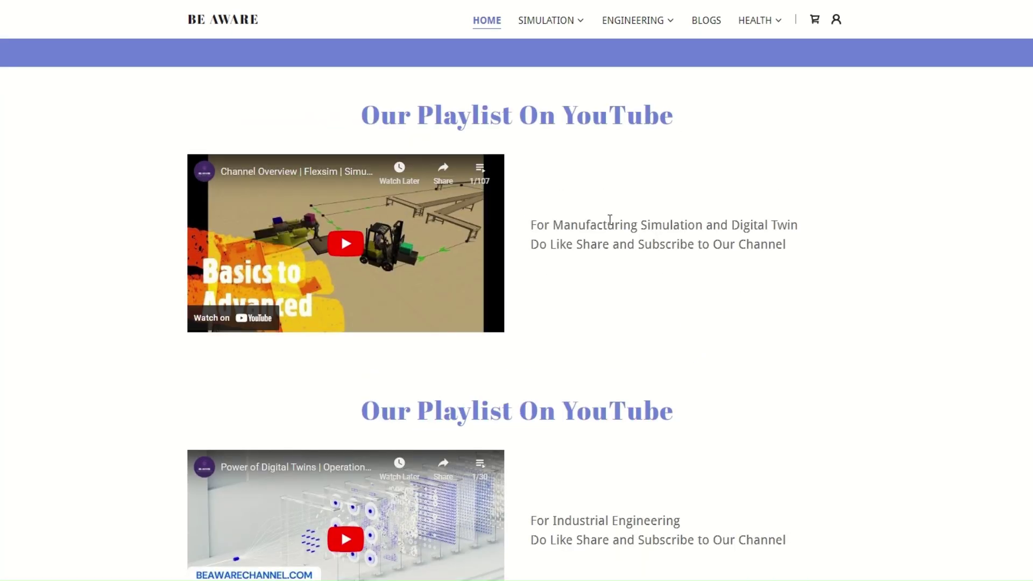
{"action": "scroll", "coordinate": [535, 387], "scroll_direction": "down", "scroll_amount": 3}
{"action": "scroll", "coordinate": [720, 346], "scroll_direction": "down", "scroll_amount": 7}
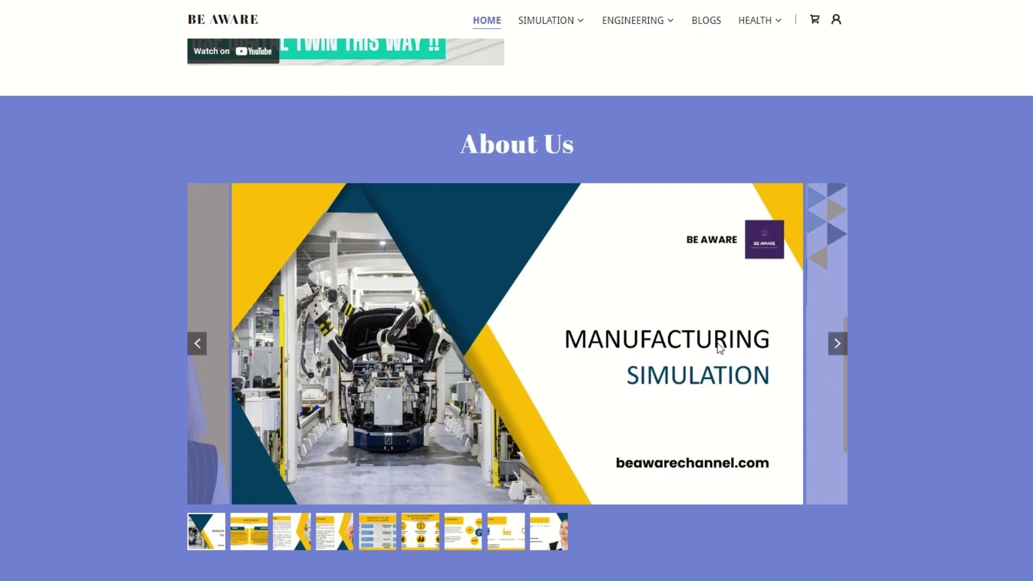
{"action": "scroll", "coordinate": [718, 347], "scroll_direction": "down", "scroll_amount": 3}
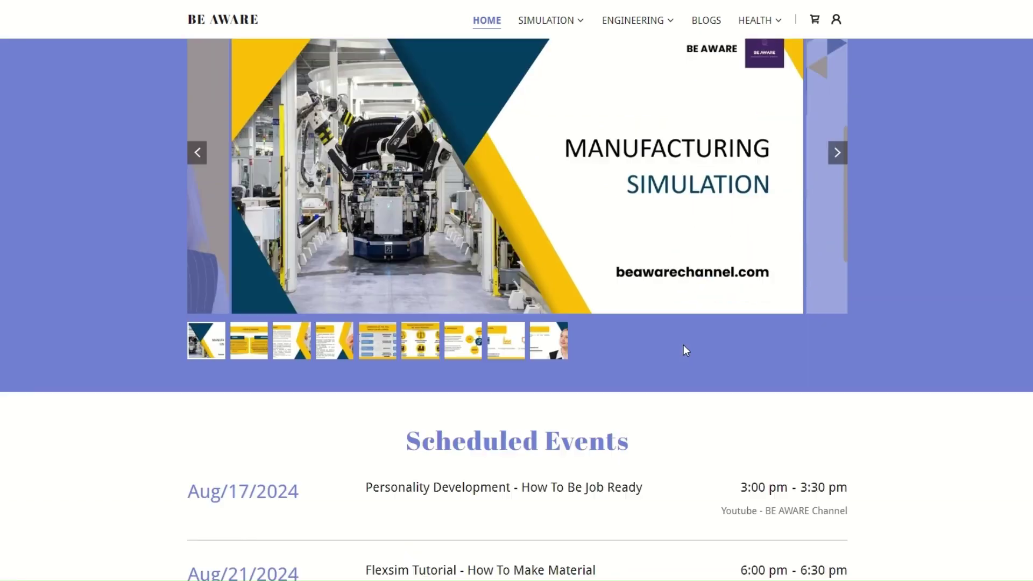
- Review the Scheduled Events list and the Our Services cards on the home page
{"action": "scroll", "coordinate": [685, 350], "scroll_direction": "up", "scroll_amount": 1}
{"action": "scroll", "coordinate": [608, 273], "scroll_direction": "down", "scroll_amount": 5}
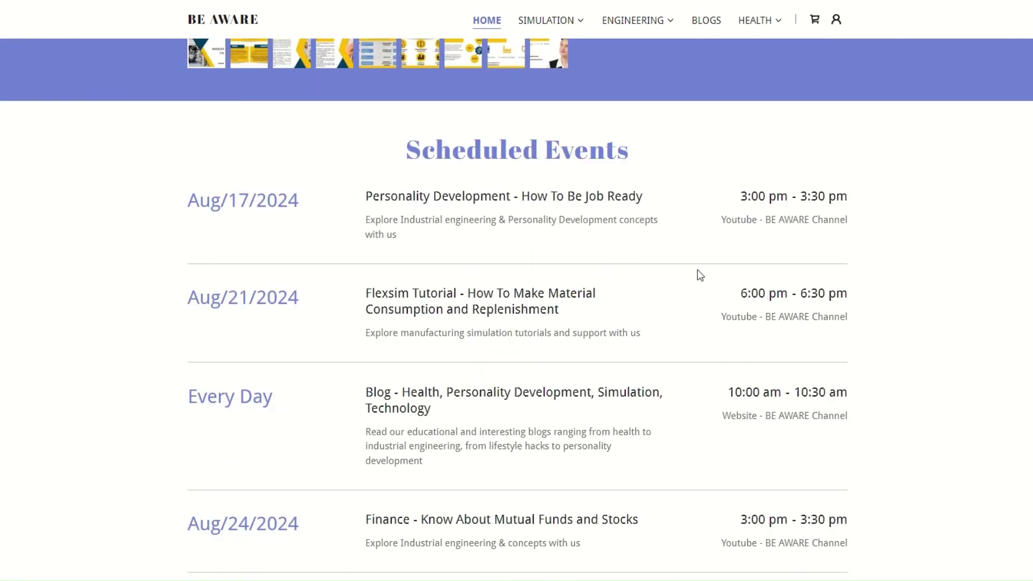
{"action": "scroll", "coordinate": [697, 269], "scroll_direction": "down", "scroll_amount": 1}
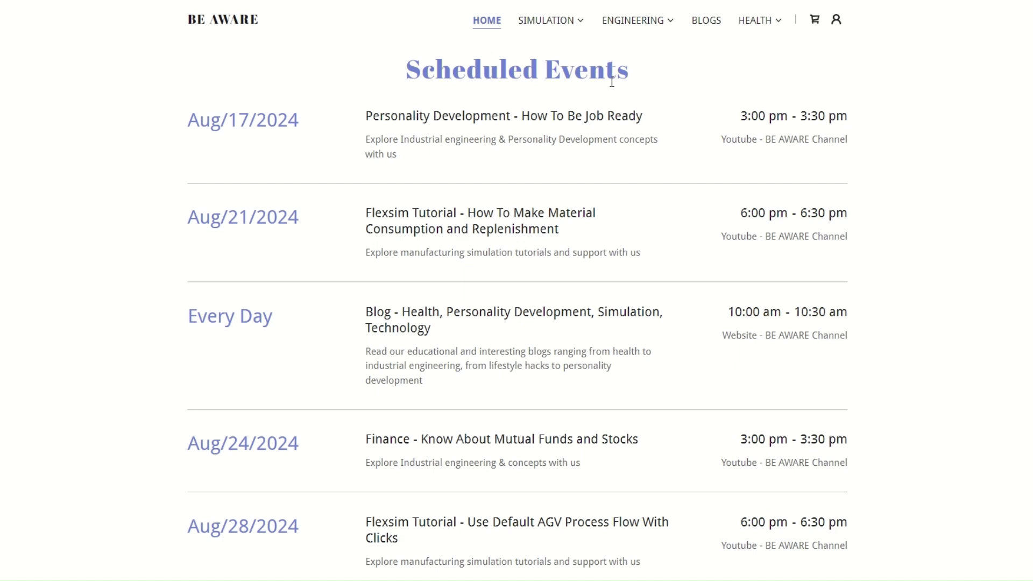
{"action": "scroll", "coordinate": [687, 247], "scroll_direction": "down", "scroll_amount": 4}
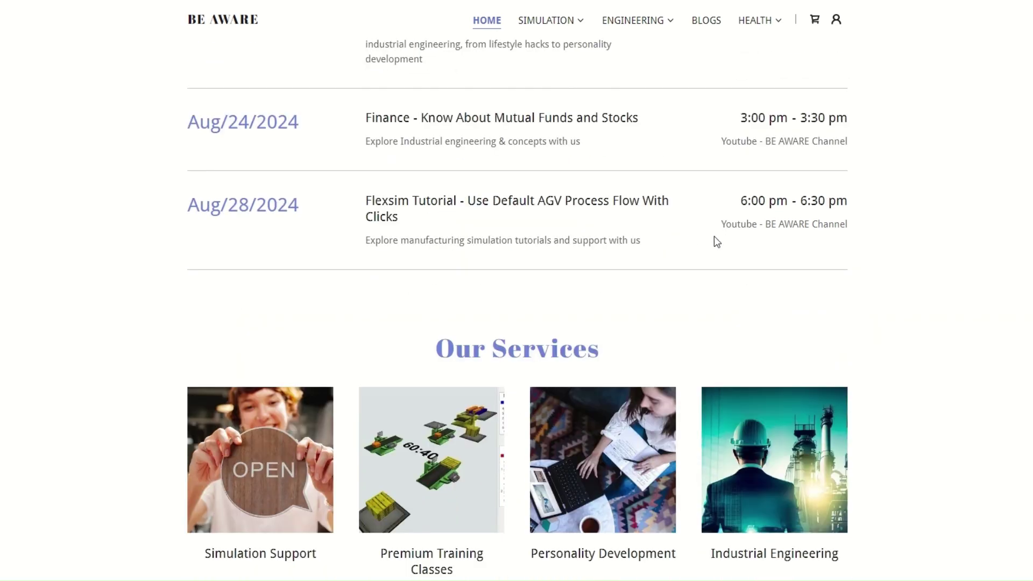
{"action": "scroll", "coordinate": [719, 247], "scroll_direction": "down", "scroll_amount": 5}
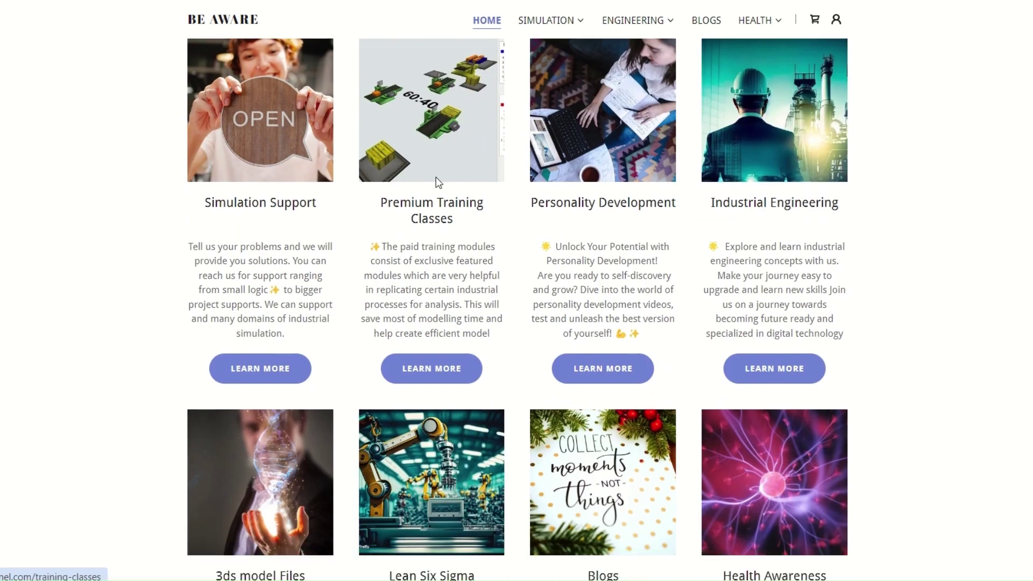
{"action": "scroll", "coordinate": [604, 175], "scroll_direction": "down", "scroll_amount": 2}
{"action": "scroll", "coordinate": [607, 189], "scroll_direction": "up", "scroll_amount": 3}
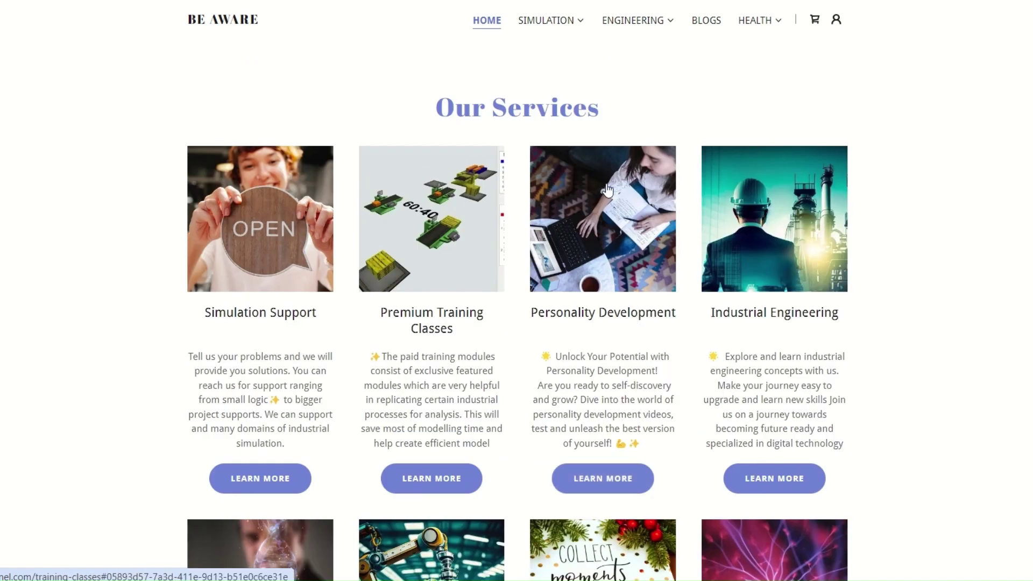
- Open the Simulation page and look over its factory simulation description and contact form
{"action": "scroll", "coordinate": [607, 190], "scroll_direction": "up", "scroll_amount": 15}
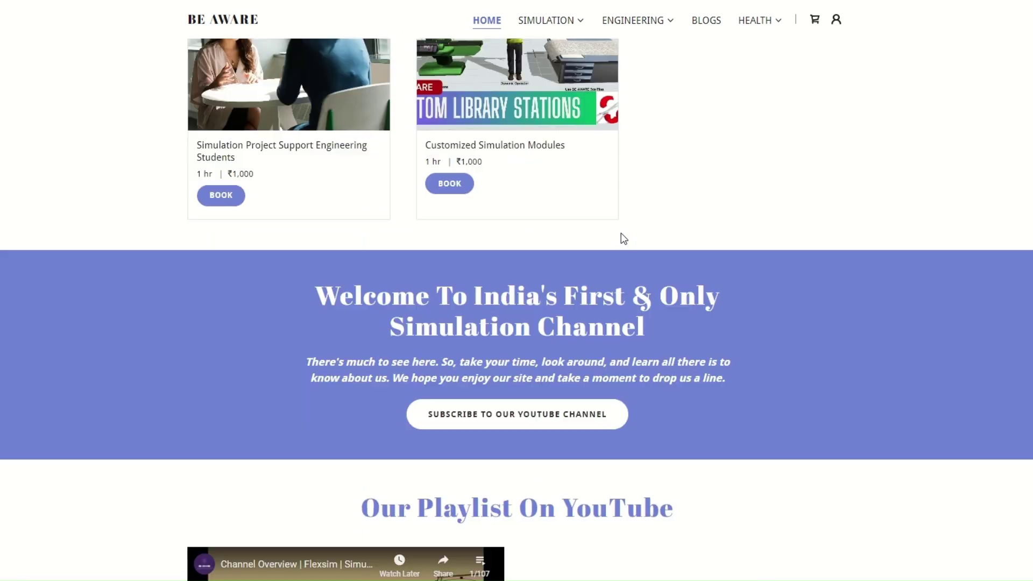
{"action": "left_click", "coordinate": [563, 24]}
{"action": "left_click", "coordinate": [551, 47]}
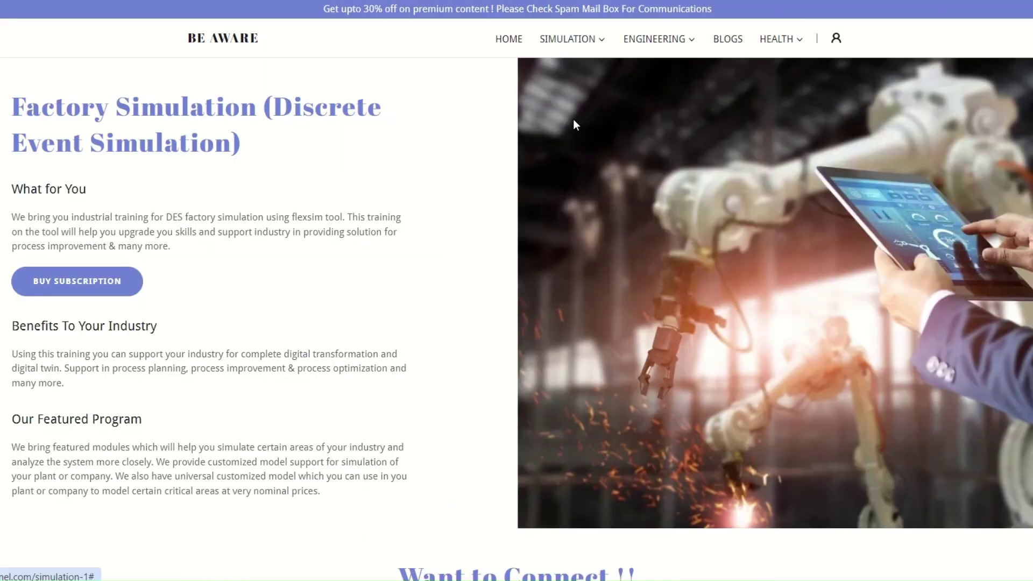
{"action": "scroll", "coordinate": [572, 263], "scroll_direction": "down", "scroll_amount": 10}
{"action": "scroll", "coordinate": [574, 265], "scroll_direction": "up", "scroll_amount": 2}
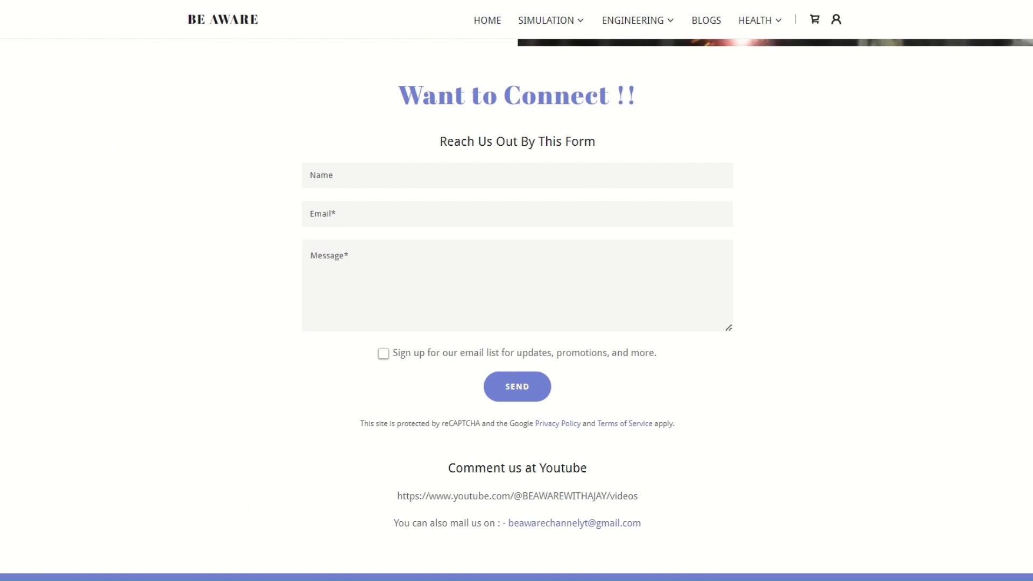
- Return to the home page and view the Book Online Appointments section
{"action": "left_click", "coordinate": [486, 21]}
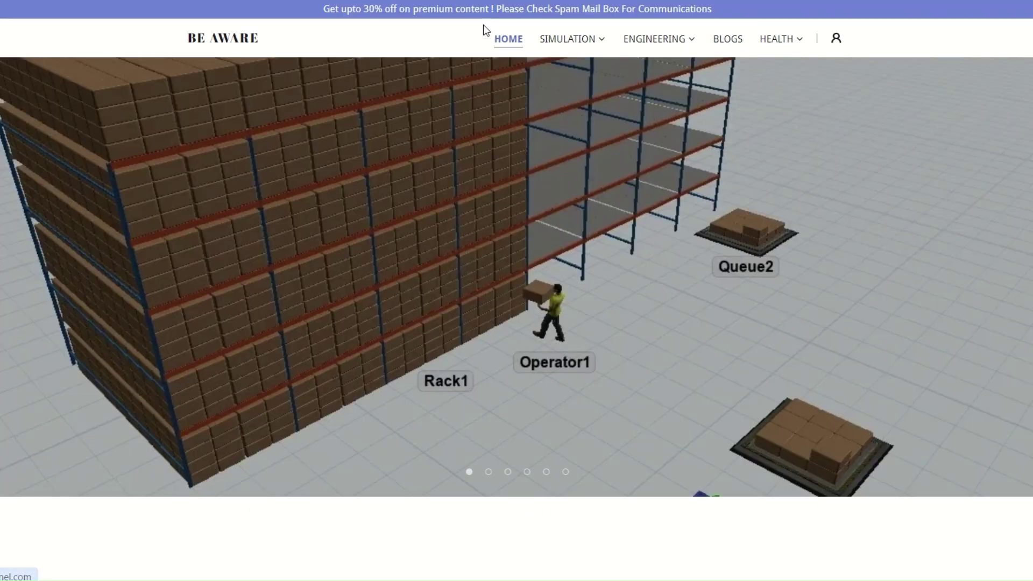
{"action": "scroll", "coordinate": [592, 301], "scroll_direction": "down", "scroll_amount": 4}
{"action": "scroll", "coordinate": [636, 383], "scroll_direction": "down", "scroll_amount": 4}
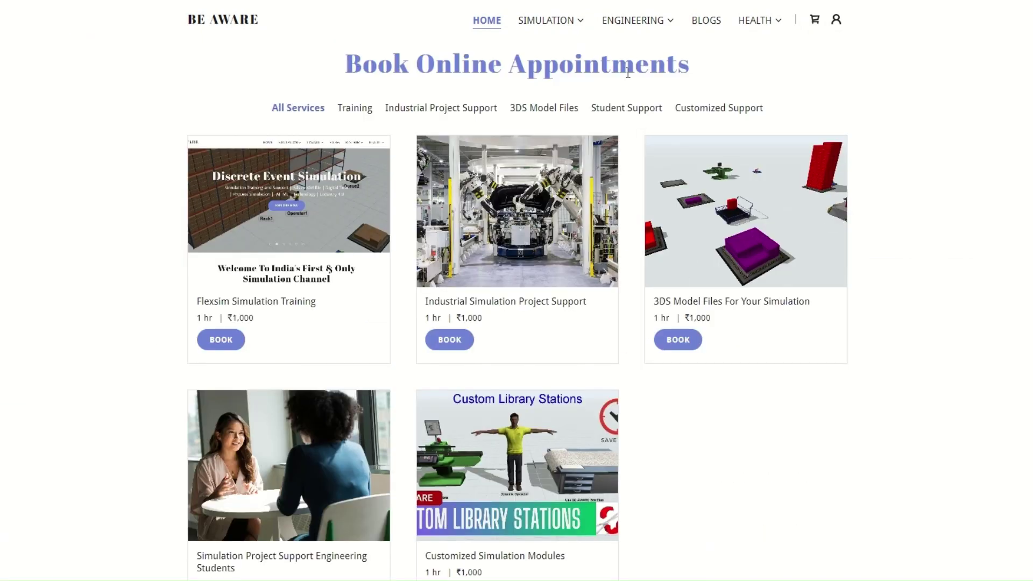
- Open the Training Classes page and look through its subscription plans and premium content videos
{"action": "left_click", "coordinate": [562, 24]}
{"action": "left_click", "coordinate": [575, 66]}
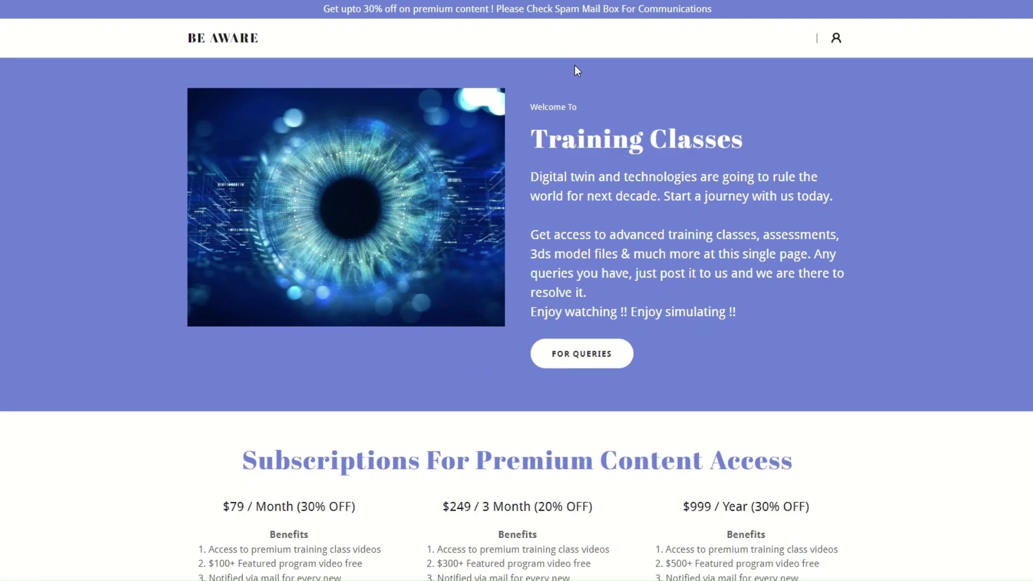
{"action": "scroll", "coordinate": [575, 66], "scroll_direction": "down", "scroll_amount": 15}
{"action": "scroll", "coordinate": [574, 215], "scroll_direction": "down", "scroll_amount": 12}
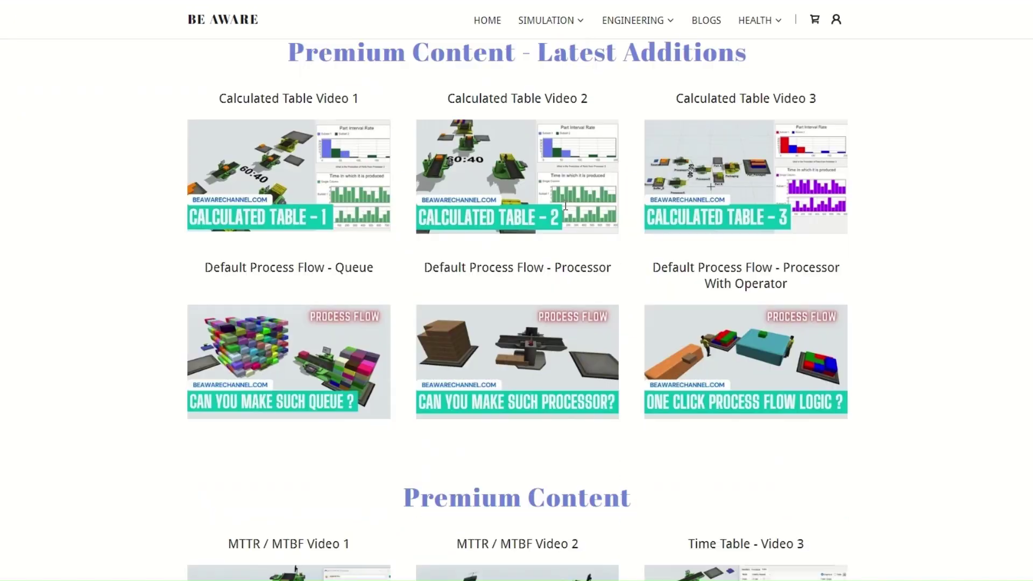
{"action": "scroll", "coordinate": [574, 216], "scroll_direction": "up", "scroll_amount": 14}
{"action": "scroll", "coordinate": [574, 214], "scroll_direction": "up", "scroll_amount": 15}
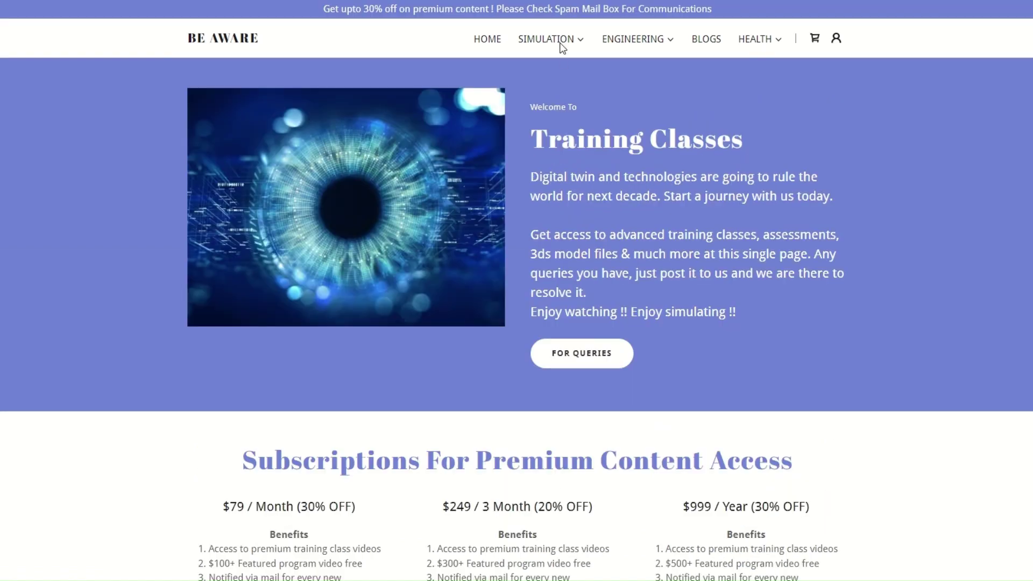
- Open Buy Modules Page 1 and examine the AGV Tugger modules and their payment sections
{"action": "left_click", "coordinate": [561, 43]}
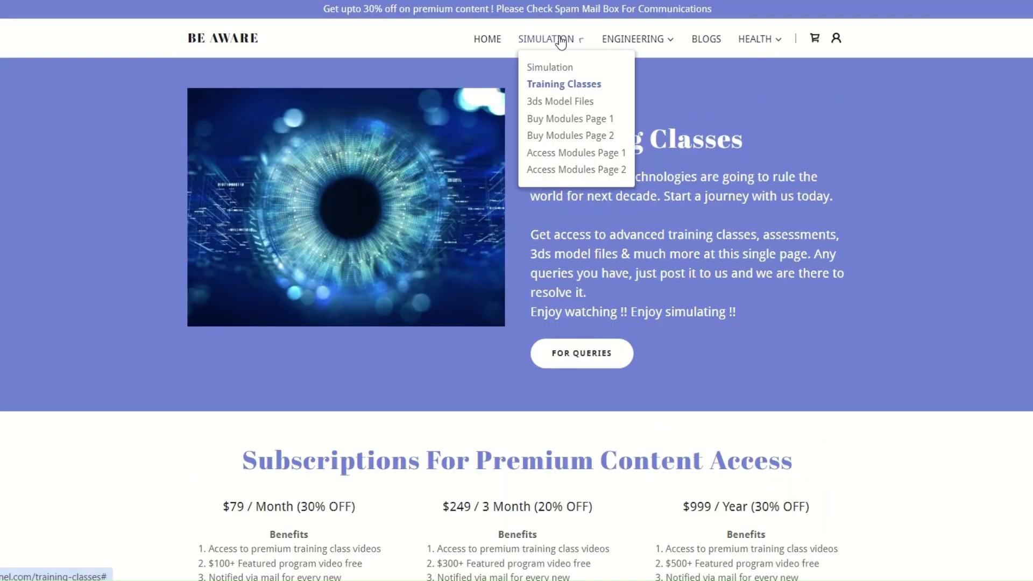
{"action": "left_click", "coordinate": [589, 121]}
{"action": "scroll", "coordinate": [684, 289], "scroll_direction": "down", "scroll_amount": 8}
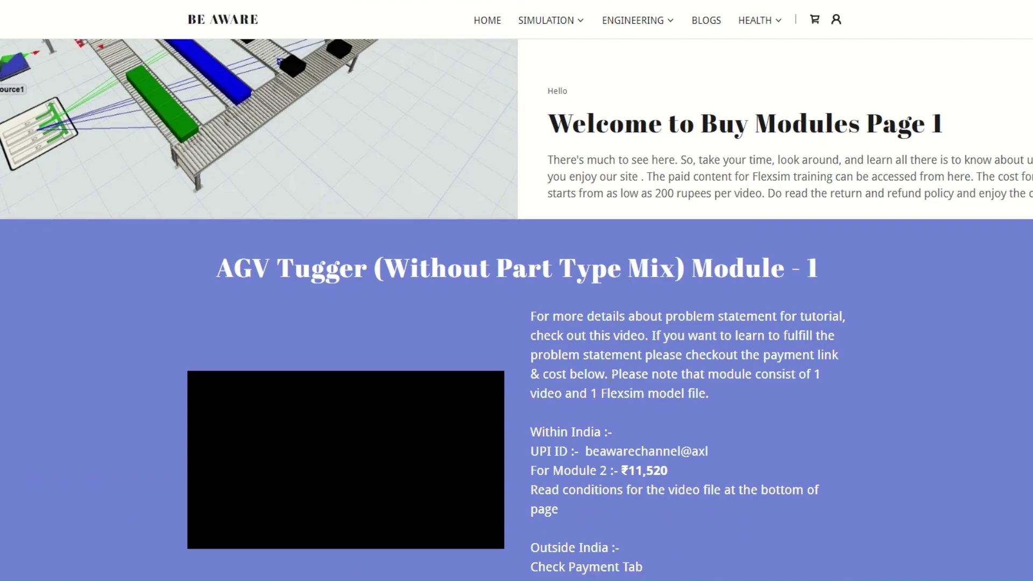
{"action": "scroll", "coordinate": [685, 290], "scroll_direction": "down", "scroll_amount": 15}
{"action": "scroll", "coordinate": [660, 281], "scroll_direction": "up", "scroll_amount": 20}
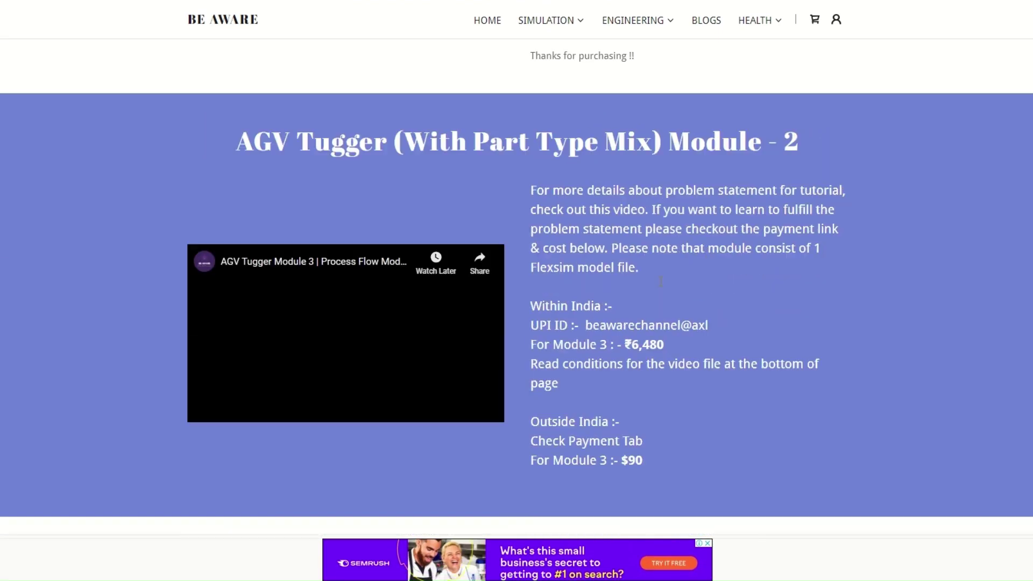
{"action": "scroll", "coordinate": [662, 281], "scroll_direction": "up", "scroll_amount": 4}
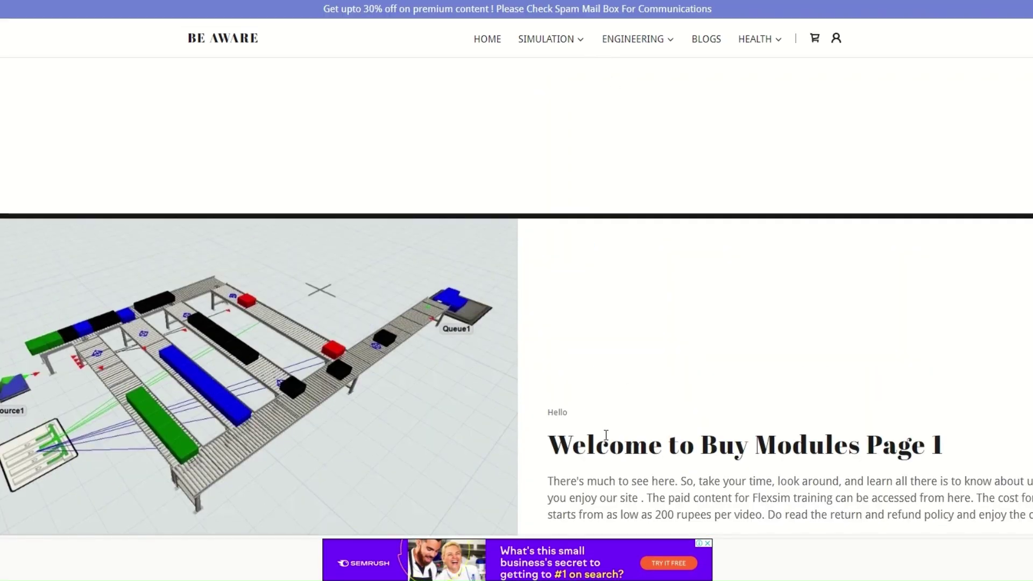
{"action": "scroll", "coordinate": [642, 336], "scroll_direction": "down", "scroll_amount": 20}
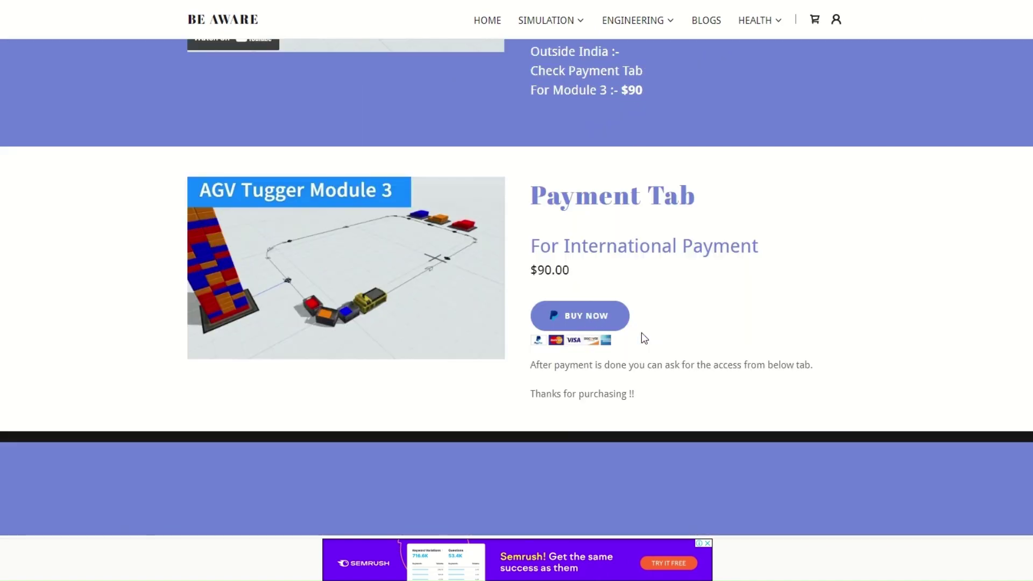
{"action": "scroll", "coordinate": [644, 338], "scroll_direction": "up", "scroll_amount": 20}
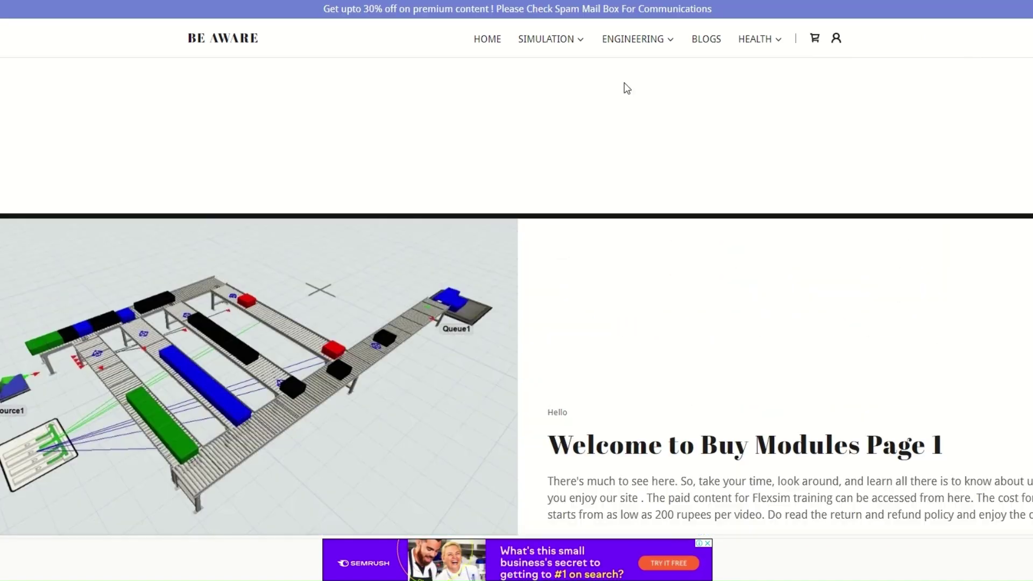
- Open the Industrial Engineering page and look through its YouTube playlist and lesson videos
{"action": "mouse_move", "coordinate": [640, 48]}
{"action": "left_click", "coordinate": [648, 69]}
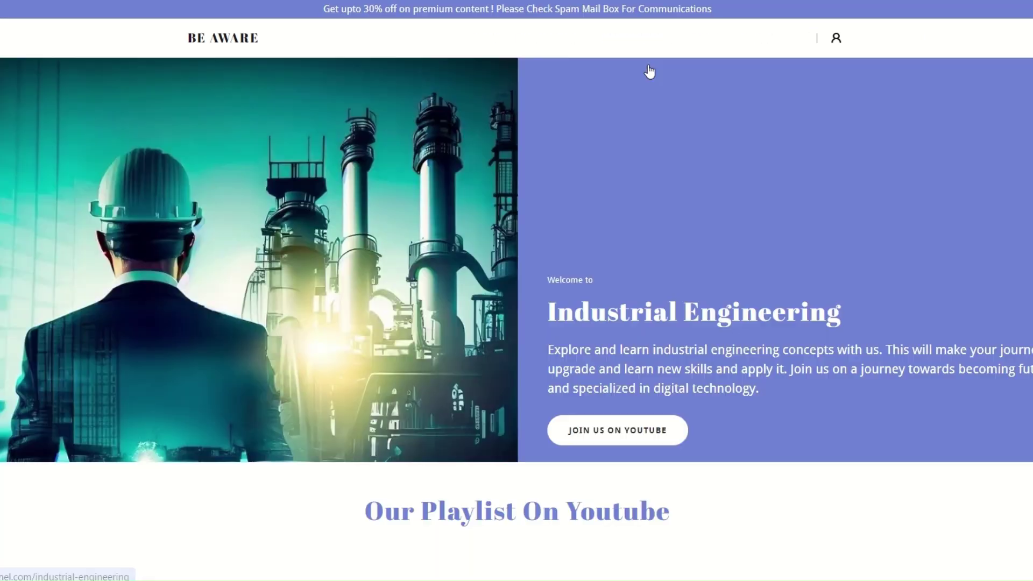
{"action": "scroll", "coordinate": [639, 252], "scroll_direction": "down", "scroll_amount": 10}
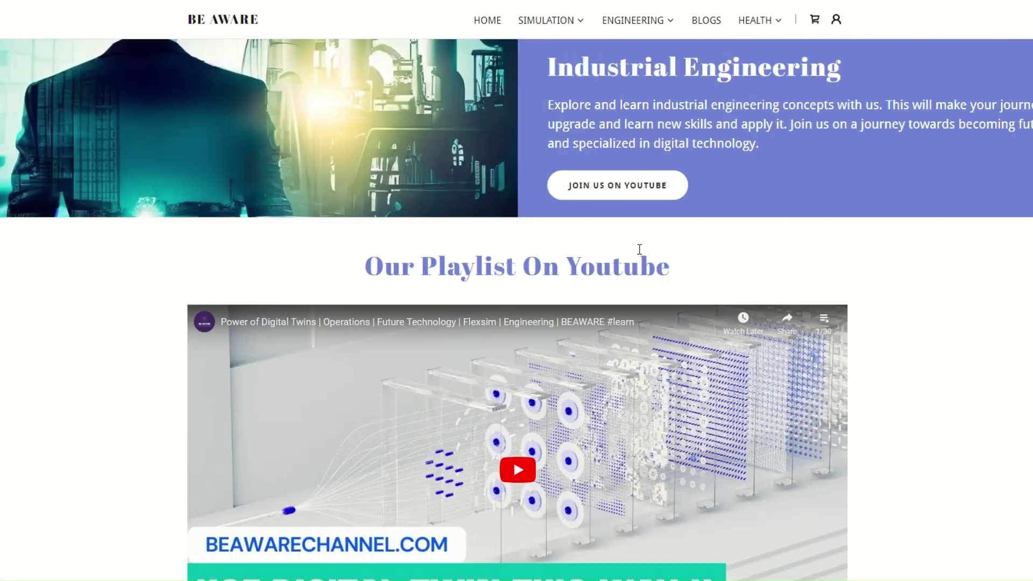
{"action": "scroll", "coordinate": [638, 248], "scroll_direction": "down", "scroll_amount": 8}
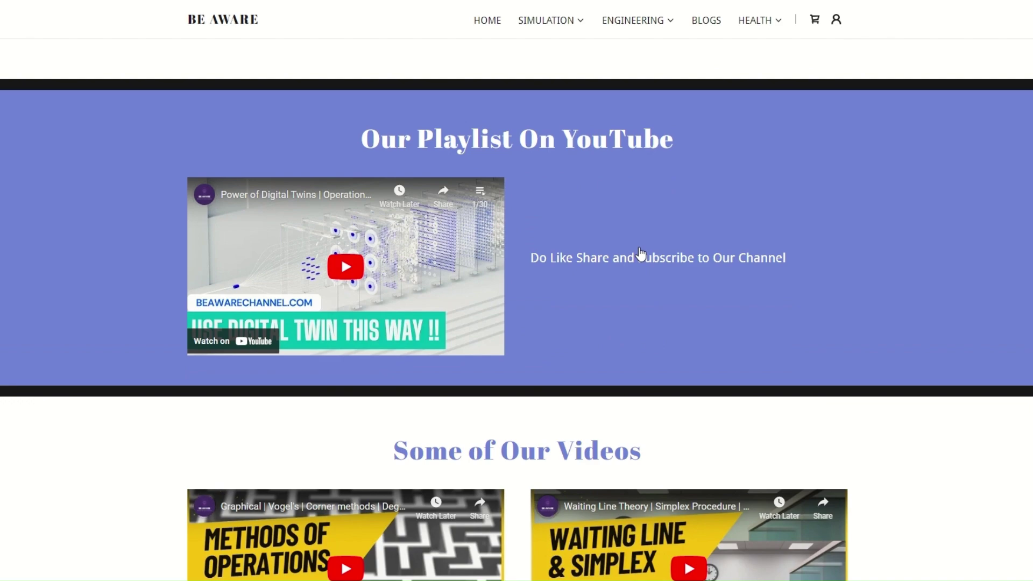
{"action": "scroll", "coordinate": [760, 272], "scroll_direction": "down", "scroll_amount": 4}
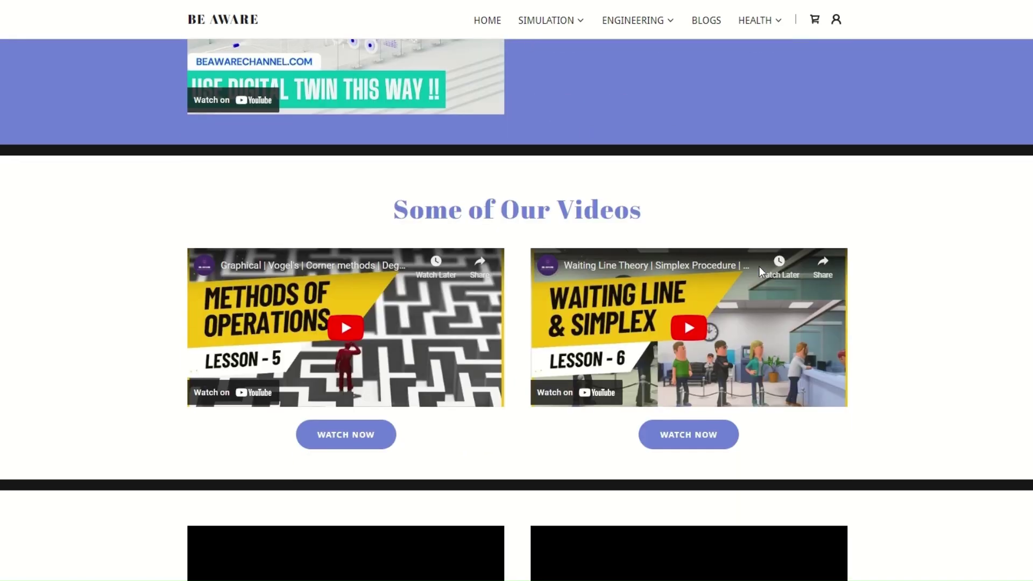
{"action": "scroll", "coordinate": [775, 269], "scroll_direction": "down", "scroll_amount": 1}
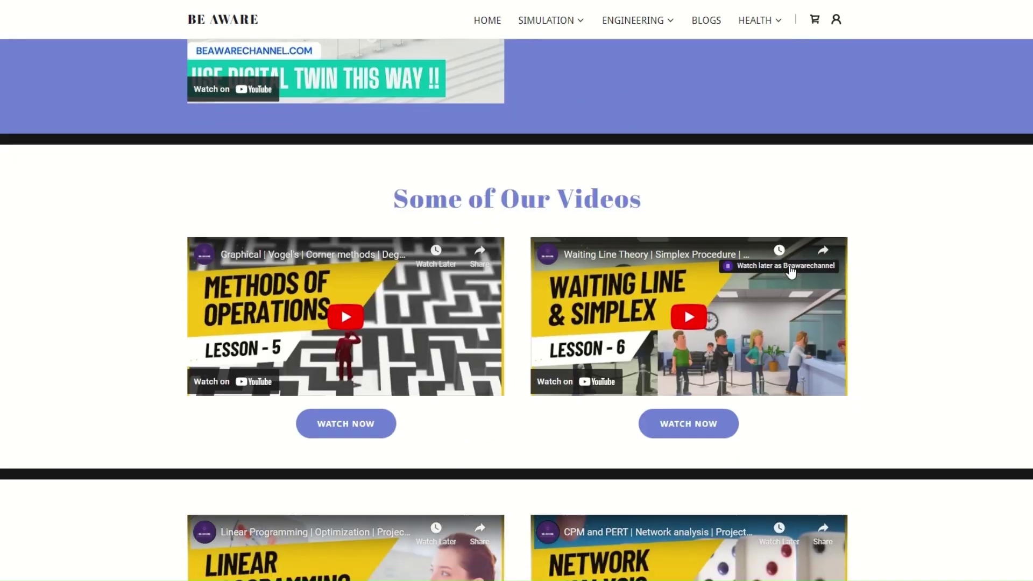
{"action": "scroll", "coordinate": [790, 272], "scroll_direction": "down", "scroll_amount": 10}
{"action": "scroll", "coordinate": [522, 143], "scroll_direction": "down", "scroll_amount": 3}
{"action": "scroll", "coordinate": [674, 190], "scroll_direction": "up", "scroll_amount": 6}
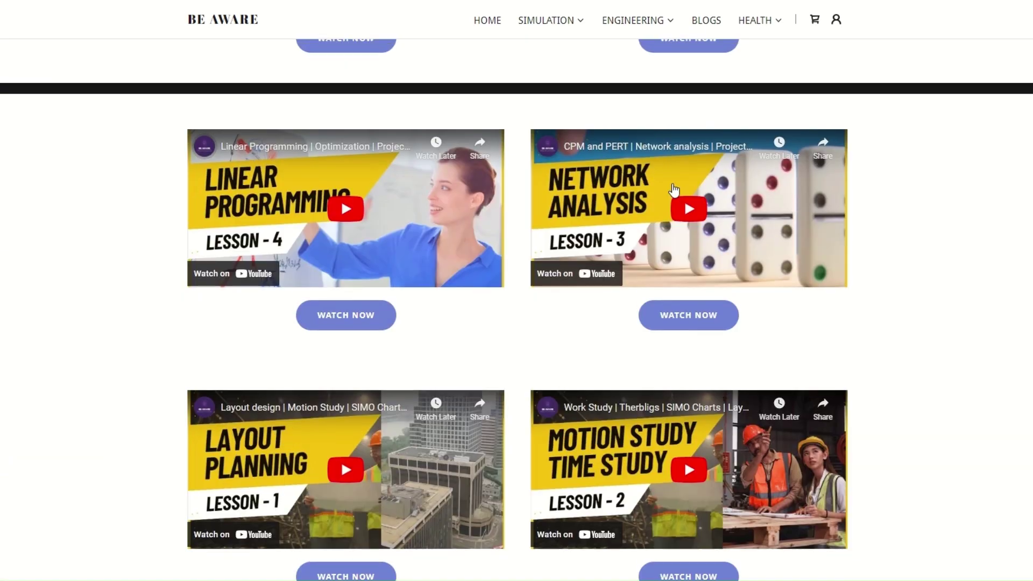
{"action": "scroll", "coordinate": [675, 205], "scroll_direction": "up", "scroll_amount": 15}
{"action": "scroll", "coordinate": [676, 210], "scroll_direction": "down", "scroll_amount": 5}
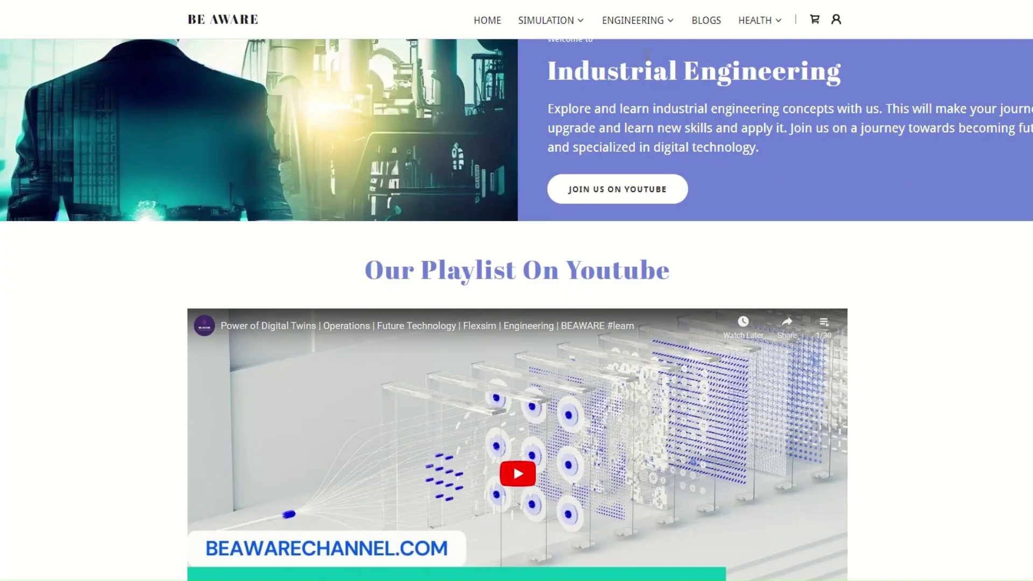
- Open the Personality Development page and look through its What's For You and Your Dose for Development sections
{"action": "mouse_move", "coordinate": [656, 22]}
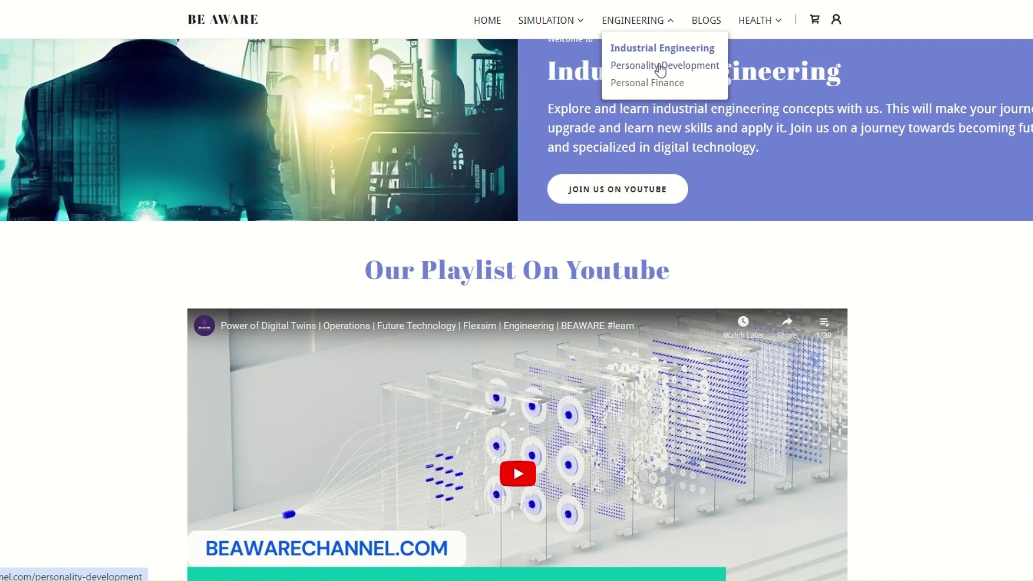
{"action": "left_click", "coordinate": [660, 67]}
{"action": "scroll", "coordinate": [670, 224], "scroll_direction": "down", "scroll_amount": 2}
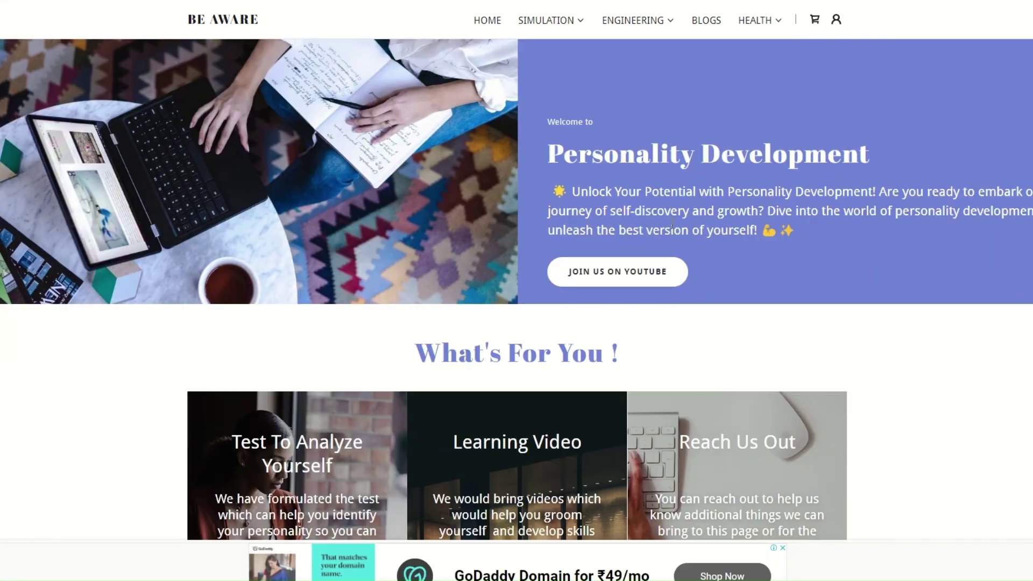
{"action": "scroll", "coordinate": [672, 225], "scroll_direction": "down", "scroll_amount": 1}
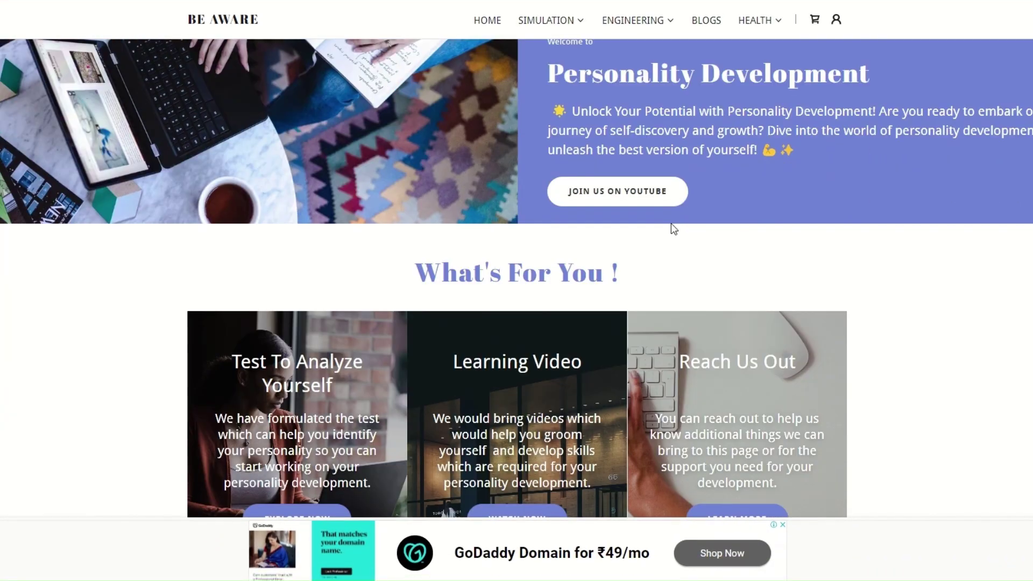
{"action": "scroll", "coordinate": [670, 224], "scroll_direction": "down", "scroll_amount": 3}
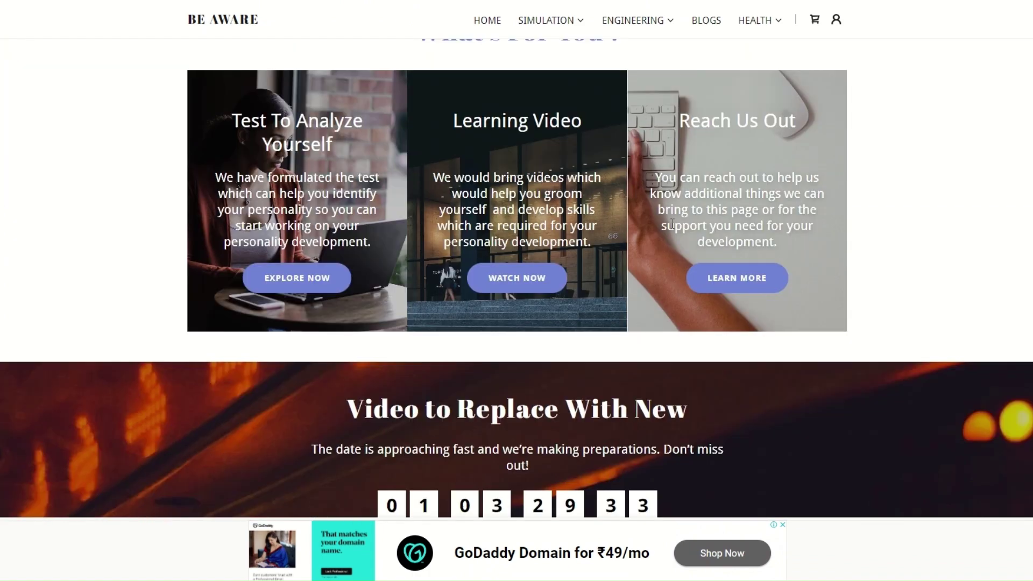
{"action": "scroll", "coordinate": [704, 355], "scroll_direction": "down", "scroll_amount": 5}
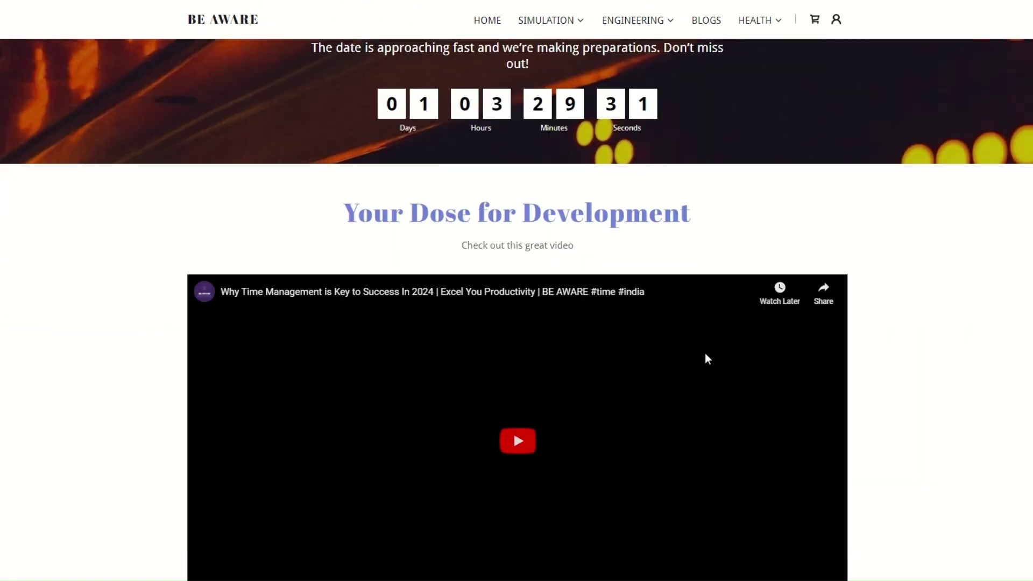
- Look over the time management video and the listener self-test questionnaire on the Personality Development page
{"action": "scroll", "coordinate": [705, 355], "scroll_direction": "down", "scroll_amount": 3}
{"action": "scroll", "coordinate": [706, 355], "scroll_direction": "up", "scroll_amount": 2}
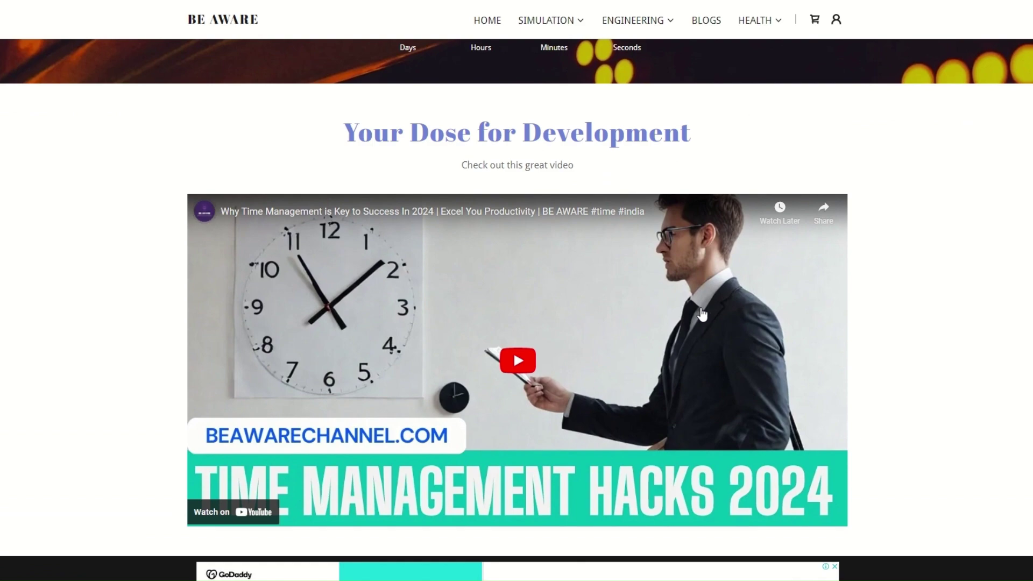
{"action": "scroll", "coordinate": [630, 226], "scroll_direction": "down", "scroll_amount": 5}
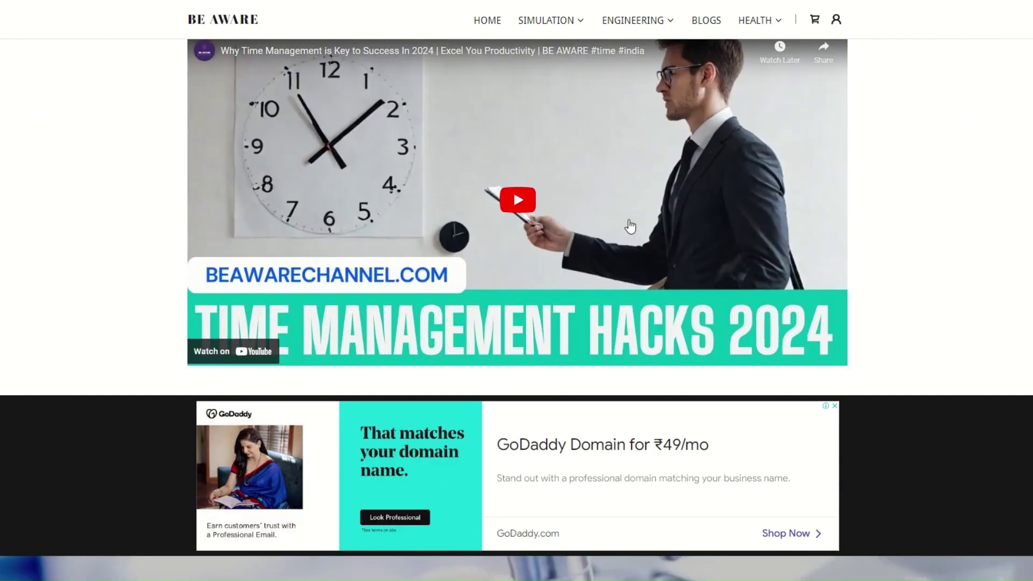
{"action": "scroll", "coordinate": [631, 226], "scroll_direction": "down", "scroll_amount": 4}
{"action": "scroll", "coordinate": [631, 226], "scroll_direction": "up", "scroll_amount": 8}
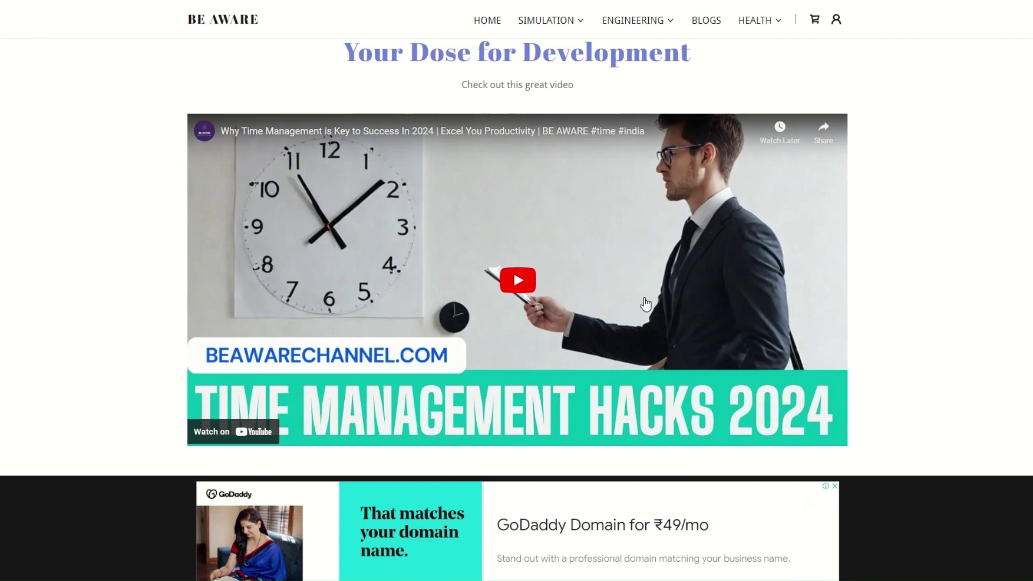
{"action": "scroll", "coordinate": [645, 304], "scroll_direction": "down", "scroll_amount": 15}
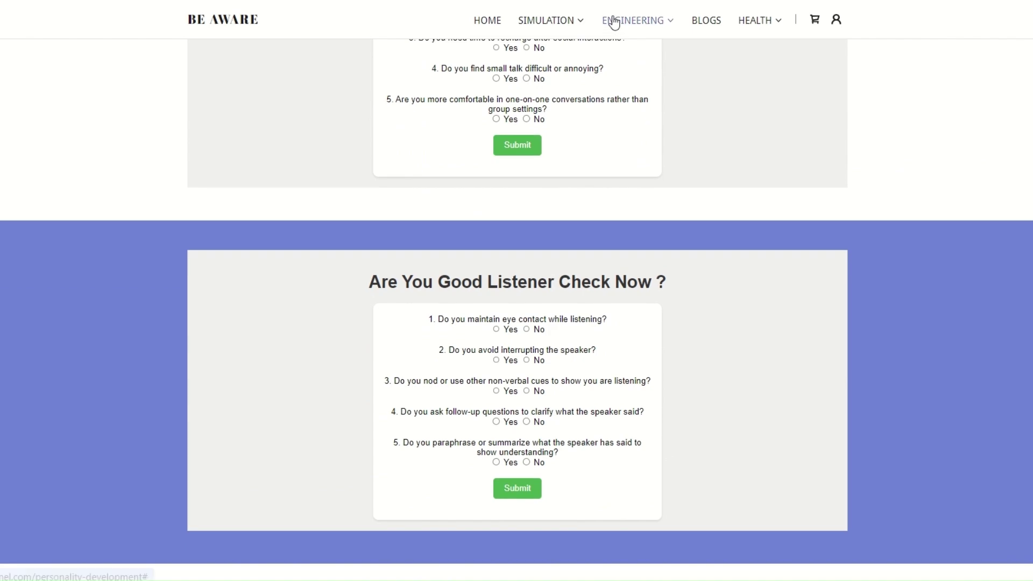
- Open the Personal Finance page and look through its introduction and What's For You section
{"action": "mouse_move", "coordinate": [614, 23]}
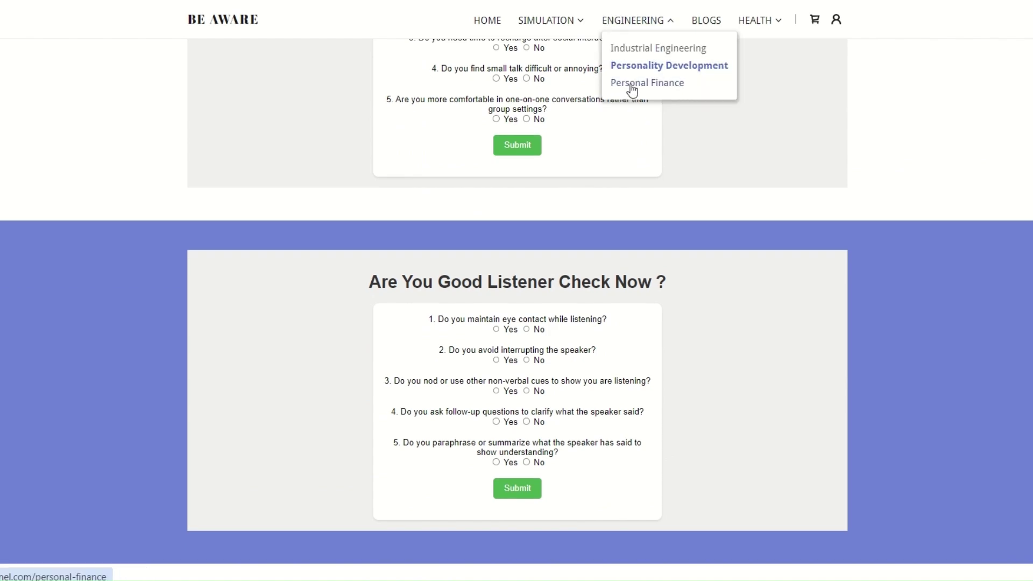
{"action": "left_click", "coordinate": [632, 83]}
{"action": "scroll", "coordinate": [669, 244], "scroll_direction": "down", "scroll_amount": 3}
{"action": "scroll", "coordinate": [668, 243], "scroll_direction": "down", "scroll_amount": 3}
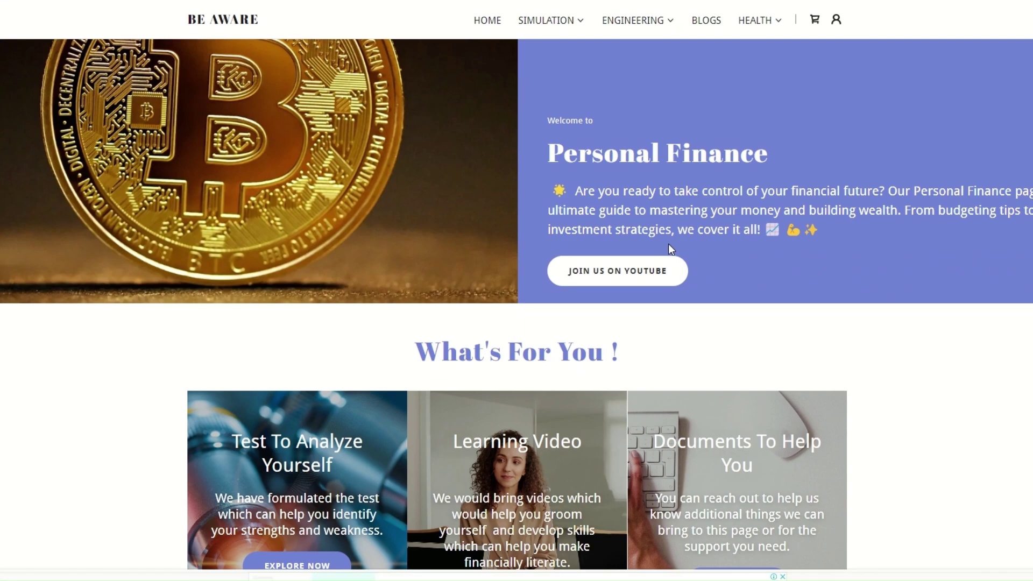
{"action": "scroll", "coordinate": [668, 244], "scroll_direction": "down", "scroll_amount": 3}
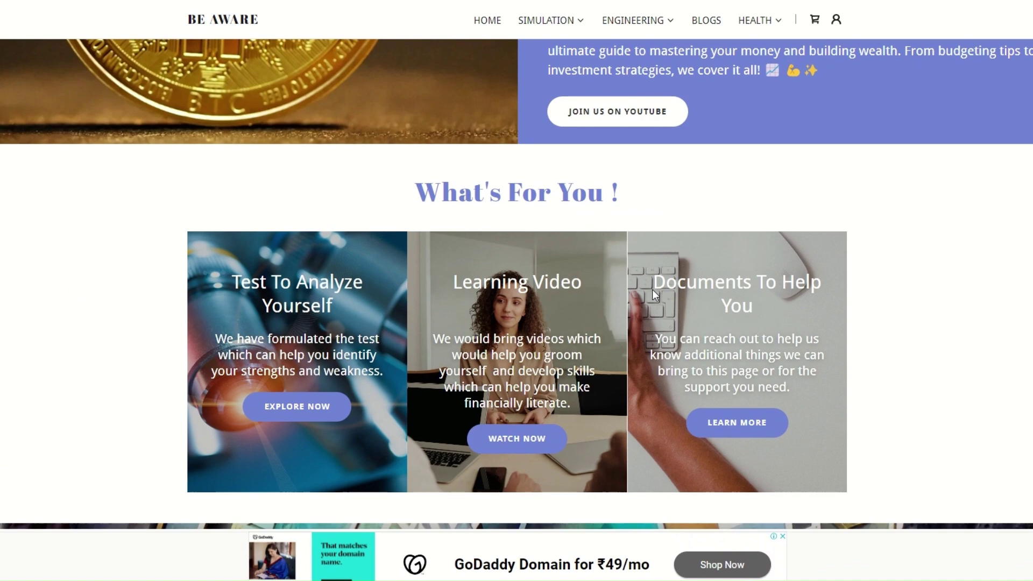
{"action": "scroll", "coordinate": [653, 293], "scroll_direction": "up", "scroll_amount": 2}
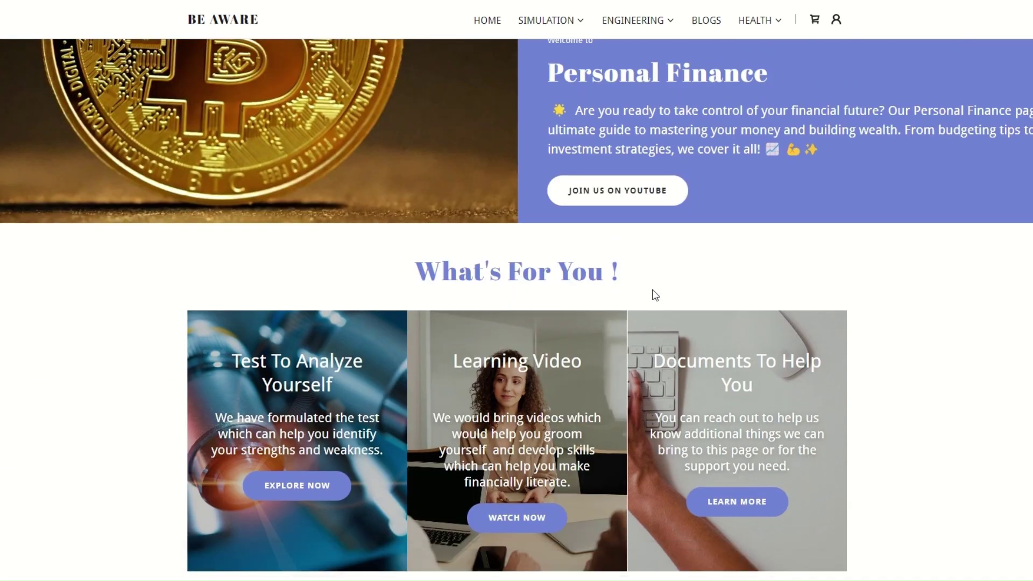
{"action": "scroll", "coordinate": [654, 293], "scroll_direction": "down", "scroll_amount": 4}
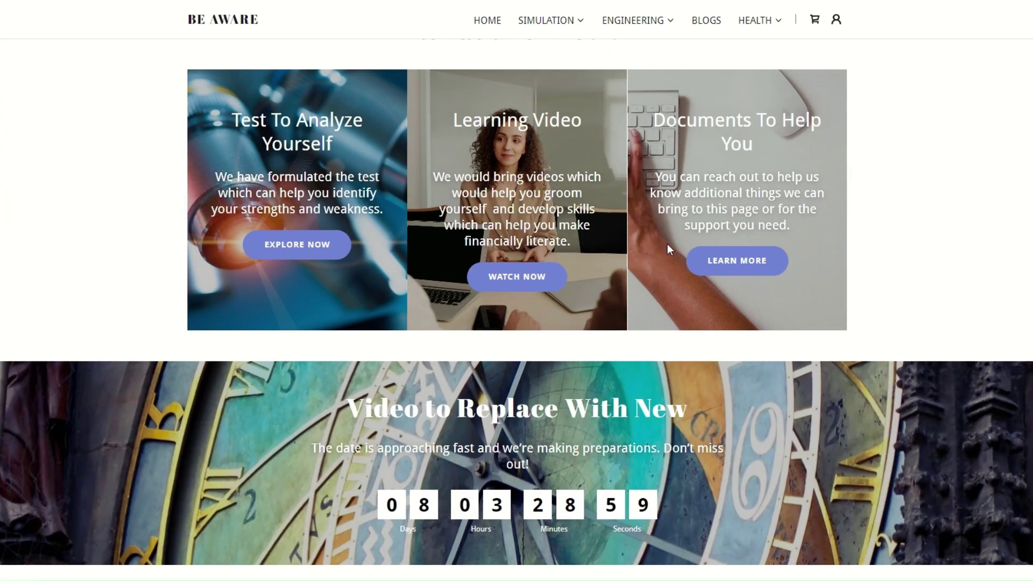
- Examine the Personal Finance page's countdown banner and Your Dose for Wealth Creation tax-saving video
{"action": "scroll", "coordinate": [668, 244], "scroll_direction": "down", "scroll_amount": 6}
{"action": "scroll", "coordinate": [667, 244], "scroll_direction": "up", "scroll_amount": 4}
{"action": "scroll", "coordinate": [689, 225], "scroll_direction": "down", "scroll_amount": 4}
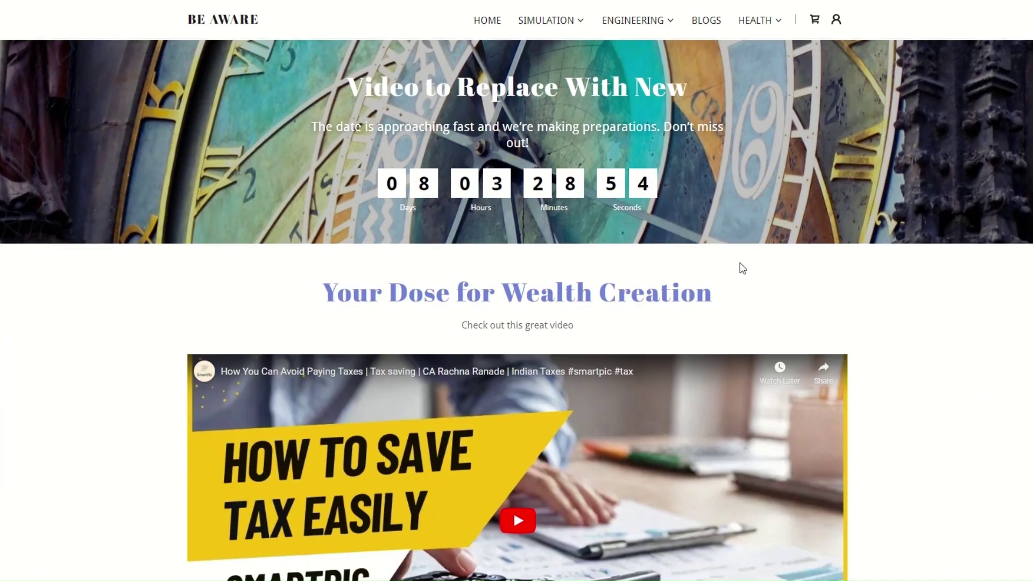
{"action": "scroll", "coordinate": [742, 269], "scroll_direction": "down", "scroll_amount": 3}
{"action": "scroll", "coordinate": [747, 278], "scroll_direction": "down", "scroll_amount": 2}
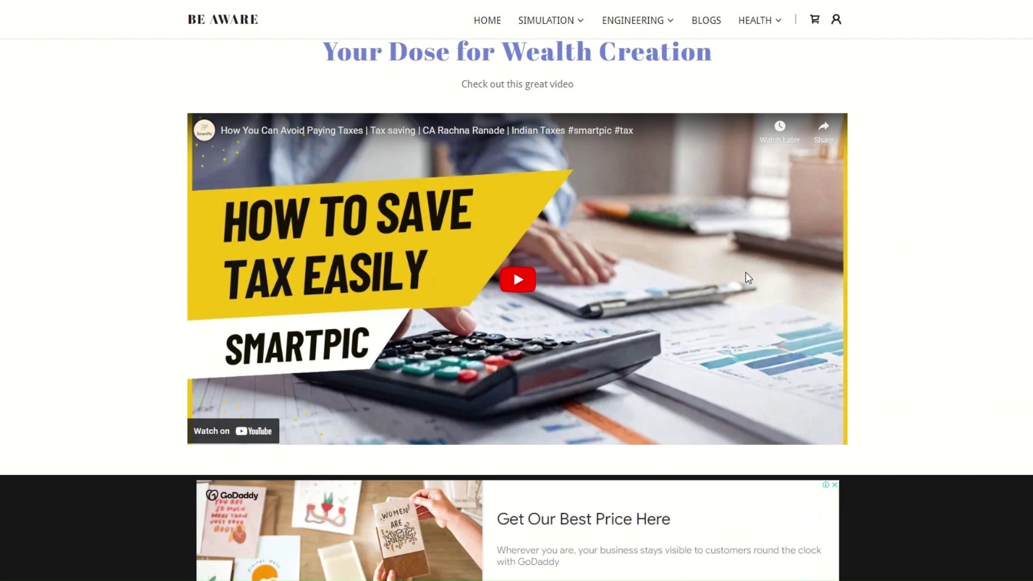
{"action": "scroll", "coordinate": [748, 277], "scroll_direction": "down", "scroll_amount": 5}
{"action": "scroll", "coordinate": [821, 262], "scroll_direction": "up", "scroll_amount": 7}
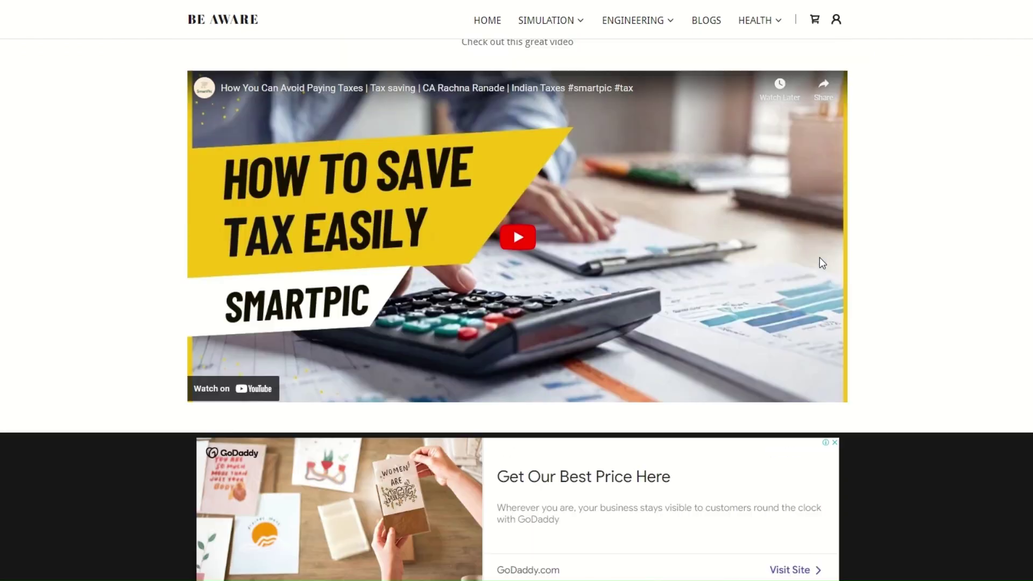
{"action": "scroll", "coordinate": [822, 262], "scroll_direction": "up", "scroll_amount": 15}
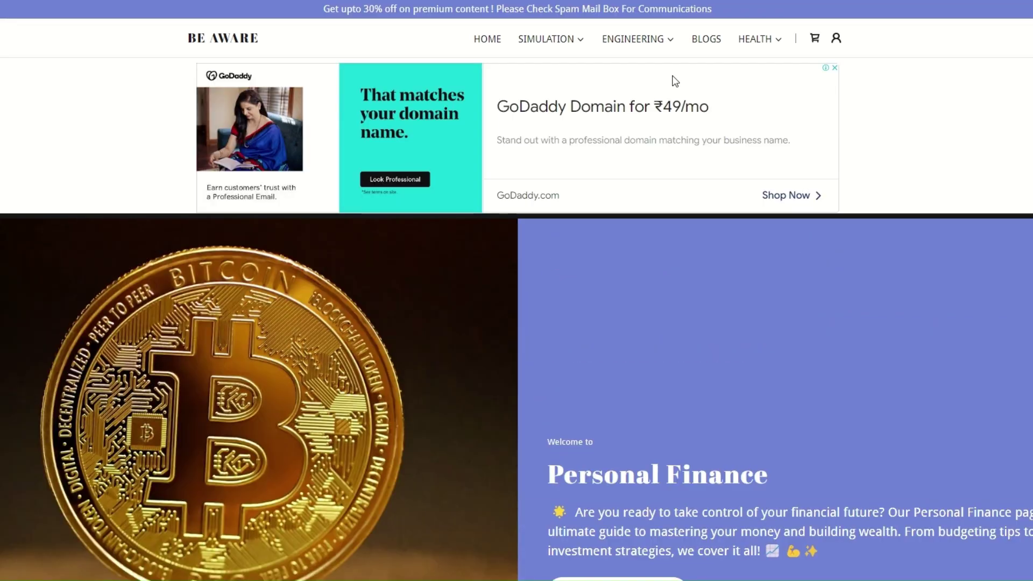
- Open the Blogs page and look through its introduction, subscription section, blog posts and categories
{"action": "mouse_move", "coordinate": [643, 40]}
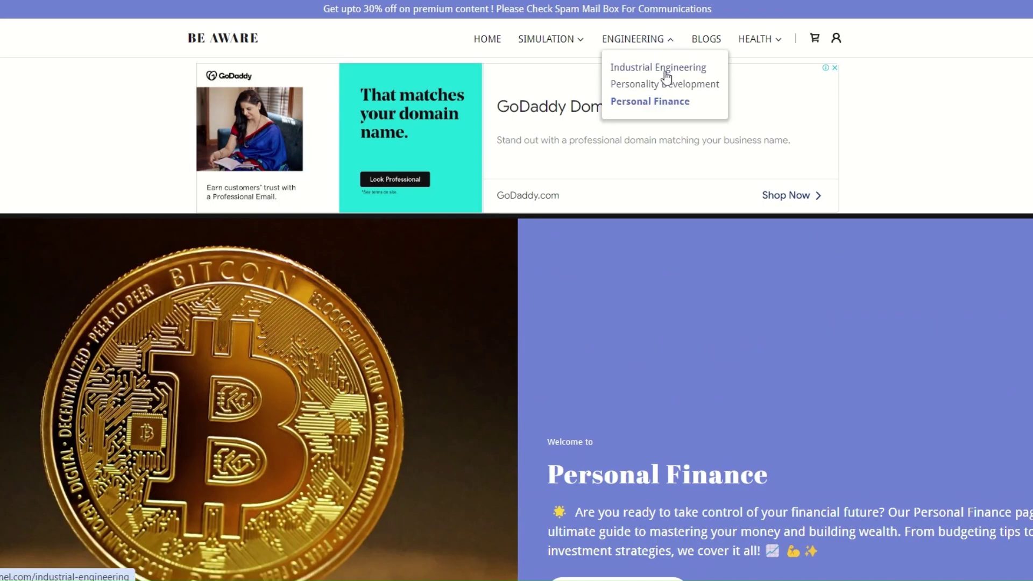
{"action": "left_click", "coordinate": [709, 44]}
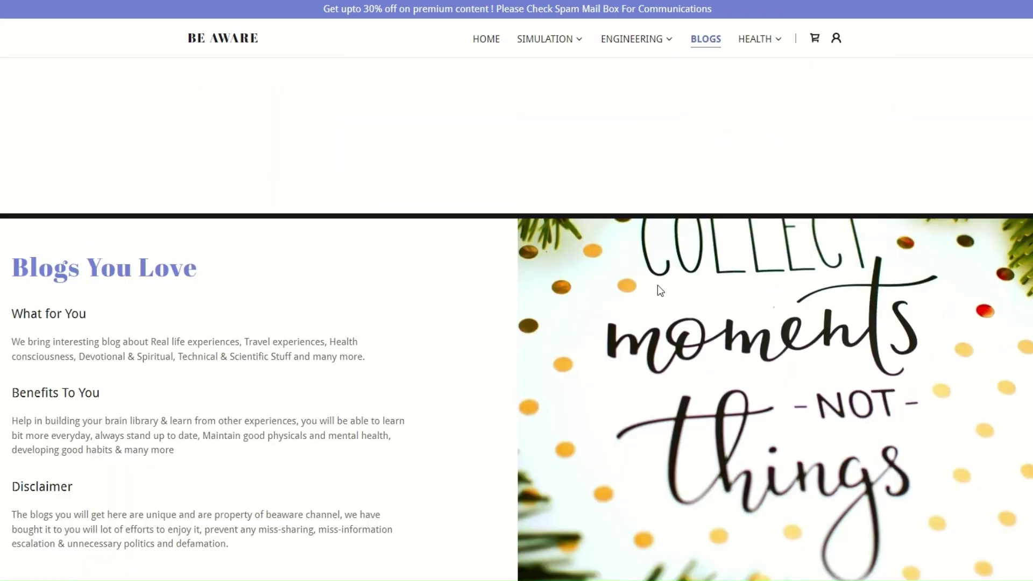
{"action": "scroll", "coordinate": [565, 343], "scroll_direction": "down", "scroll_amount": 1}
{"action": "scroll", "coordinate": [565, 344], "scroll_direction": "down", "scroll_amount": 4}
{"action": "scroll", "coordinate": [565, 344], "scroll_direction": "down", "scroll_amount": 12}
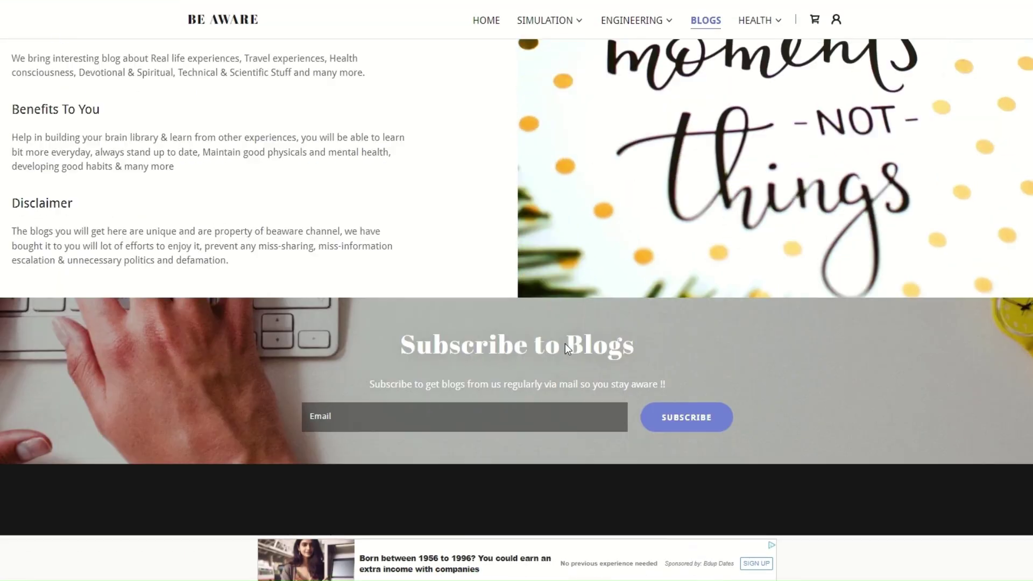
{"action": "scroll", "coordinate": [565, 344], "scroll_direction": "down", "scroll_amount": 3}
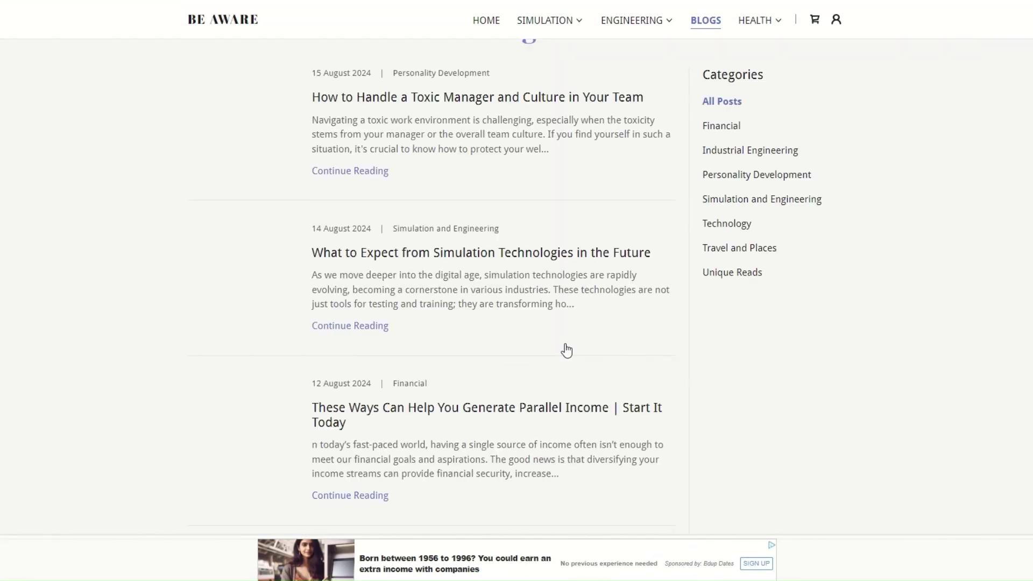
{"action": "scroll", "coordinate": [565, 344], "scroll_direction": "up", "scroll_amount": 2}
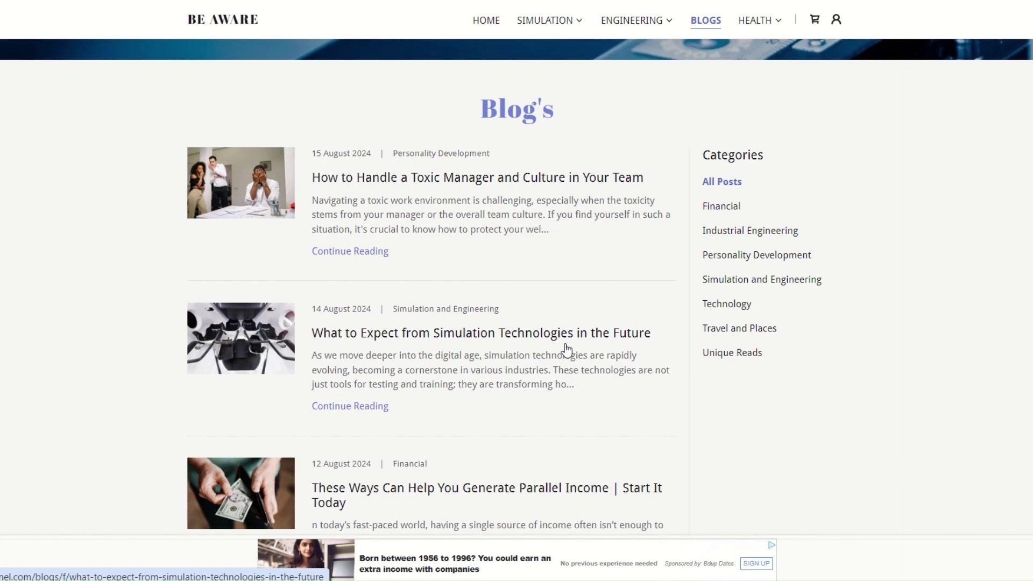
{"action": "scroll", "coordinate": [570, 353], "scroll_direction": "down", "scroll_amount": 4}
{"action": "scroll", "coordinate": [576, 357], "scroll_direction": "up", "scroll_amount": 6}
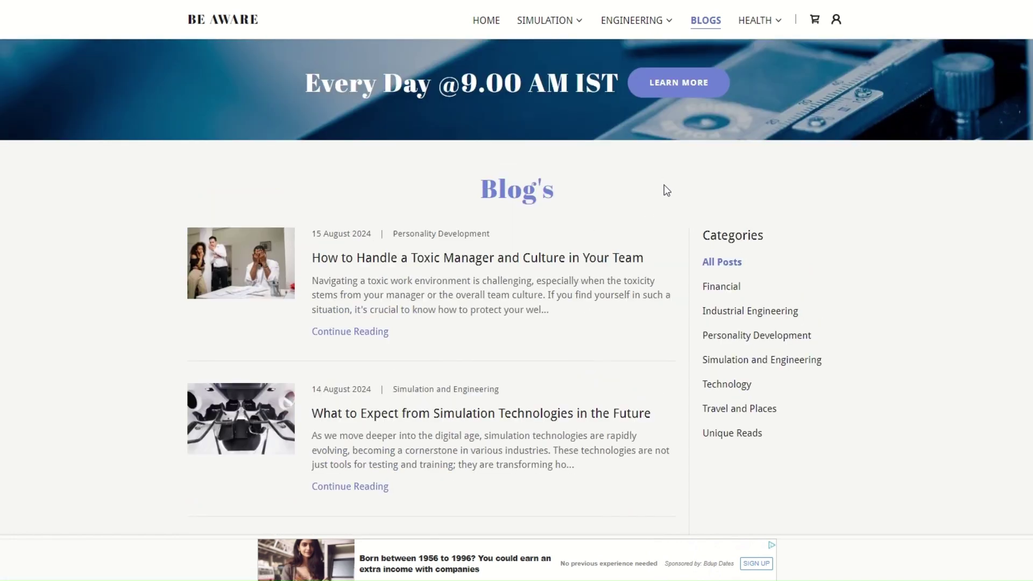
- Open the Health Awareness page and look through its introduction and Health Test section
{"action": "mouse_move", "coordinate": [761, 29]}
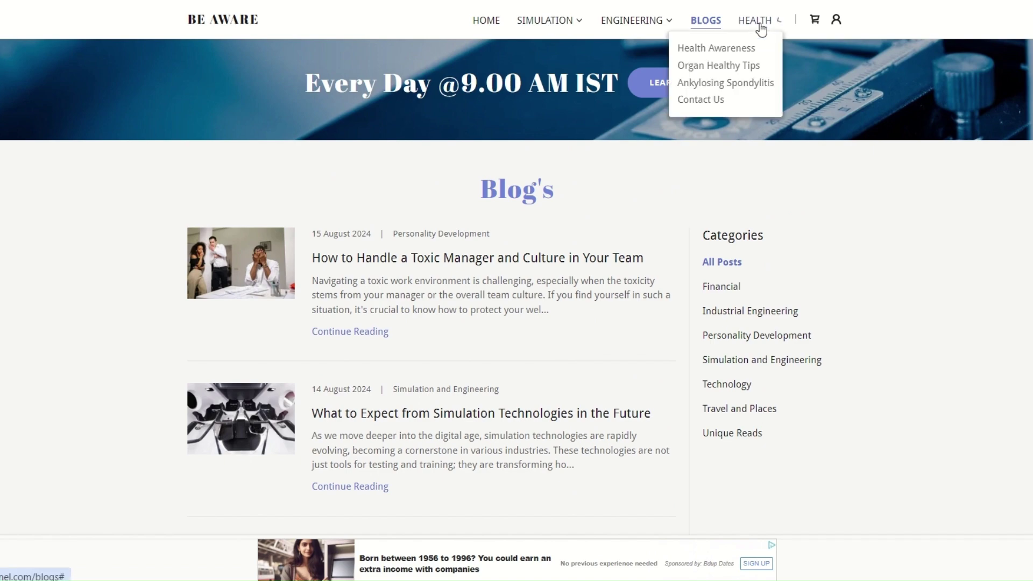
{"action": "left_click", "coordinate": [697, 49]}
{"action": "scroll", "coordinate": [678, 222], "scroll_direction": "down", "scroll_amount": 3}
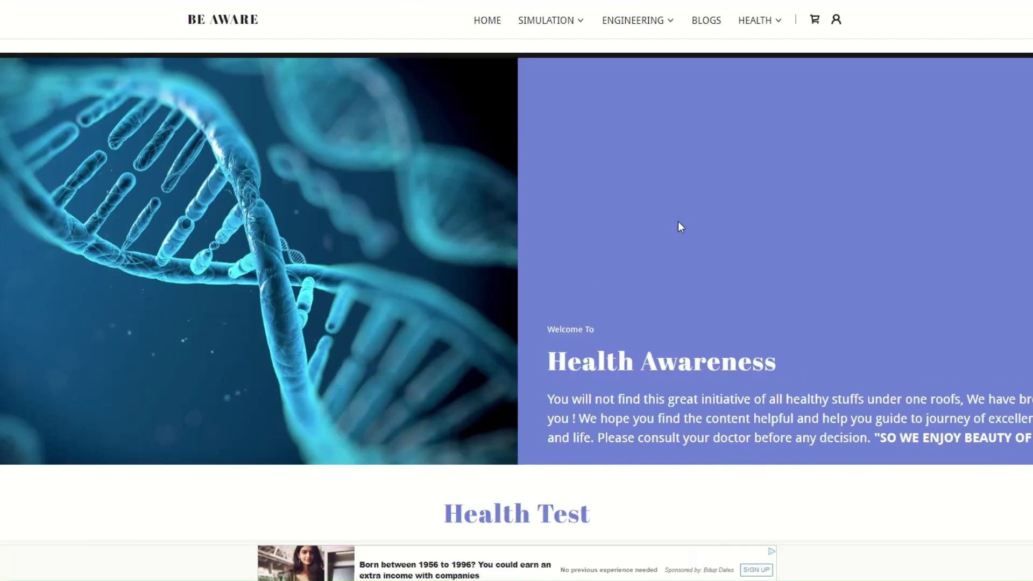
{"action": "scroll", "coordinate": [678, 221], "scroll_direction": "up", "scroll_amount": 3}
{"action": "scroll", "coordinate": [678, 221], "scroll_direction": "down", "scroll_amount": 4}
{"action": "scroll", "coordinate": [678, 221], "scroll_direction": "down", "scroll_amount": 3}
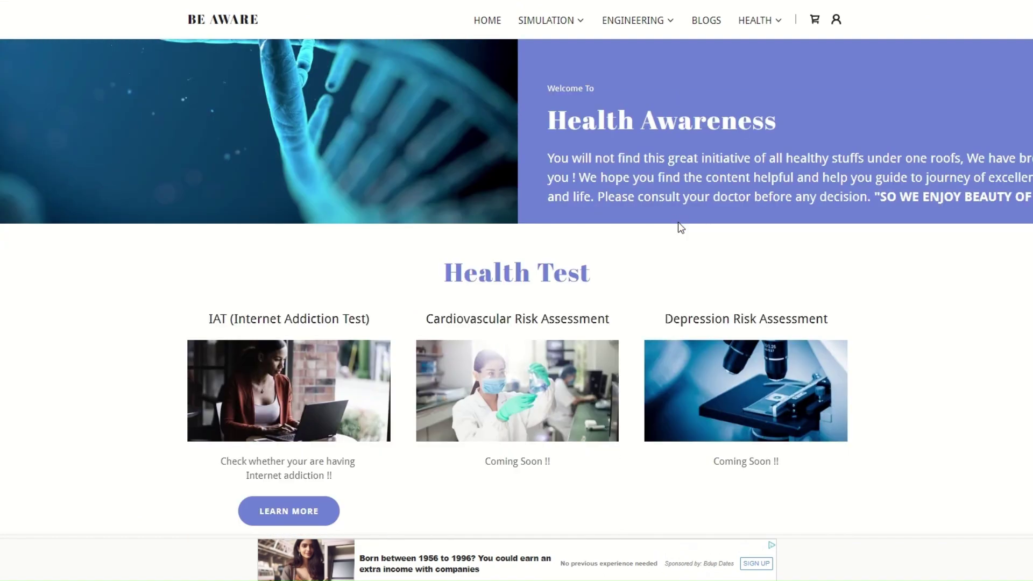
{"action": "scroll", "coordinate": [731, 192], "scroll_direction": "down", "scroll_amount": 5}
{"action": "scroll", "coordinate": [730, 193], "scroll_direction": "up", "scroll_amount": 4}
- Examine the Health Tips topics on the Health Awareness page, from Super Foods to Health Frauds
{"action": "scroll", "coordinate": [730, 192], "scroll_direction": "down", "scroll_amount": 10}
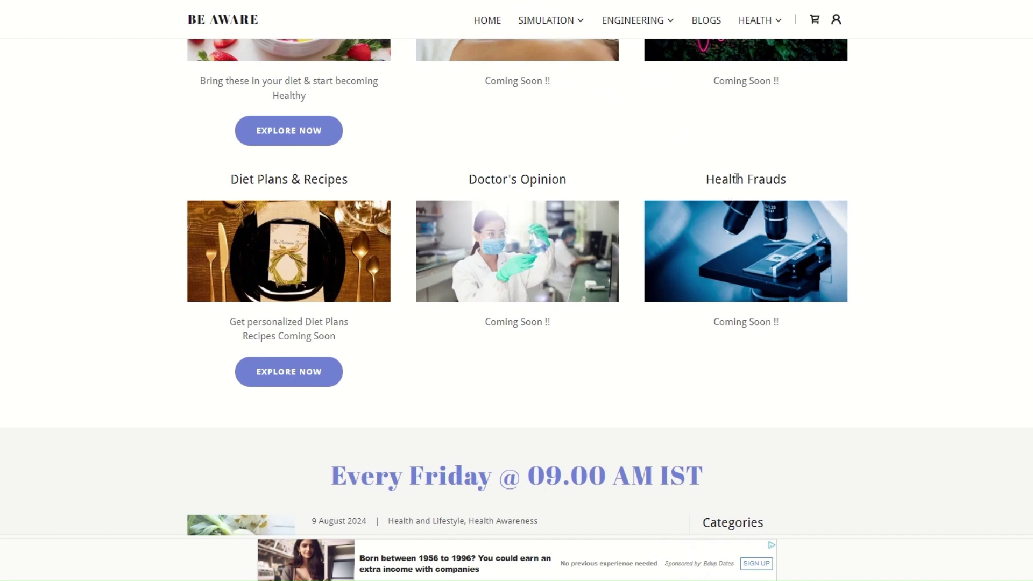
{"action": "scroll", "coordinate": [490, 223], "scroll_direction": "up", "scroll_amount": 3}
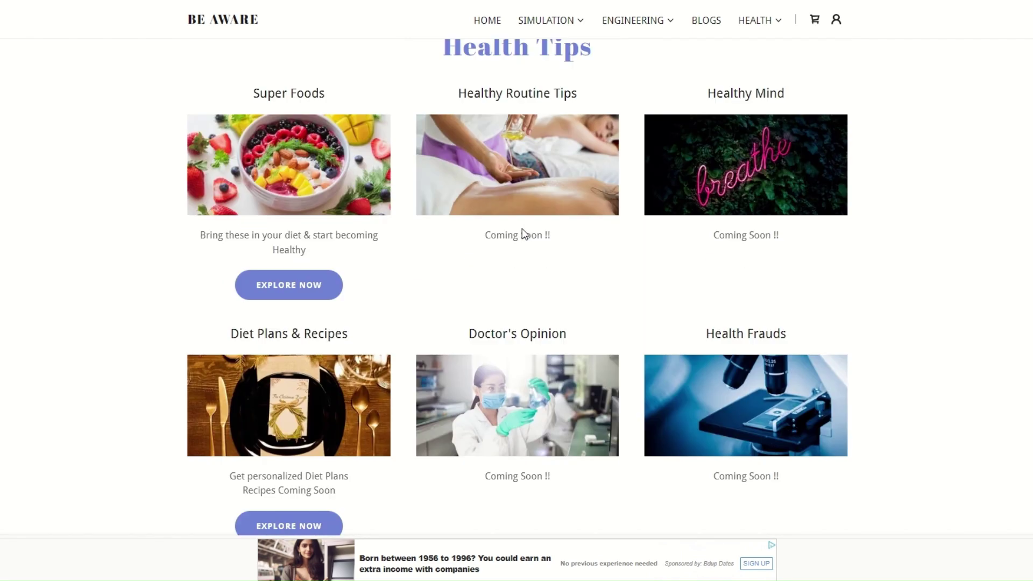
{"action": "scroll", "coordinate": [522, 229], "scroll_direction": "down", "scroll_amount": 3}
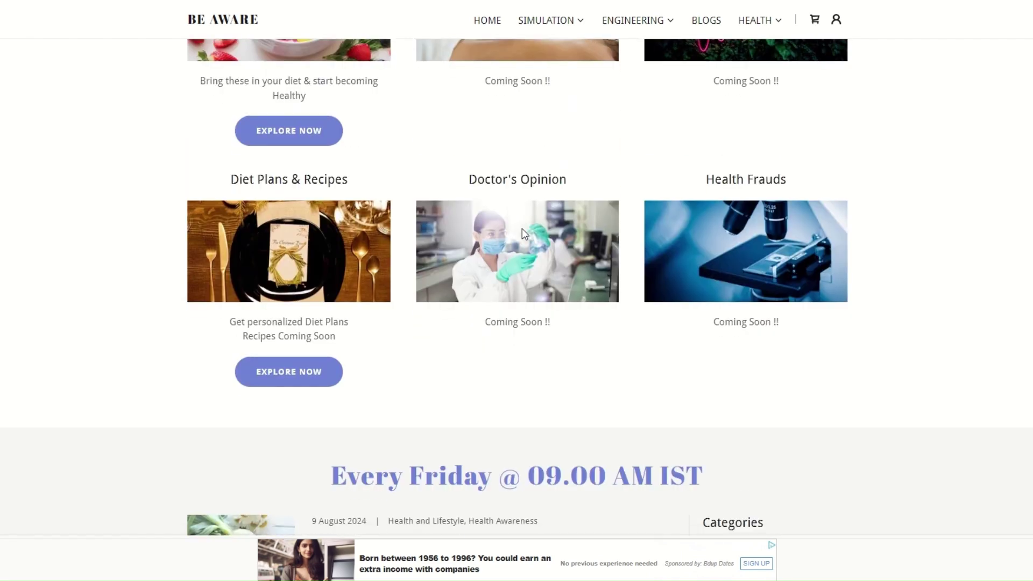
- Look through the Every Friday health blog posts and their categories on the Health Awareness page
{"action": "scroll", "coordinate": [550, 272], "scroll_direction": "down", "scroll_amount": 3}
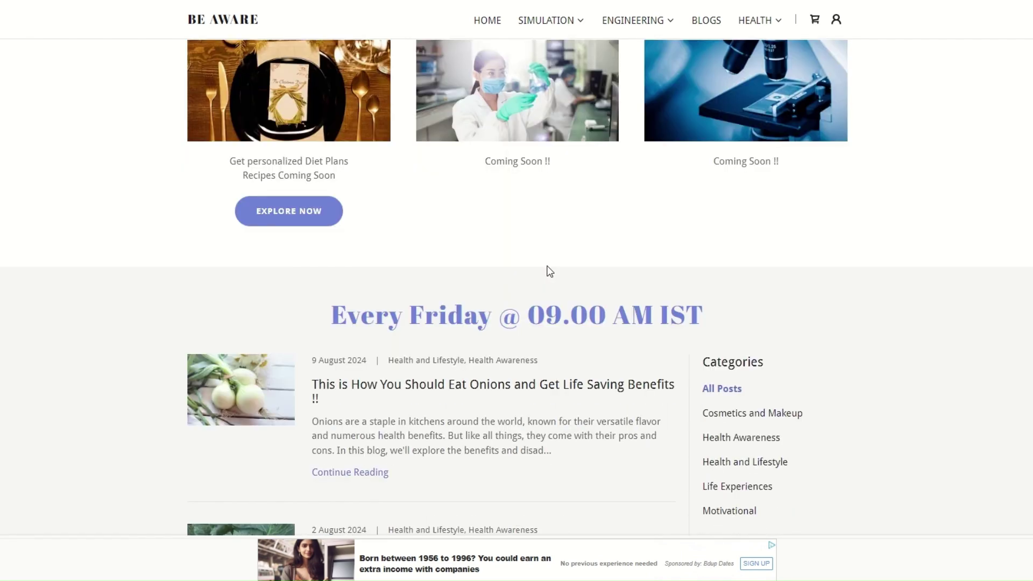
{"action": "scroll", "coordinate": [557, 288], "scroll_direction": "down", "scroll_amount": 4}
{"action": "scroll", "coordinate": [746, 277], "scroll_direction": "up", "scroll_amount": 1}
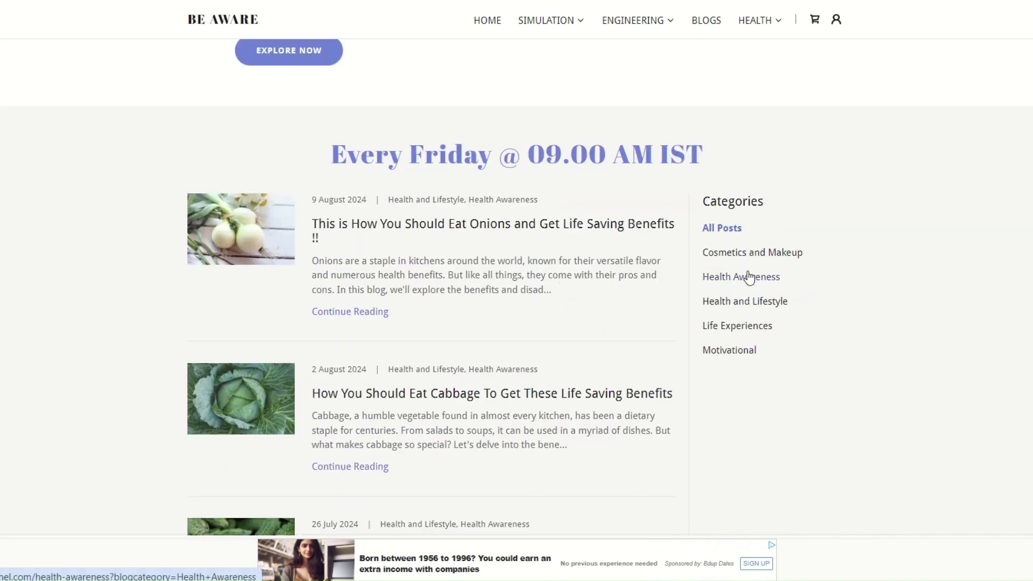
{"action": "scroll", "coordinate": [803, 265], "scroll_direction": "down", "scroll_amount": 3}
{"action": "scroll", "coordinate": [438, 240], "scroll_direction": "down", "scroll_amount": 3}
{"action": "scroll", "coordinate": [581, 245], "scroll_direction": "down", "scroll_amount": 6}
{"action": "scroll", "coordinate": [581, 244], "scroll_direction": "down", "scroll_amount": 6}
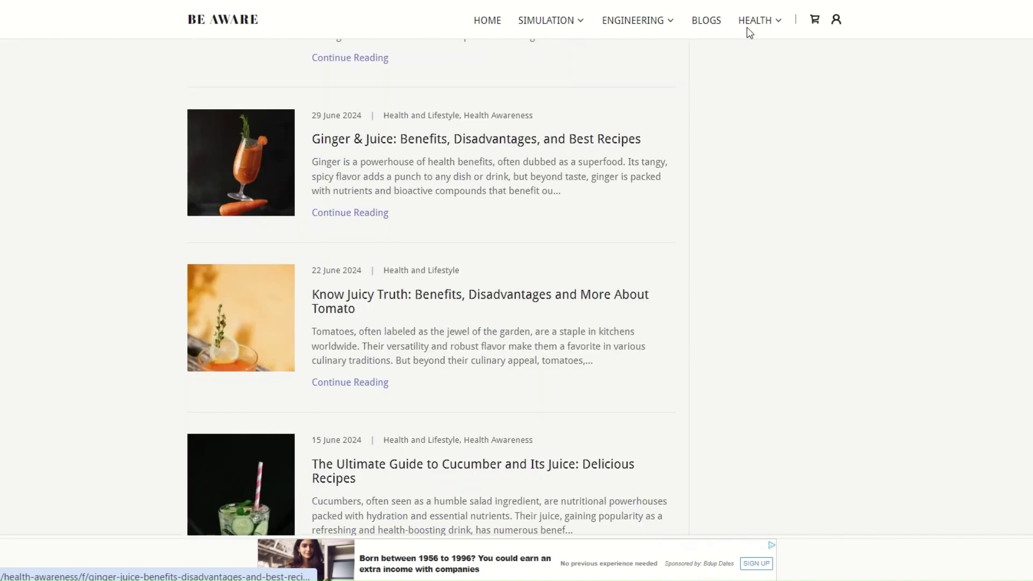
- Return to the Home page and look over its online appointments, channel welcome and YouTube playlist sections
{"action": "mouse_move", "coordinate": [750, 31]}
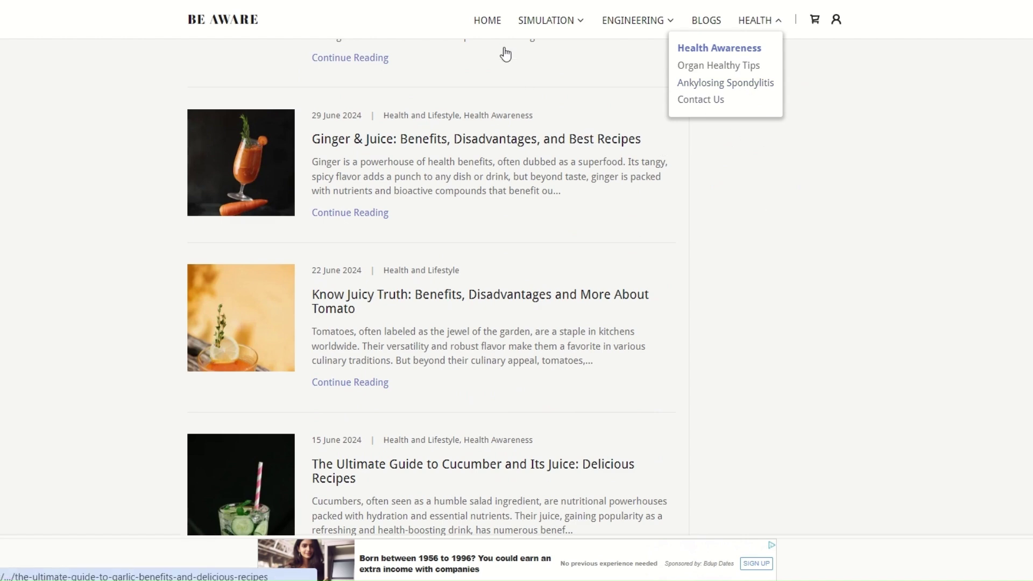
{"action": "left_click", "coordinate": [492, 21]}
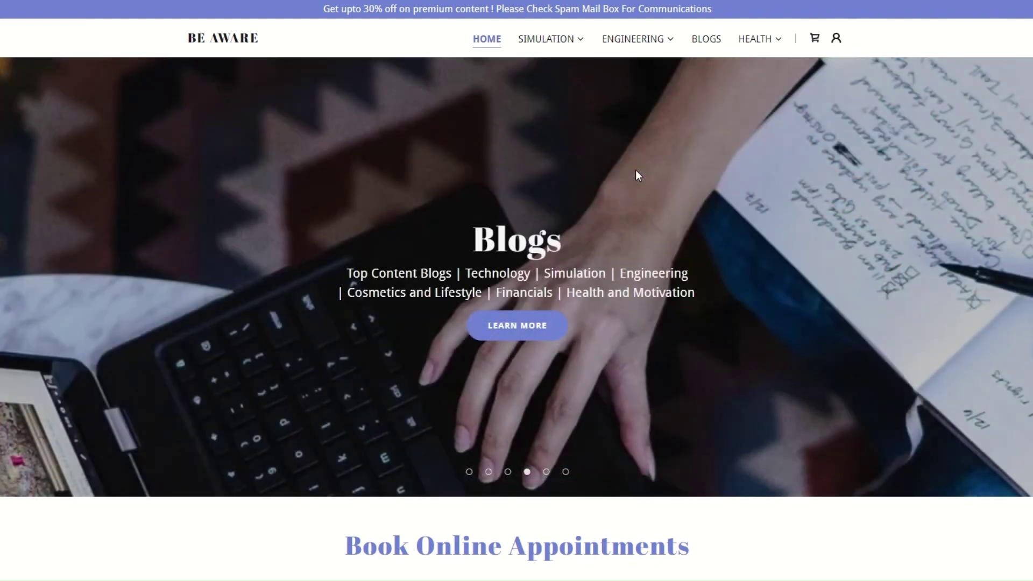
{"action": "scroll", "coordinate": [636, 172], "scroll_direction": "down", "scroll_amount": 5}
{"action": "scroll", "coordinate": [636, 173], "scroll_direction": "down", "scroll_amount": 14}
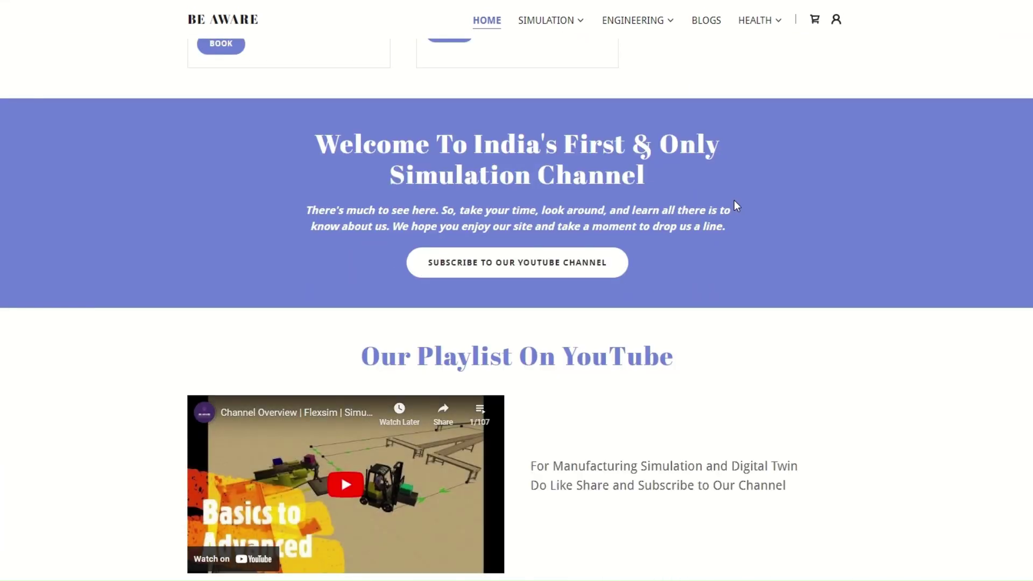
{"action": "scroll", "coordinate": [735, 204], "scroll_direction": "up", "scroll_amount": 13}
{"action": "scroll", "coordinate": [781, 177], "scroll_direction": "up", "scroll_amount": 4}
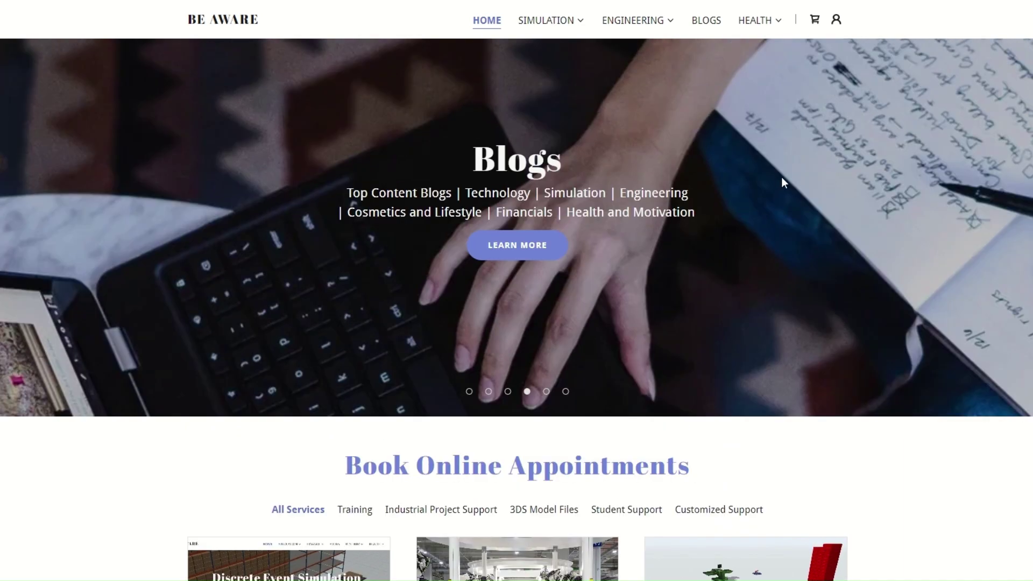